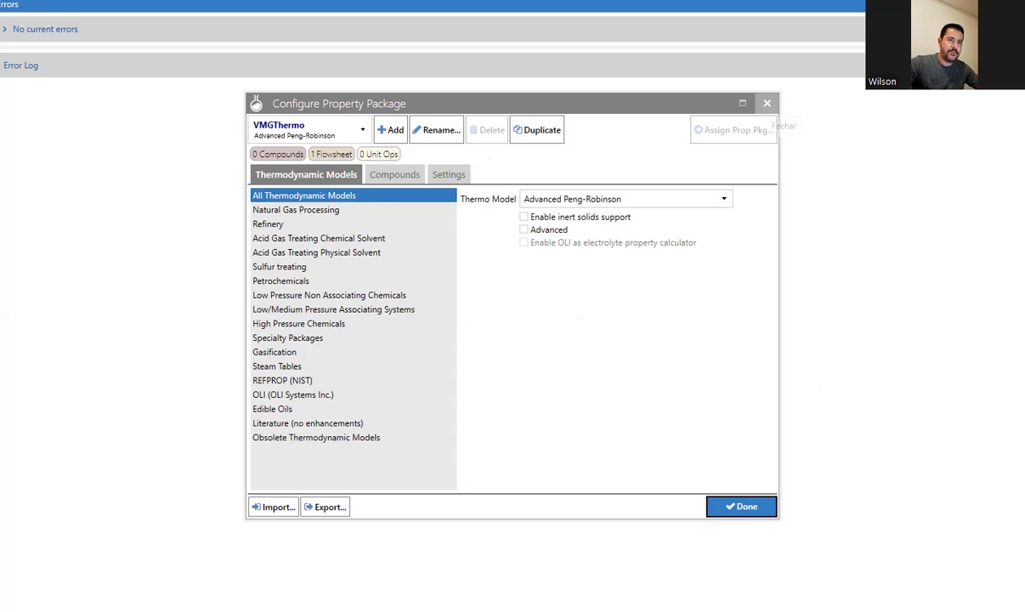
left_click(766, 104)
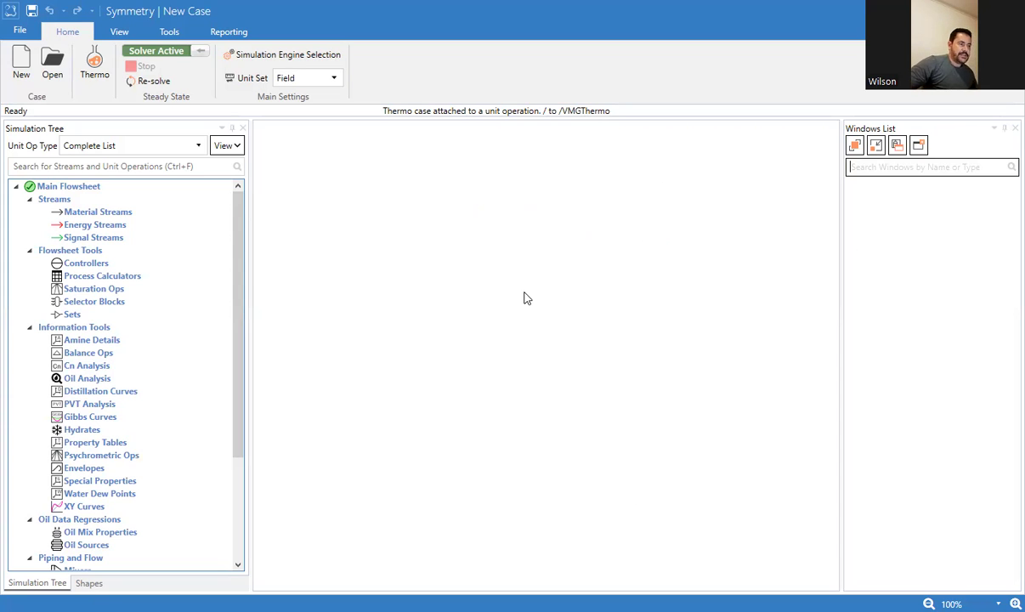
left_click(97, 65)
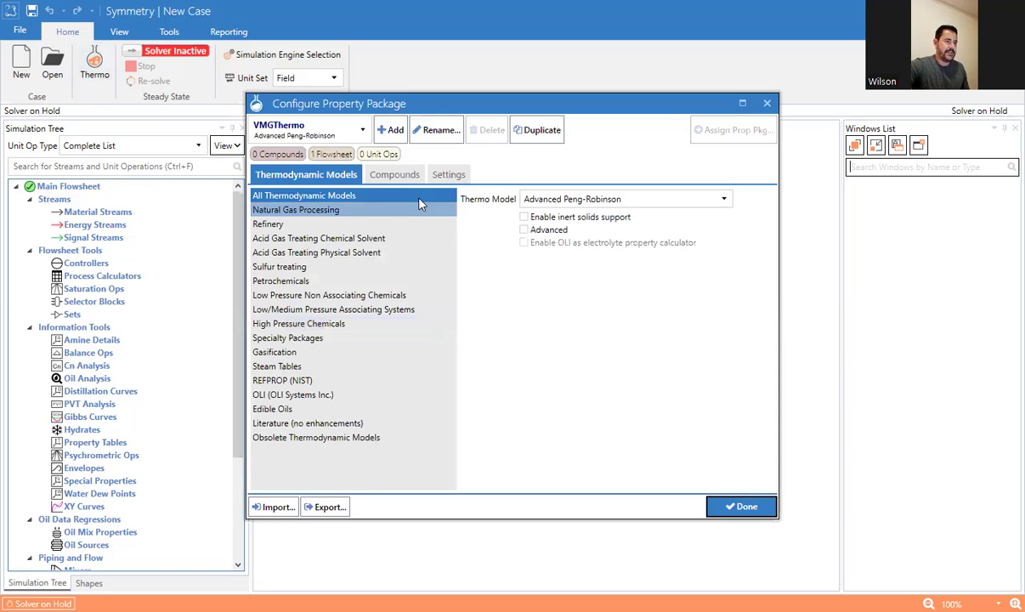
left_click(402, 176)
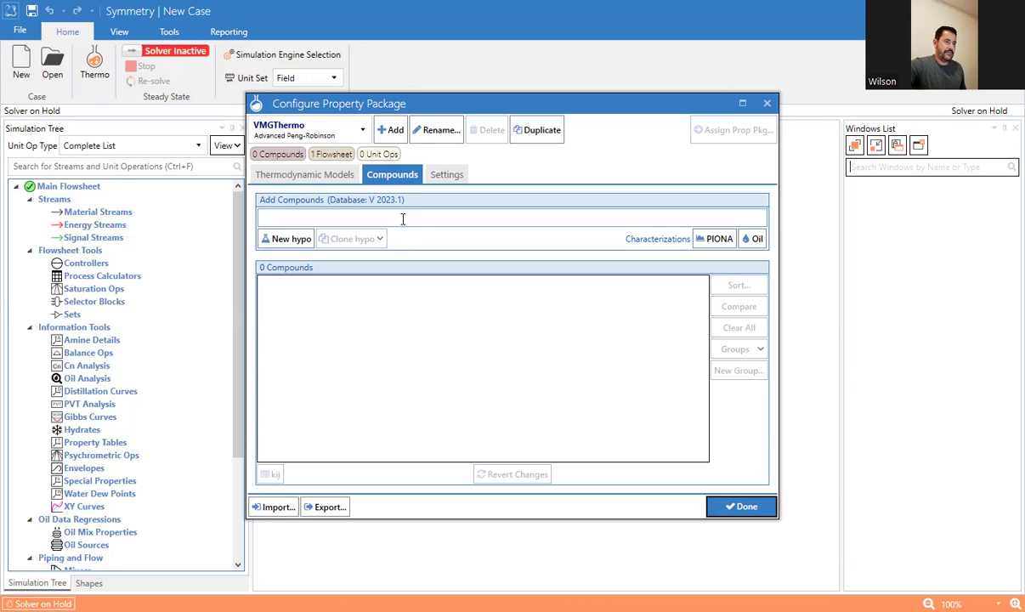
left_click(318, 174)
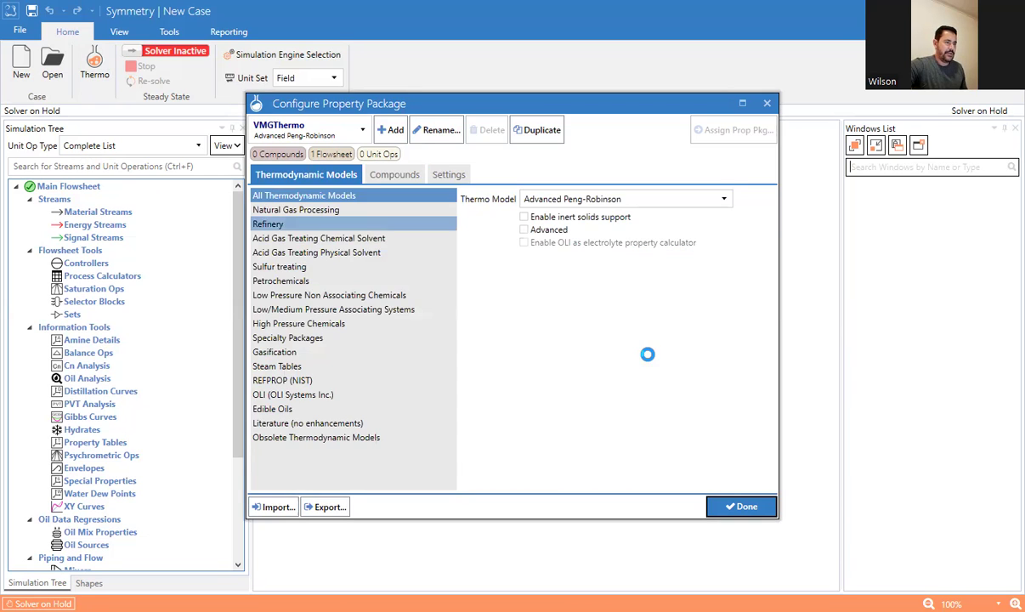
left_click(740, 506)
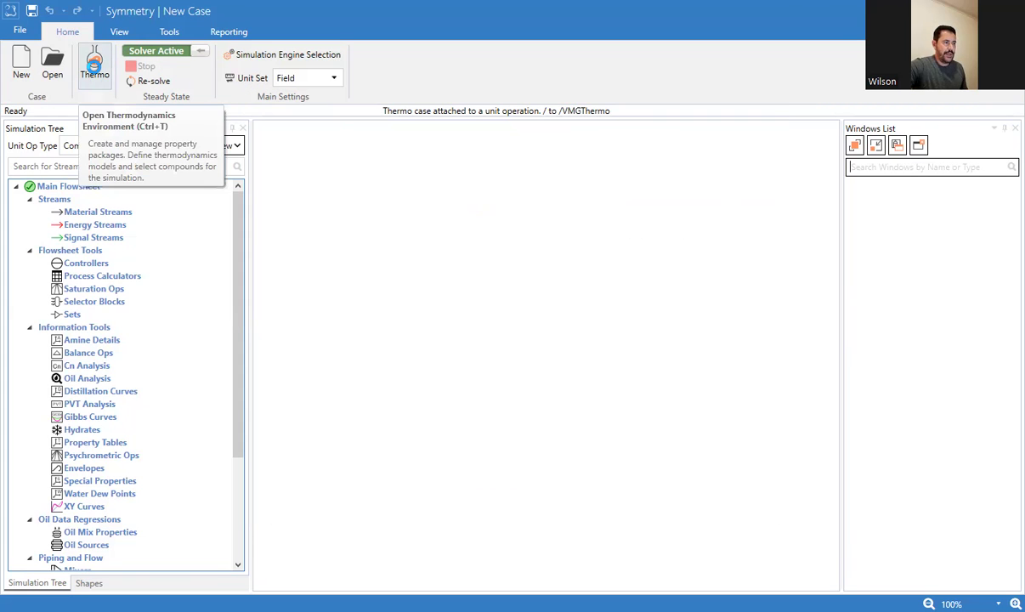
- Add METHANE and HYDROGEN to the VMGThermo property package and finish its configuration
left_click(94, 66)
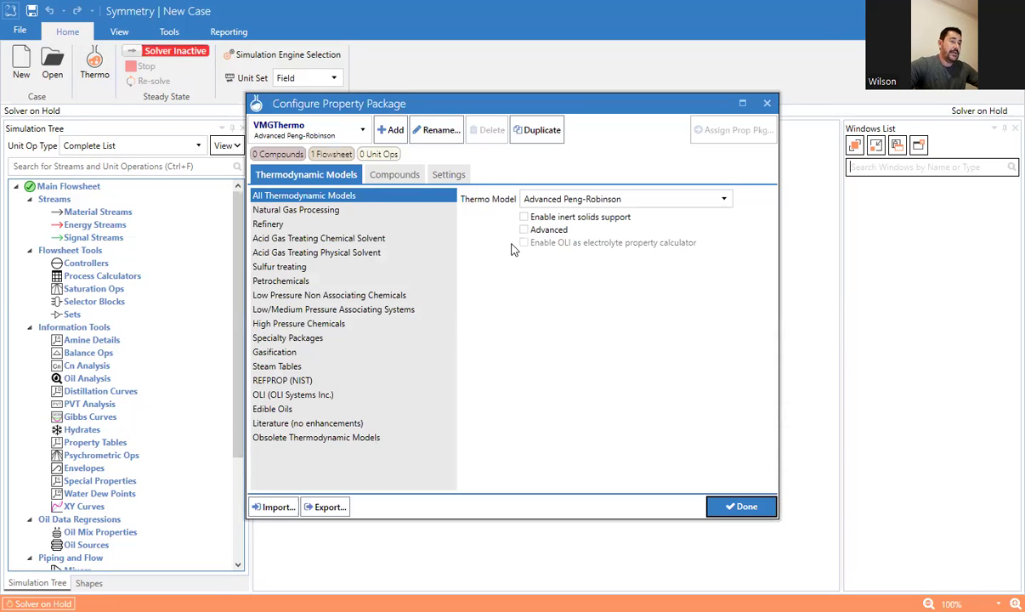
left_click(393, 175)
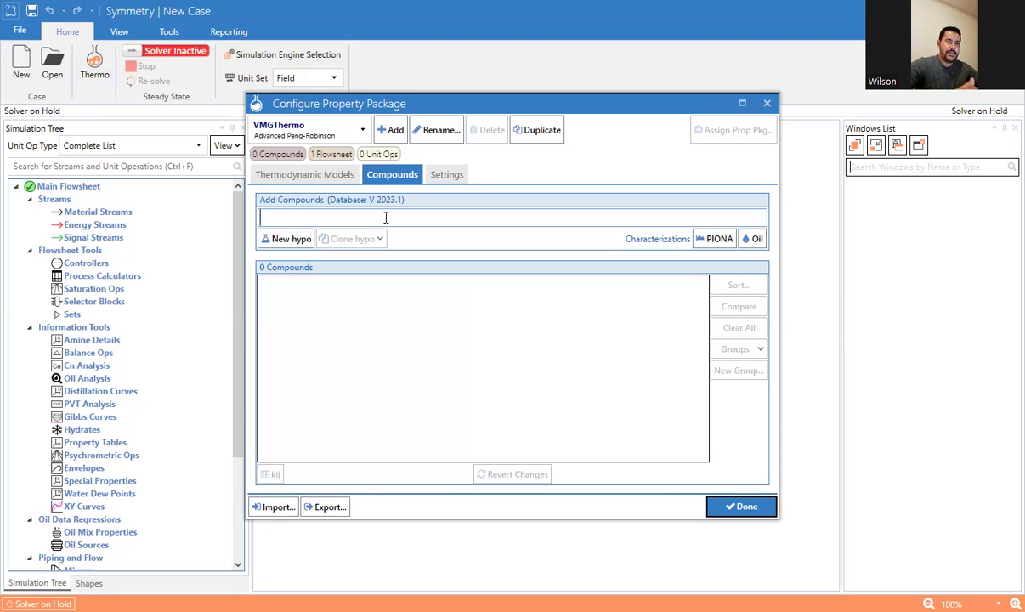
type("c")
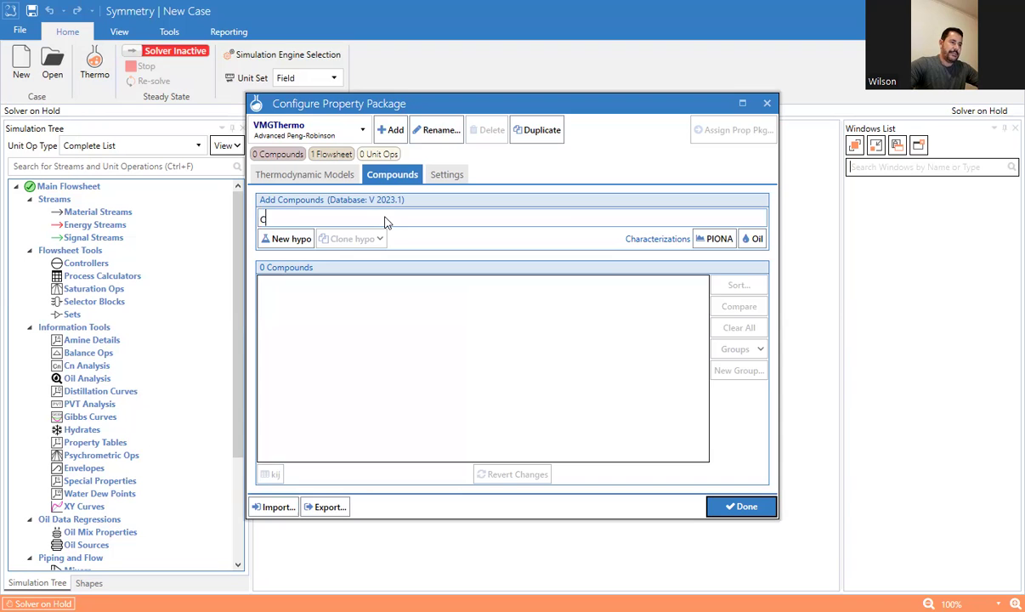
type("h4")
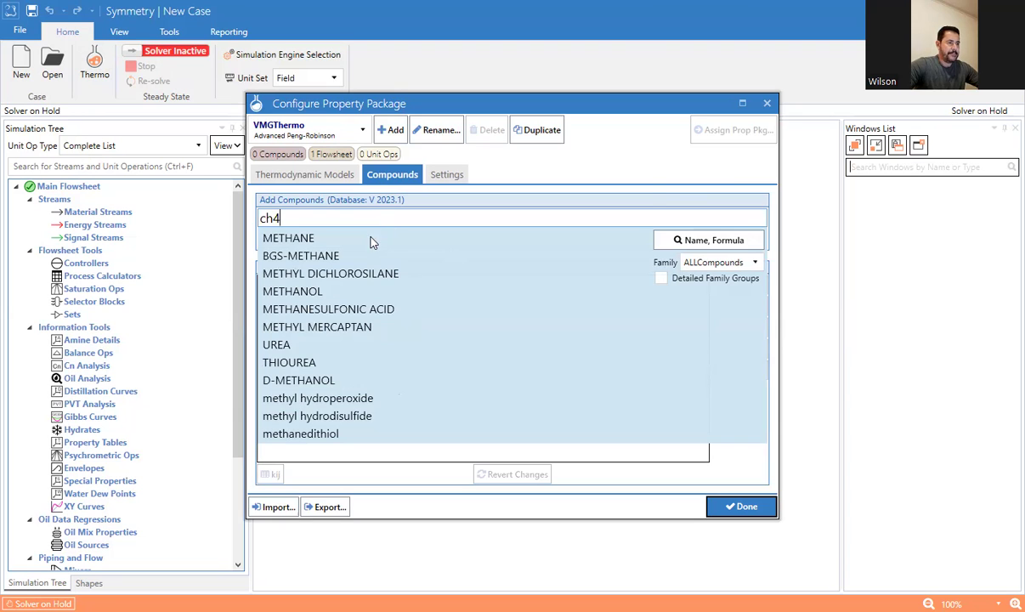
left_click(372, 241)
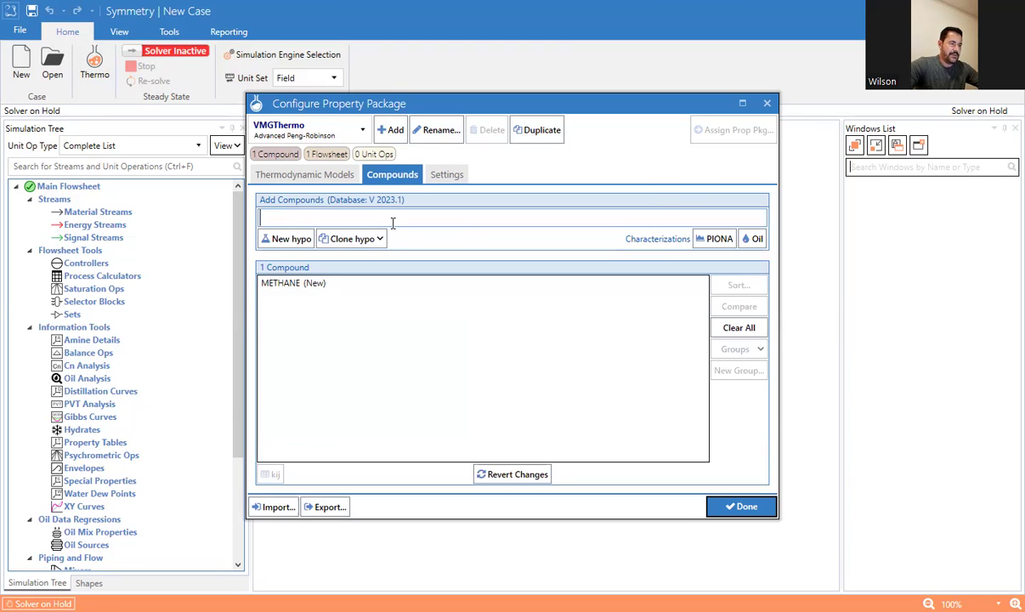
type("h2")
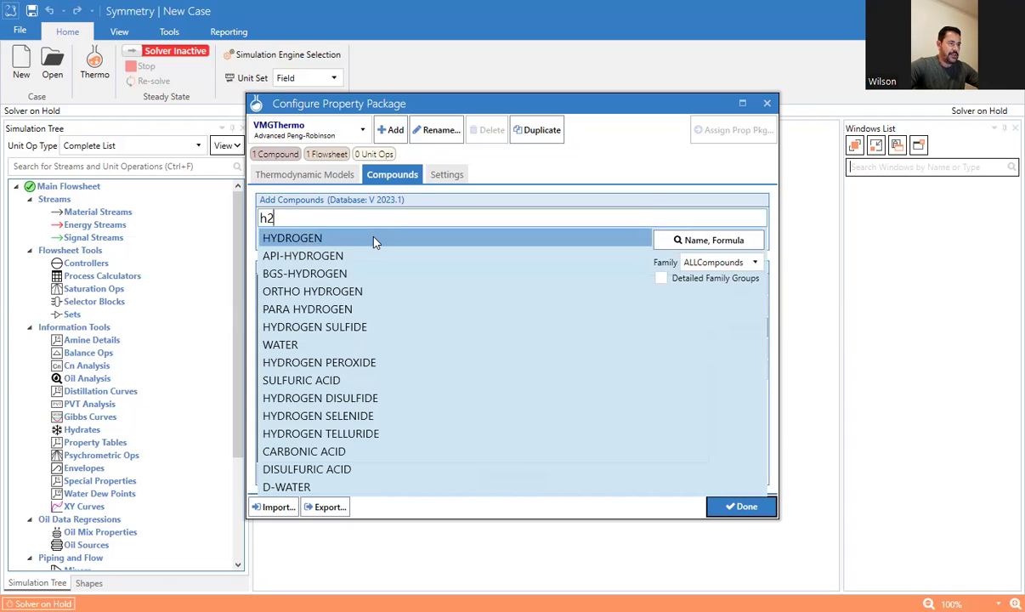
left_click(373, 238)
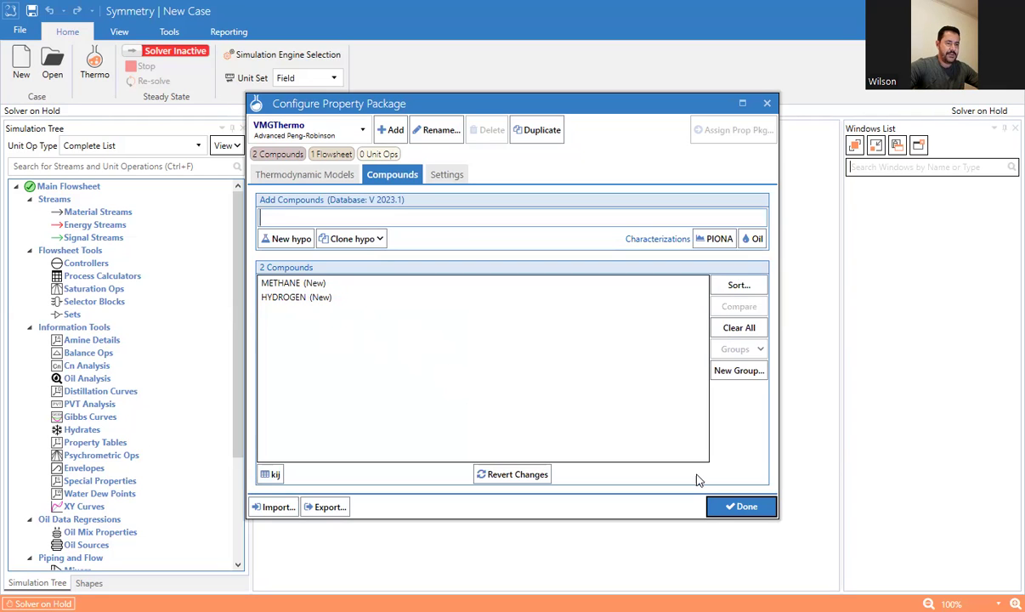
left_click(751, 507)
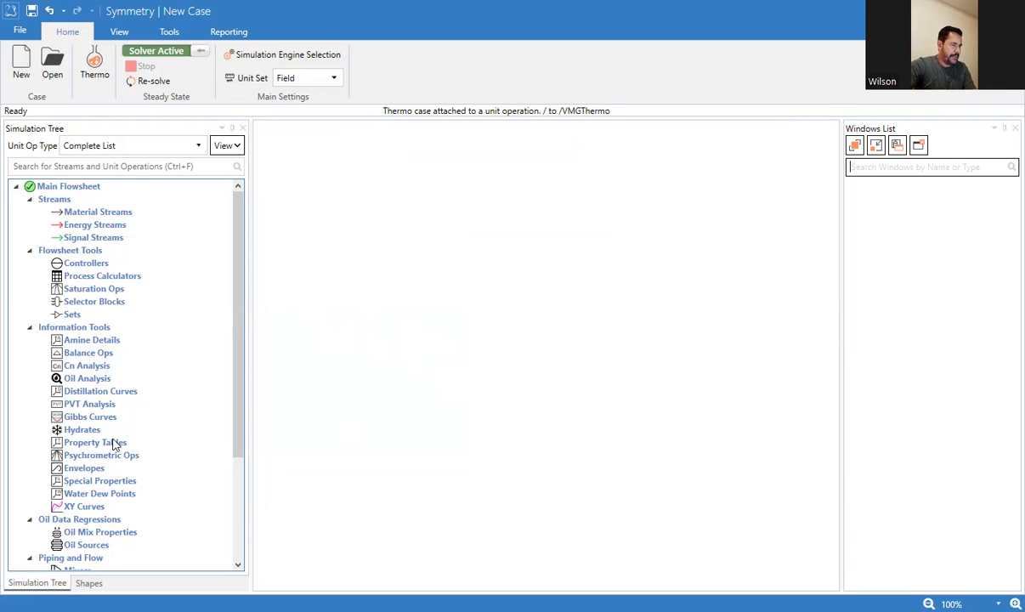
- Create a new property table in the main flowsheet and set its application to OLGA
scroll(115, 442, "down", 4)
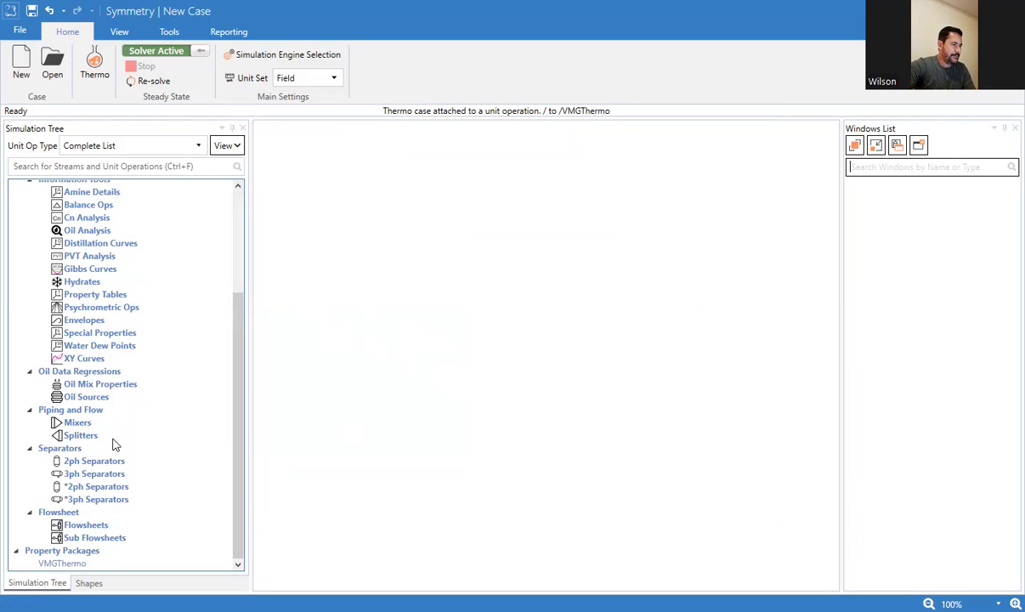
left_click(127, 295)
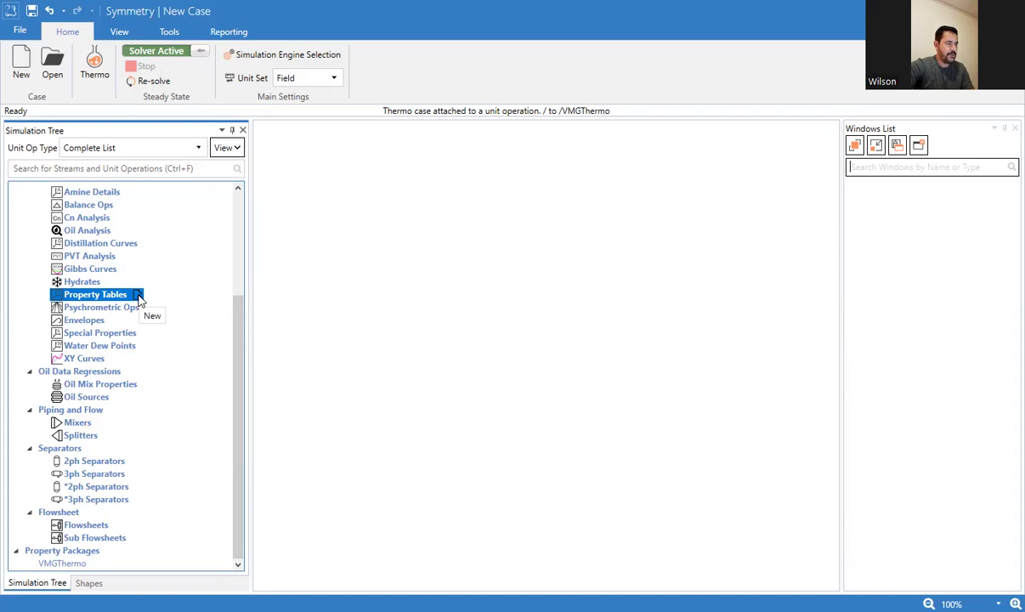
left_click(138, 296)
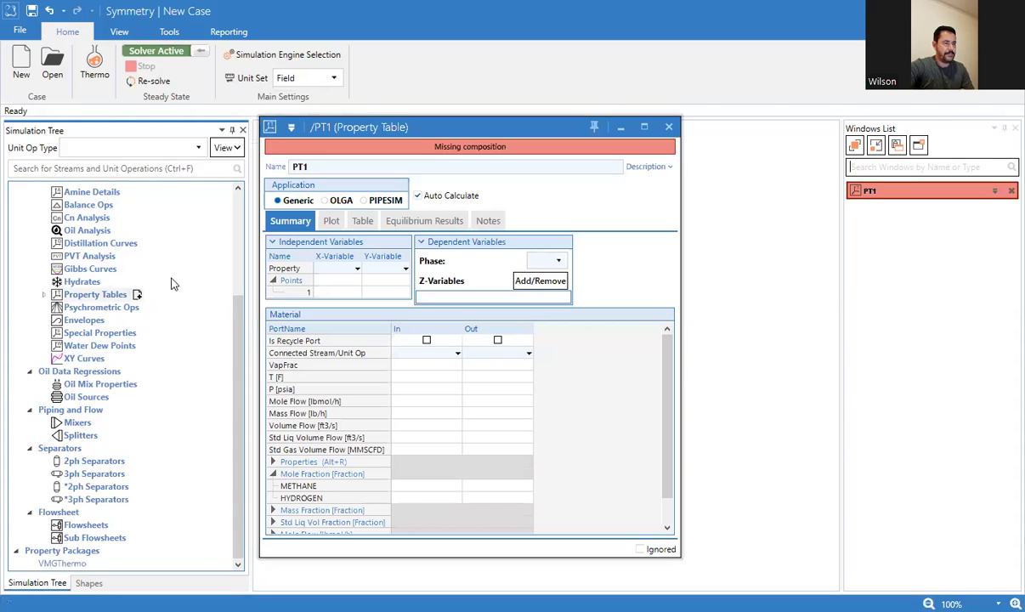
left_click(333, 202)
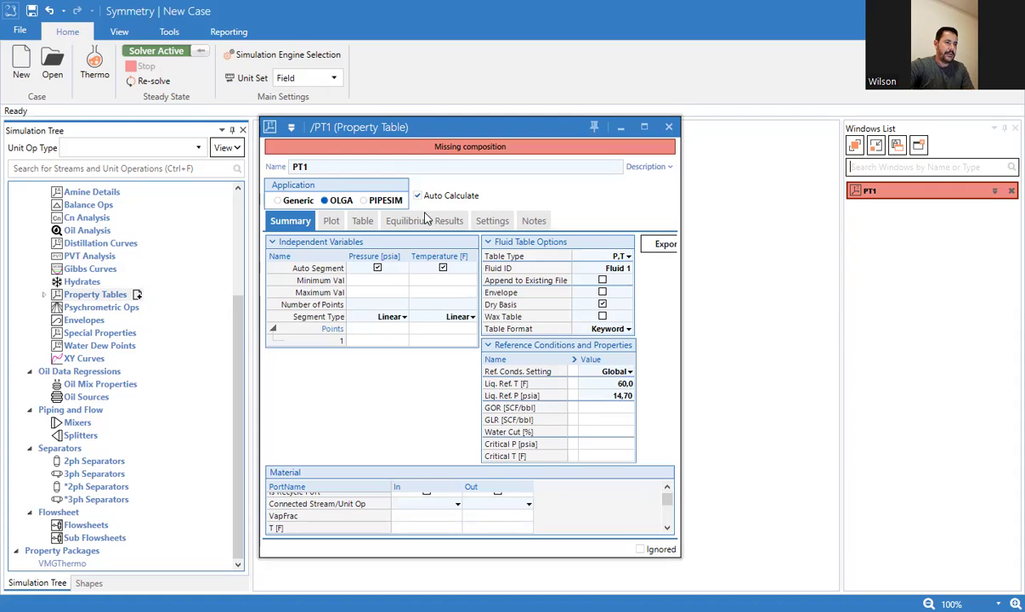
- Set the property table's results to list all data and use OLGA names for the properties
left_click(368, 226)
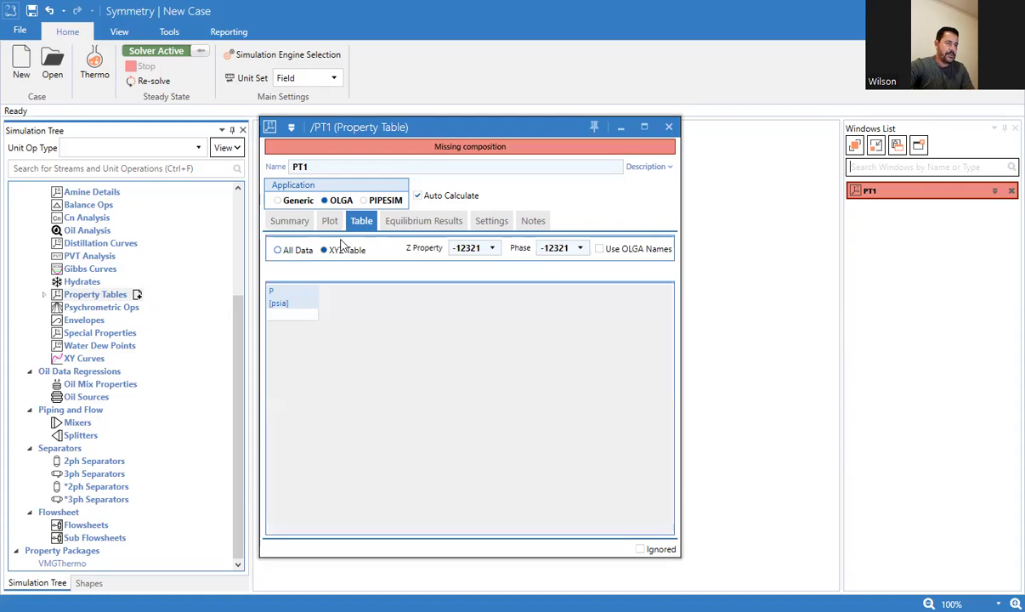
left_click(284, 251)
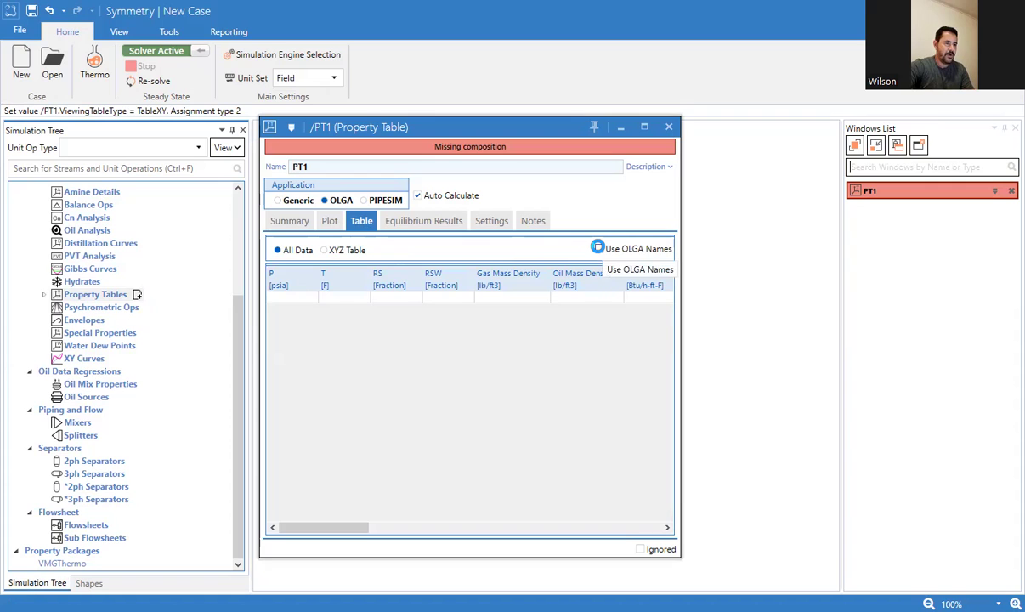
left_click(598, 248)
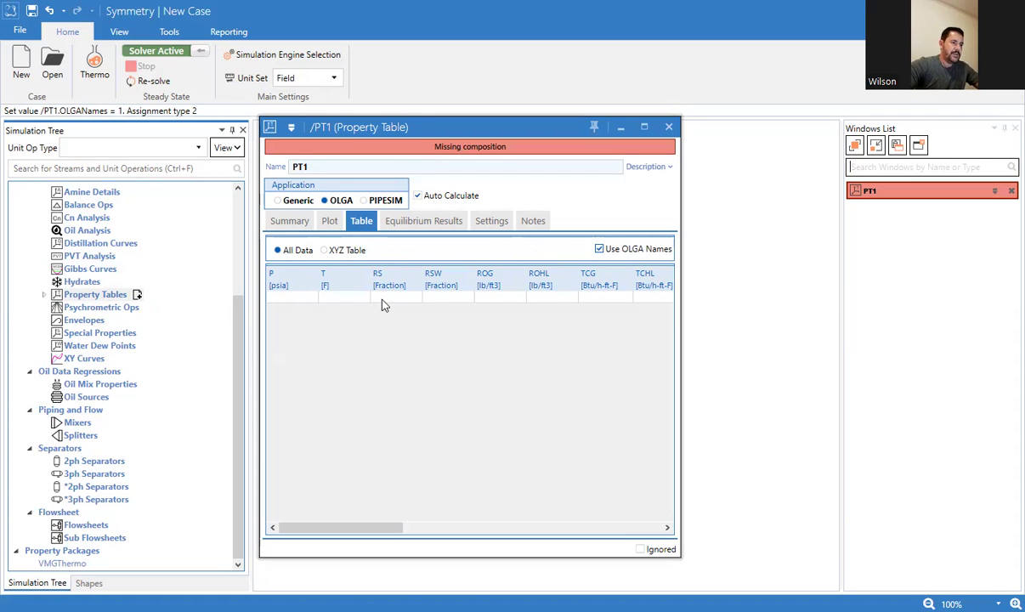
- Return to the property table's summary and enlarge its window so that more material rows fit
left_click(287, 220)
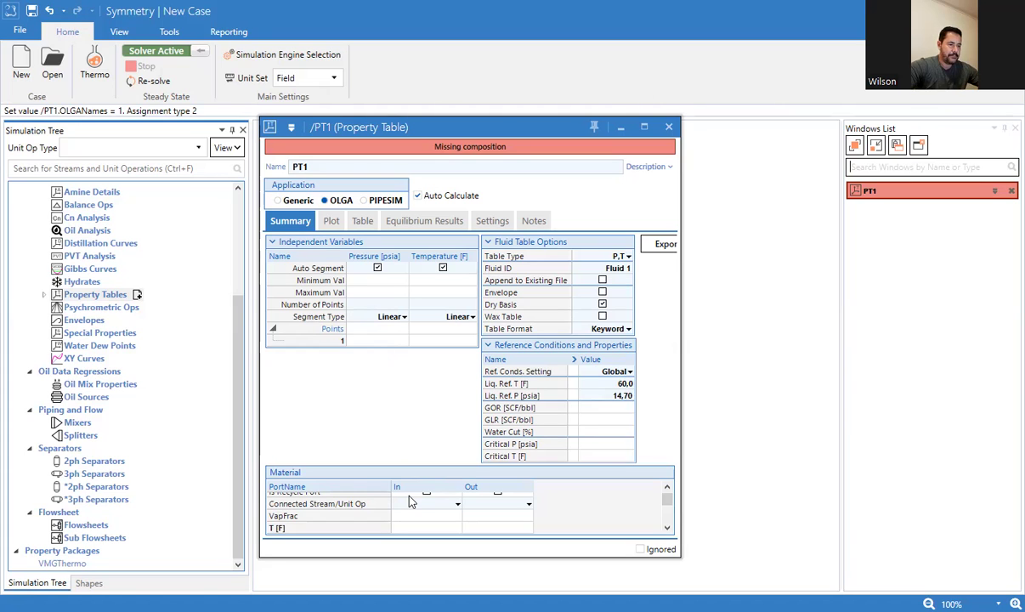
left_click_drag(620, 557, 622, 574)
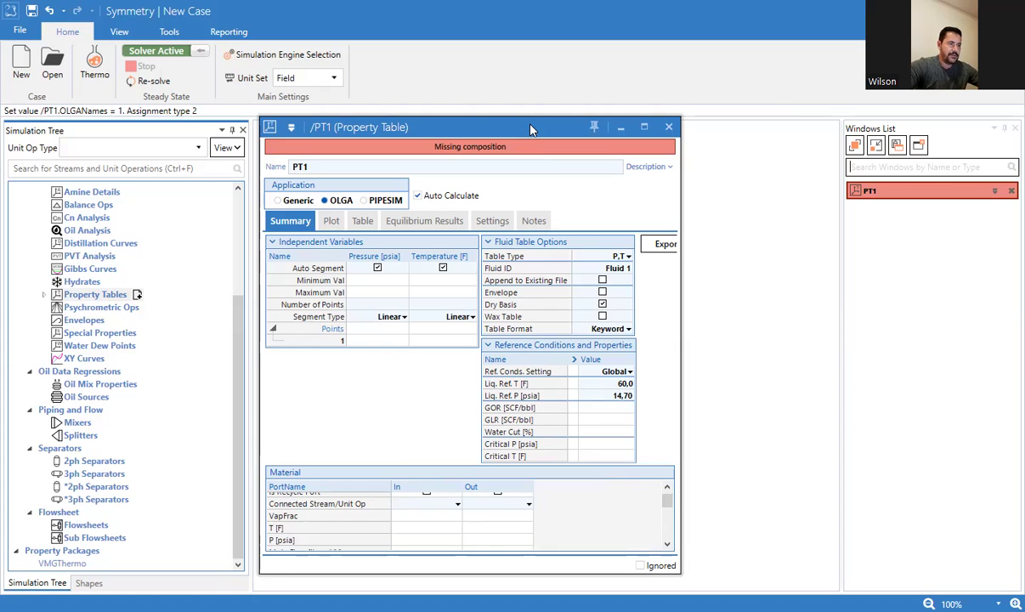
left_click_drag(531, 126, 532, 45)
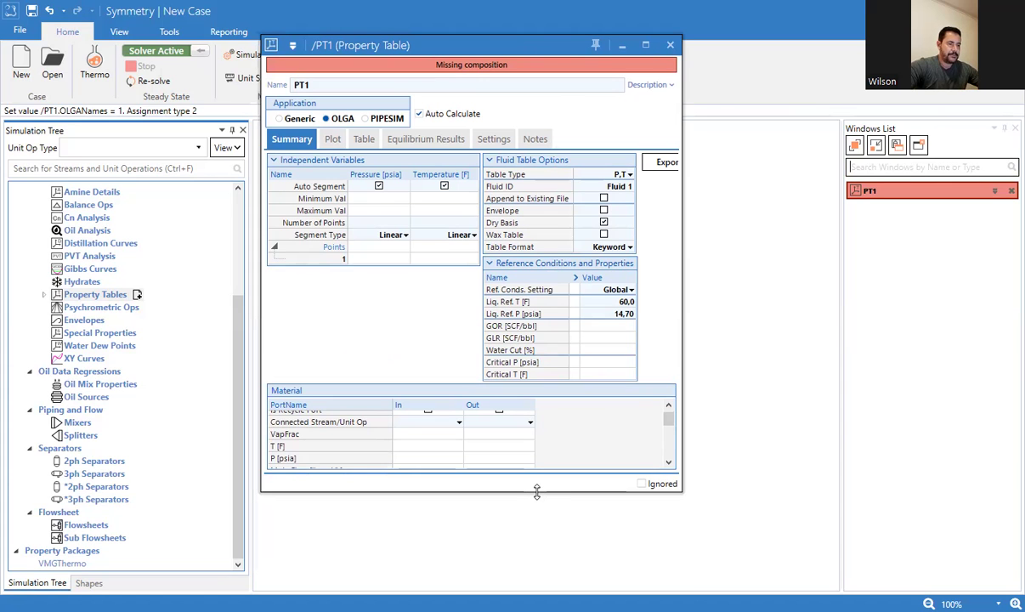
left_click_drag(536, 491, 485, 581)
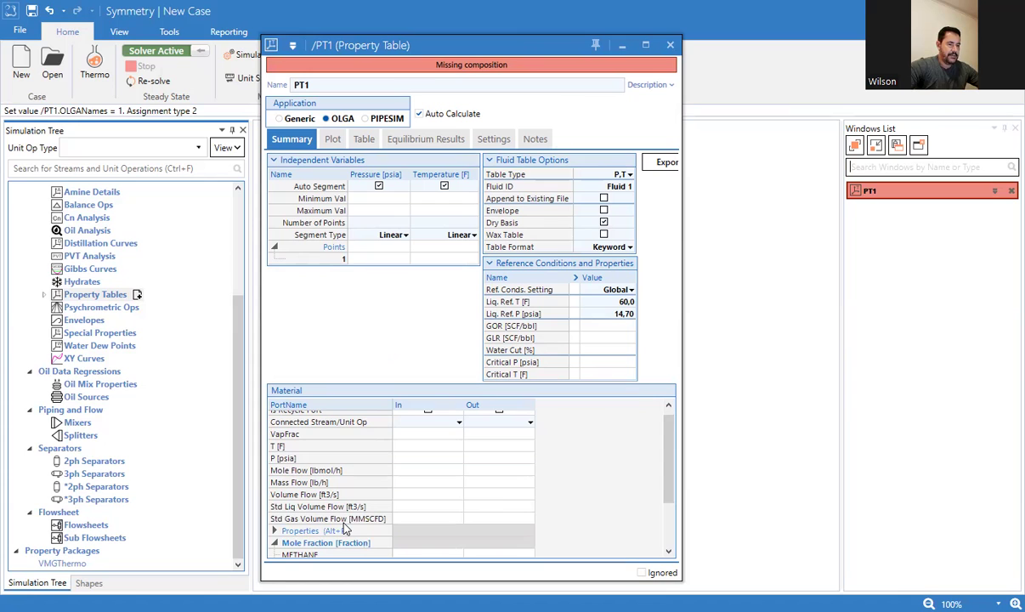
- Define the inlet composition by mass fraction as 0.9 methane and 0.1 hydrogen
scroll(345, 529, "down", 3)
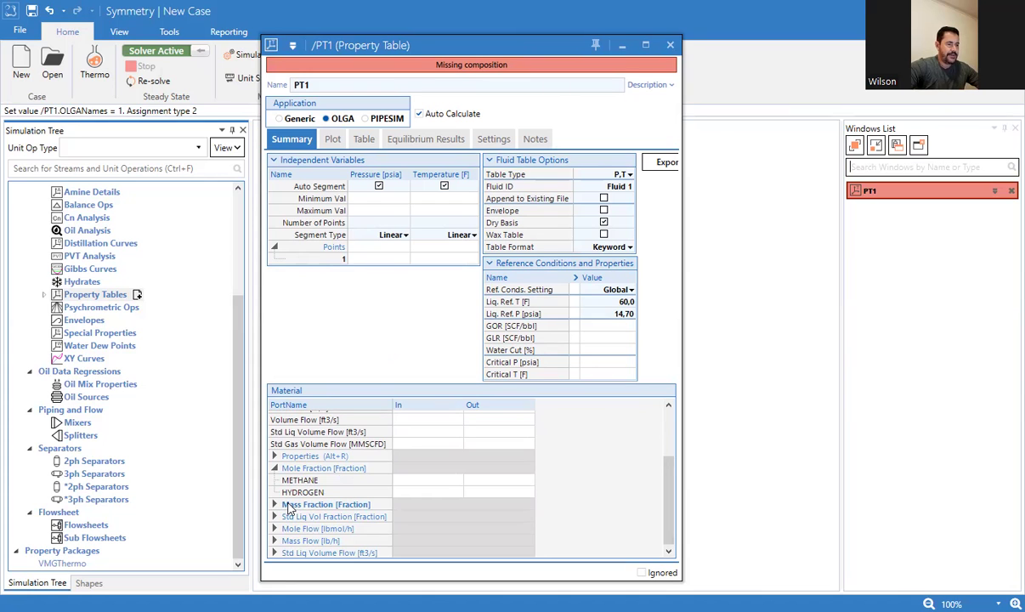
left_click(274, 504)
left_click(448, 517)
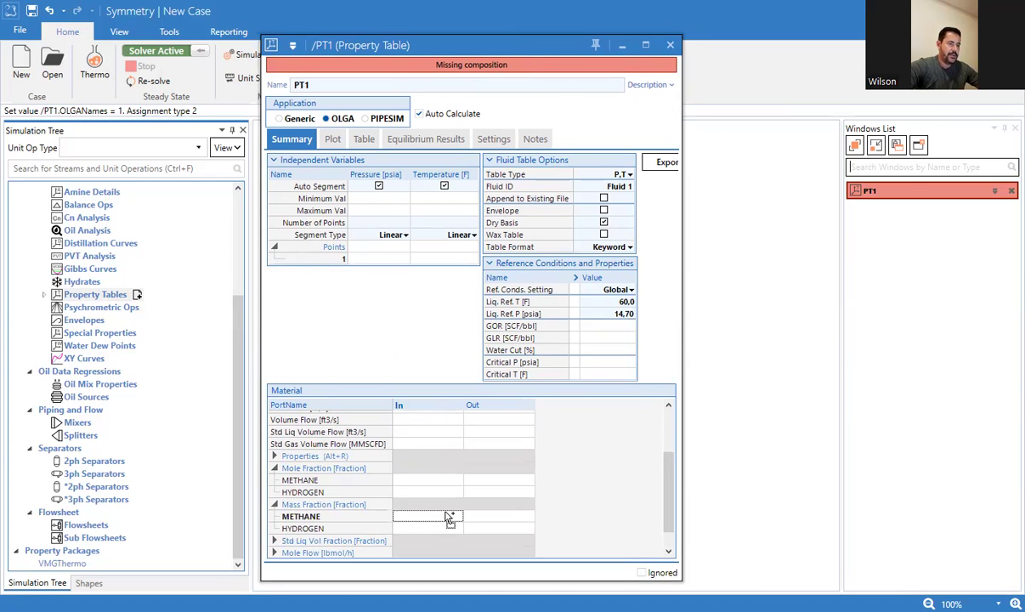
type("0")
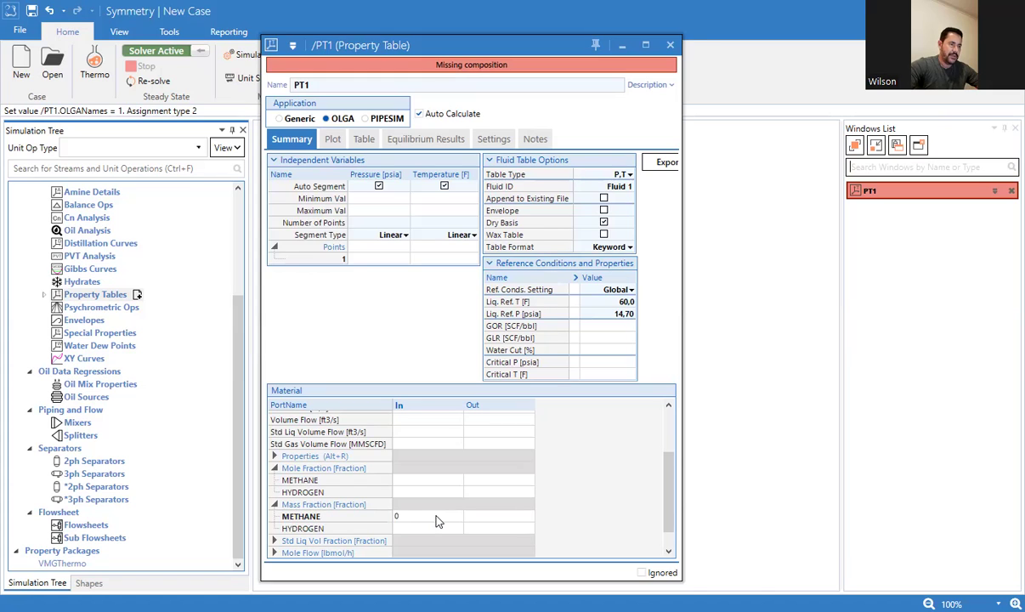
type(",9")
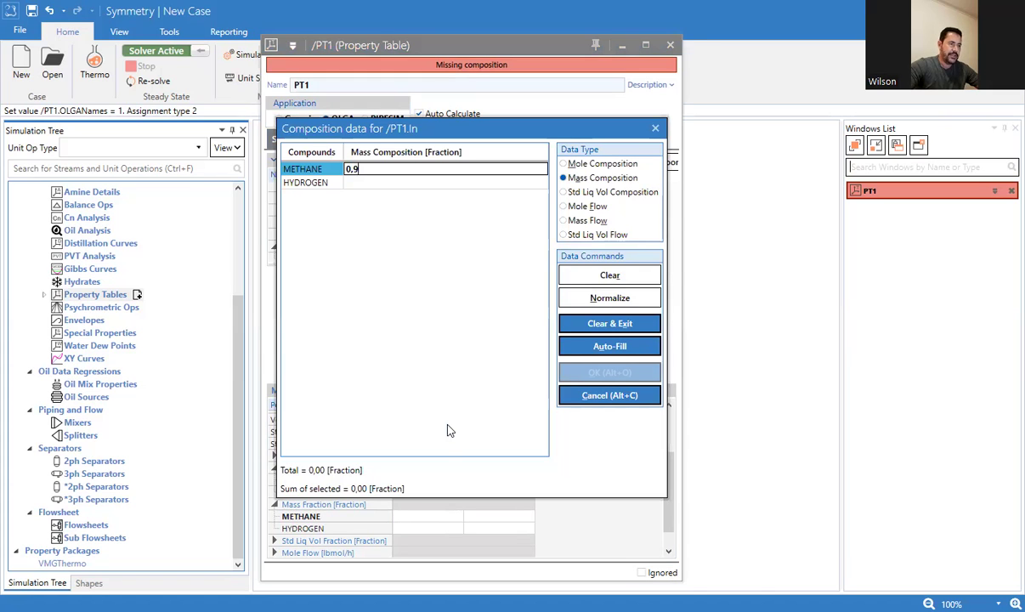
left_click(389, 185)
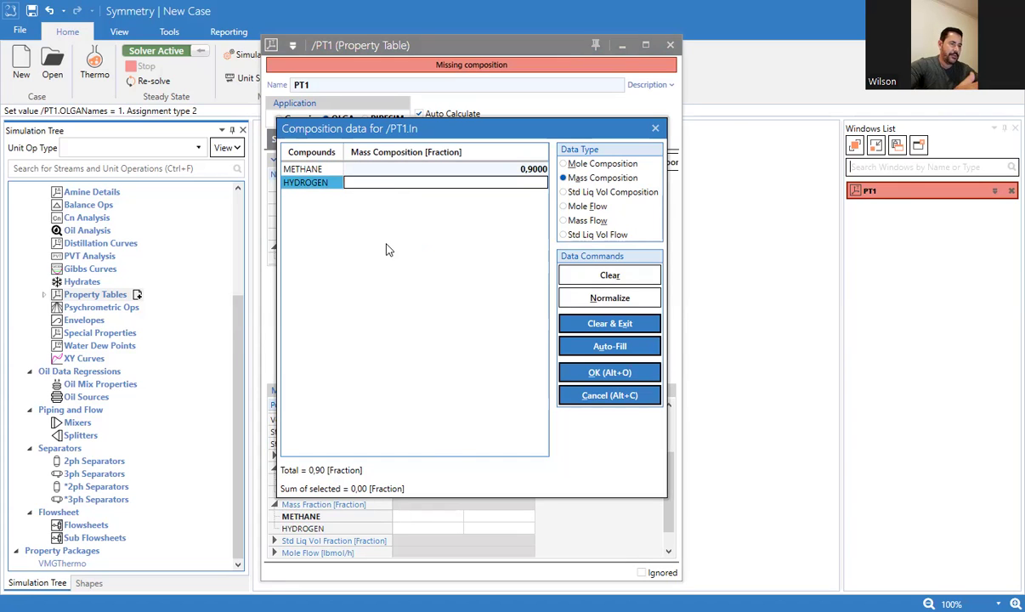
type("1")
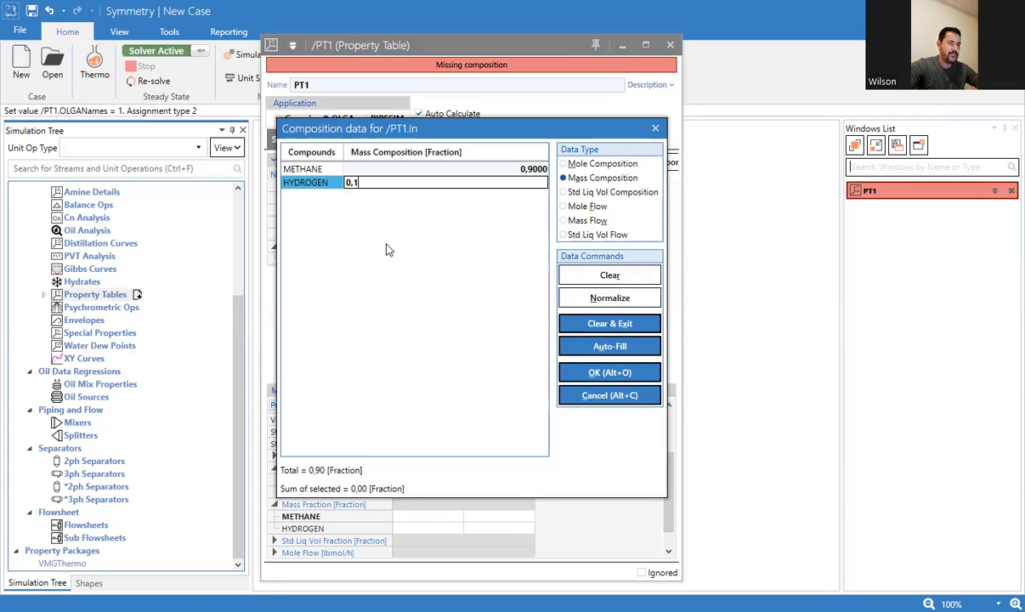
left_click(620, 372)
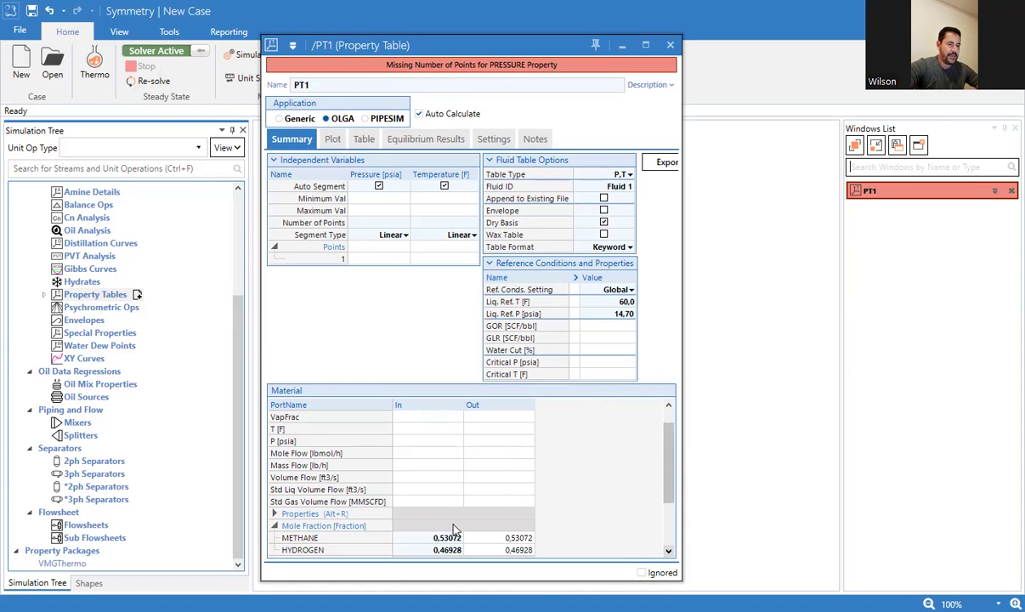
scroll(454, 528, "down", 2)
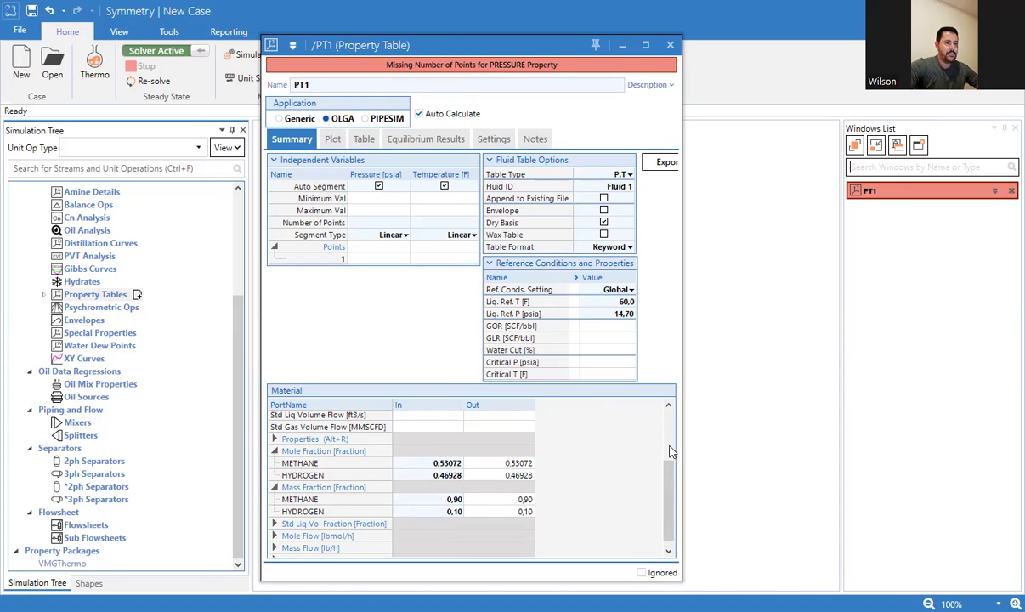
left_click_drag(669, 472, 670, 416)
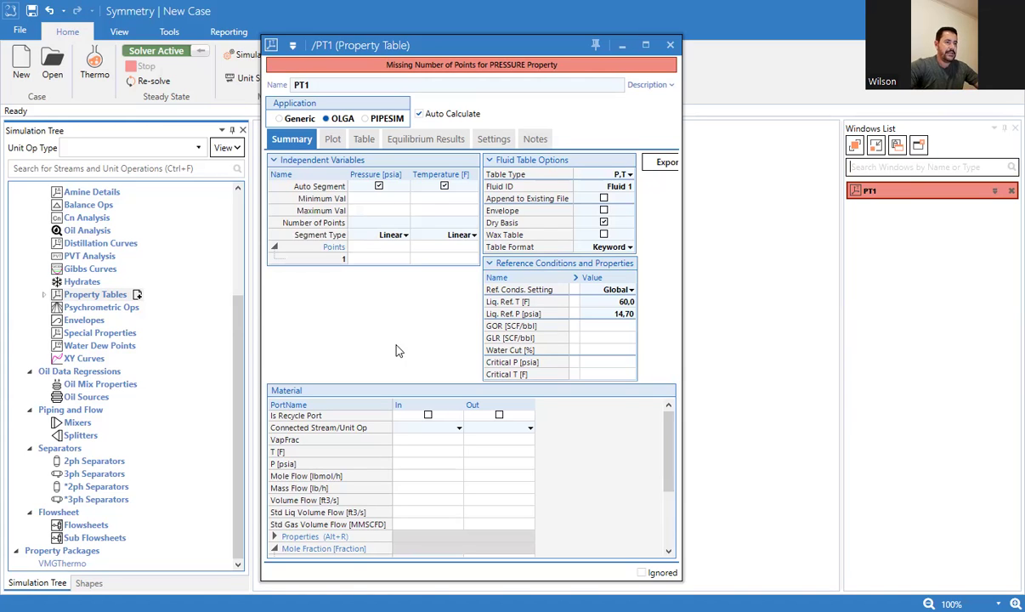
- Define the table's pressure range from 145 to 1450 psia with 100 points
left_click(383, 199)
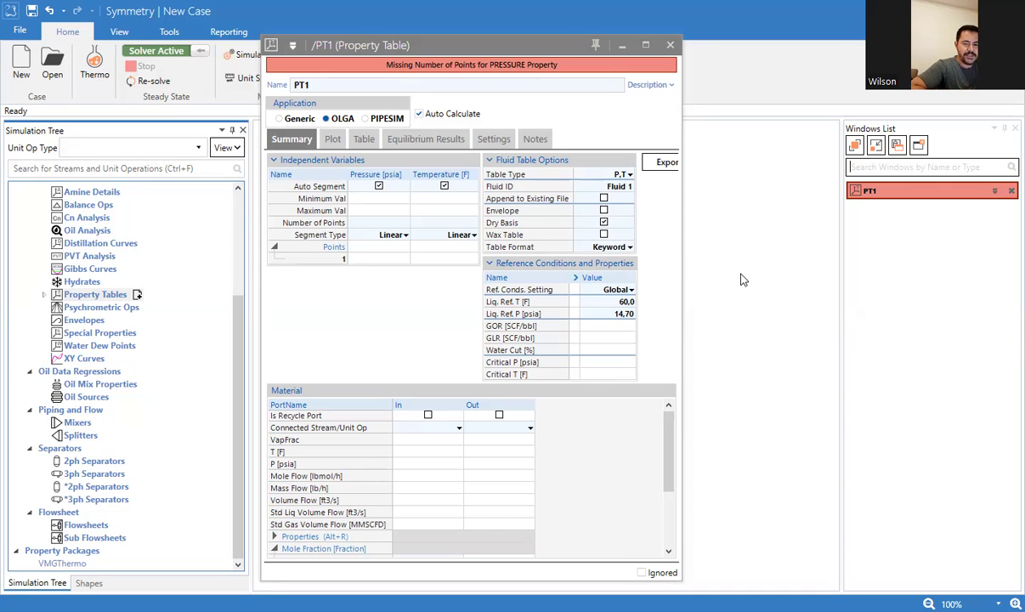
left_click(383, 198)
type("1")
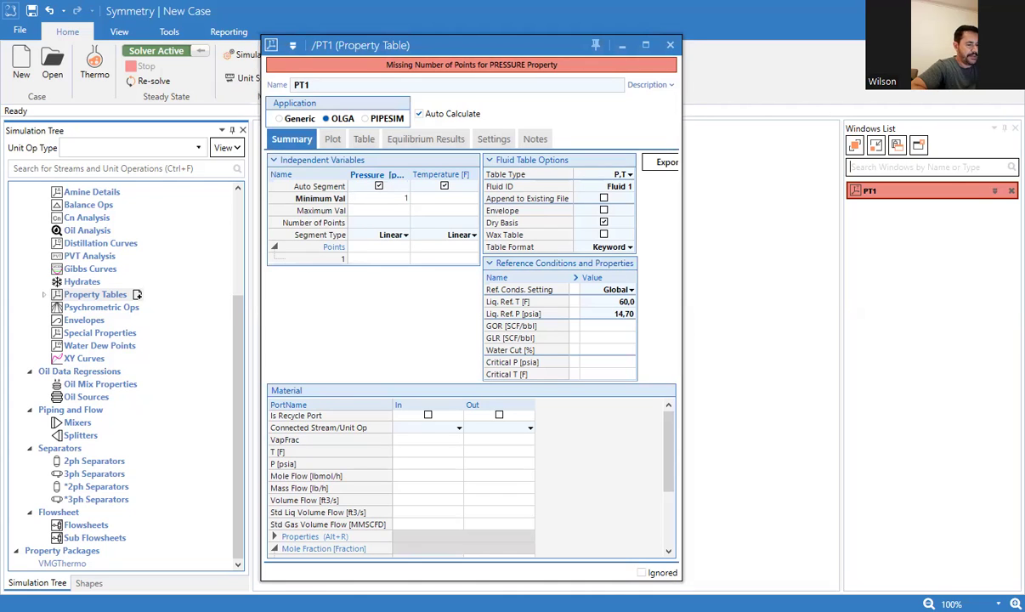
type("45")
left_click(378, 211)
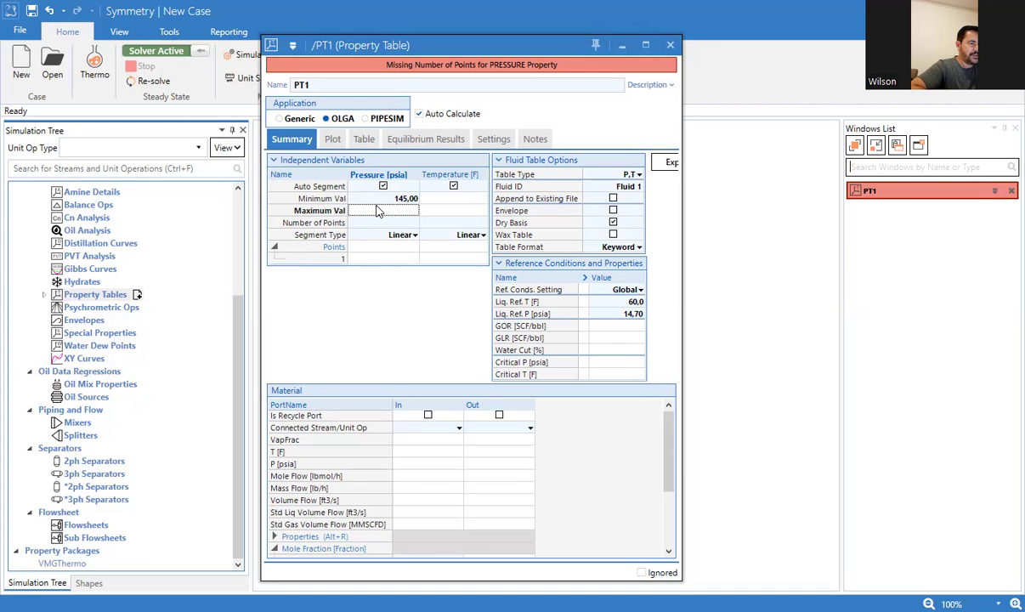
type("1450")
left_click(440, 198)
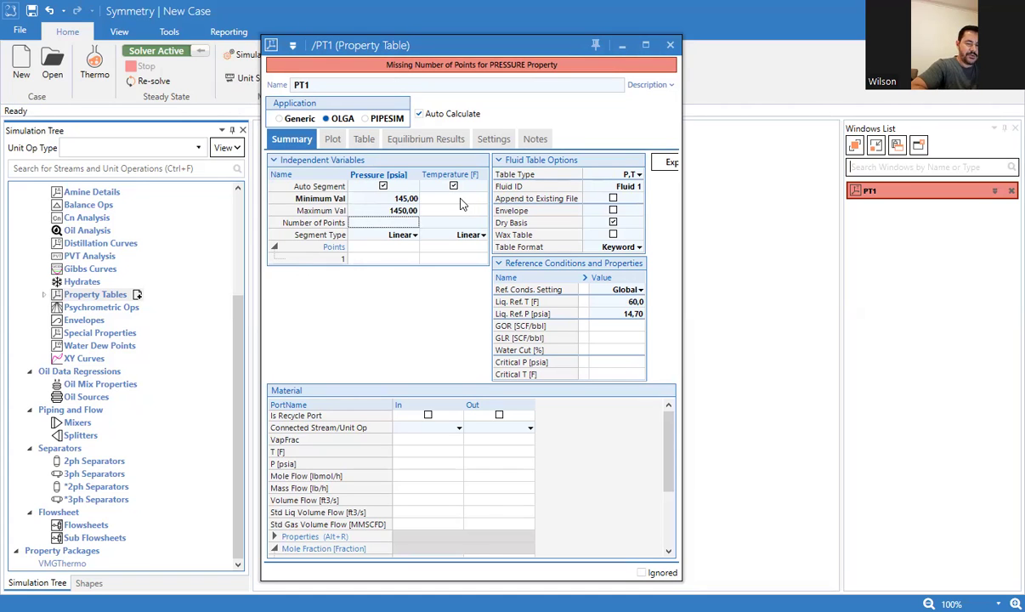
type("14")
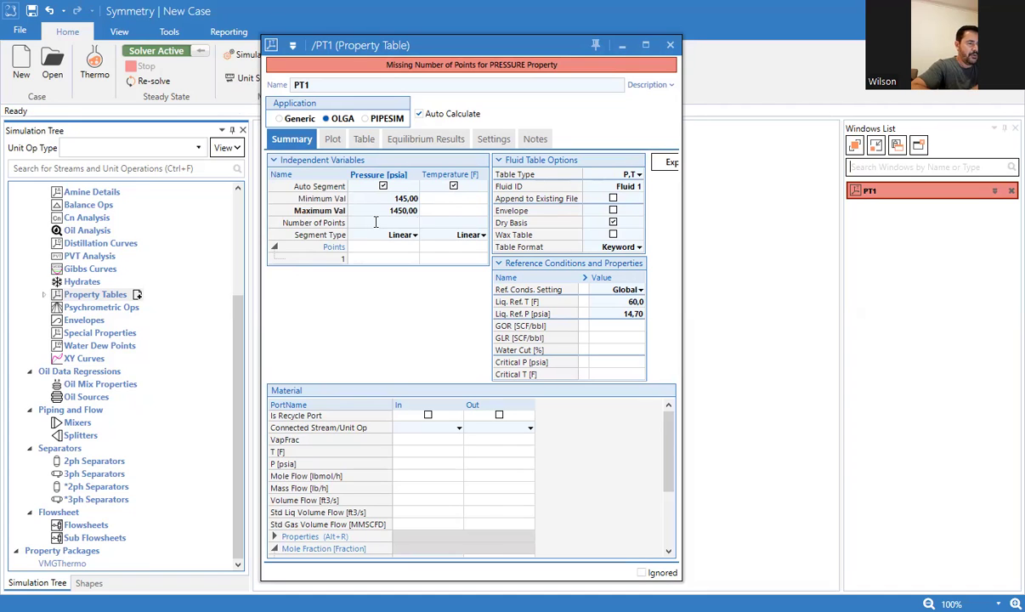
type("00")
key("Return")
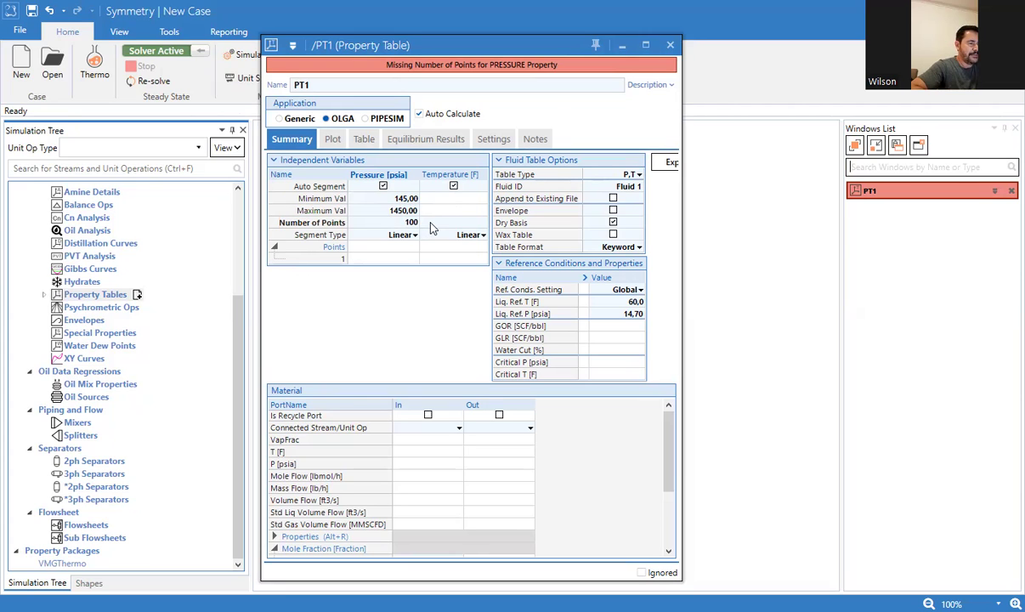
key("Down")
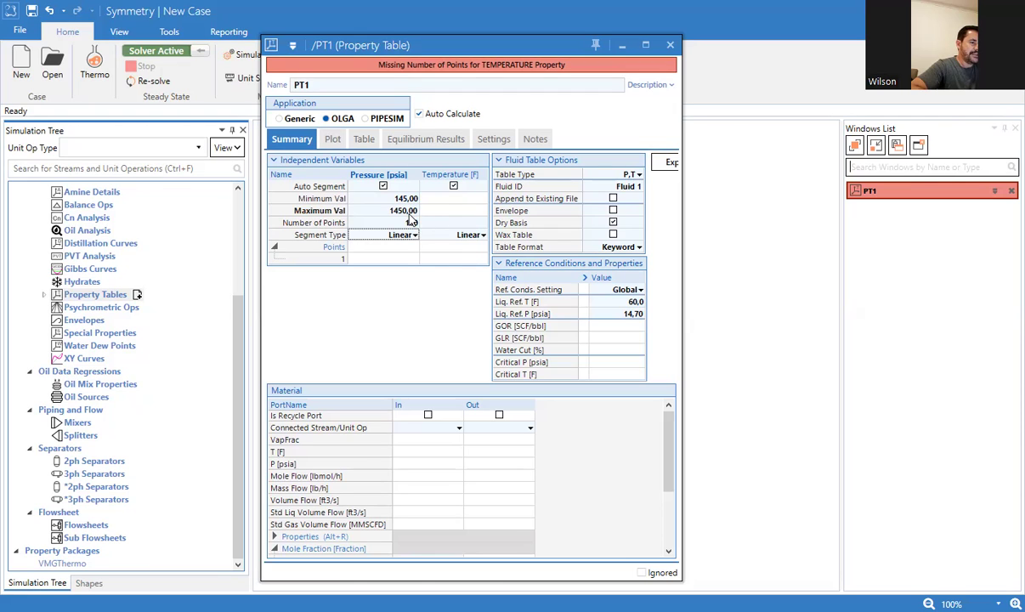
mouse_move(408, 215)
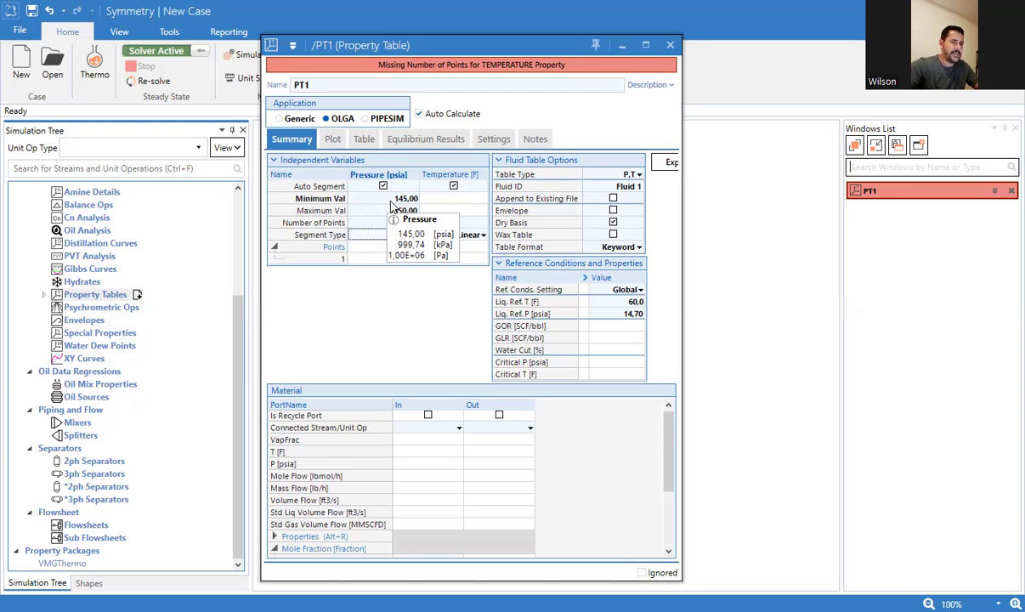
- Define the table's temperature range from 14 to 212 °F with 100 points
left_click(433, 198)
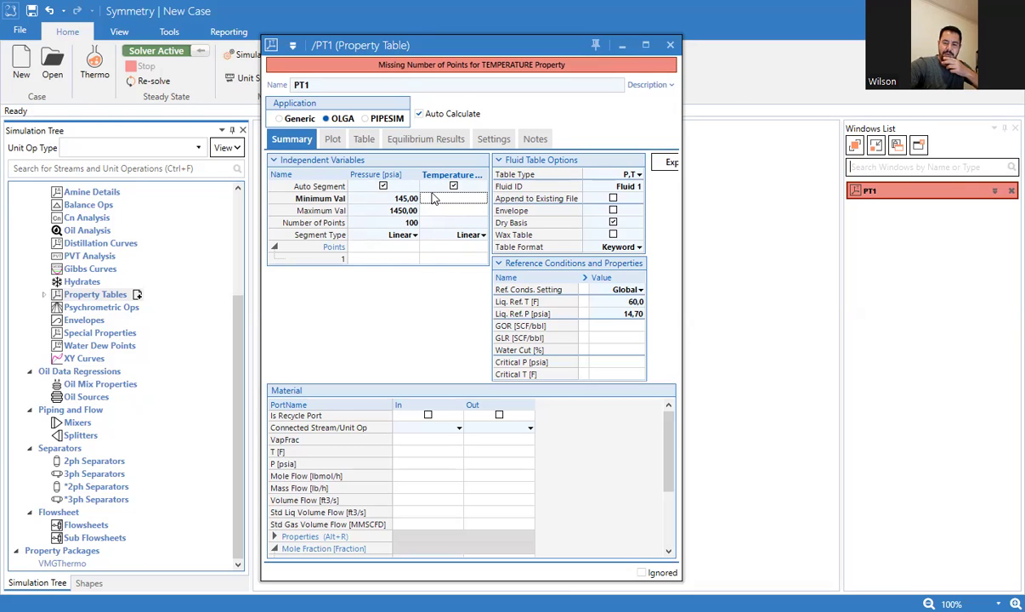
type("2")
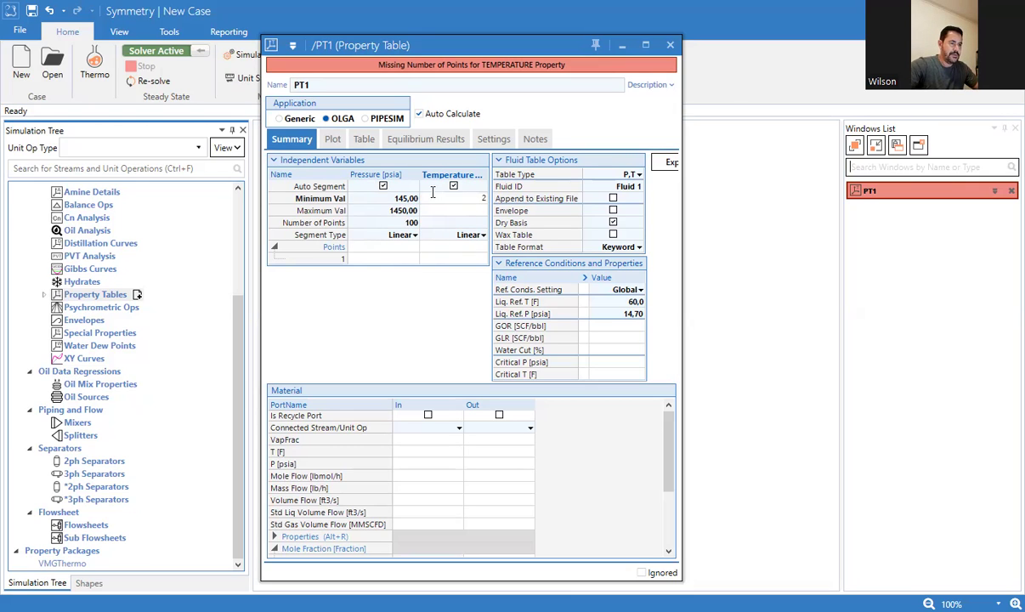
key("Return")
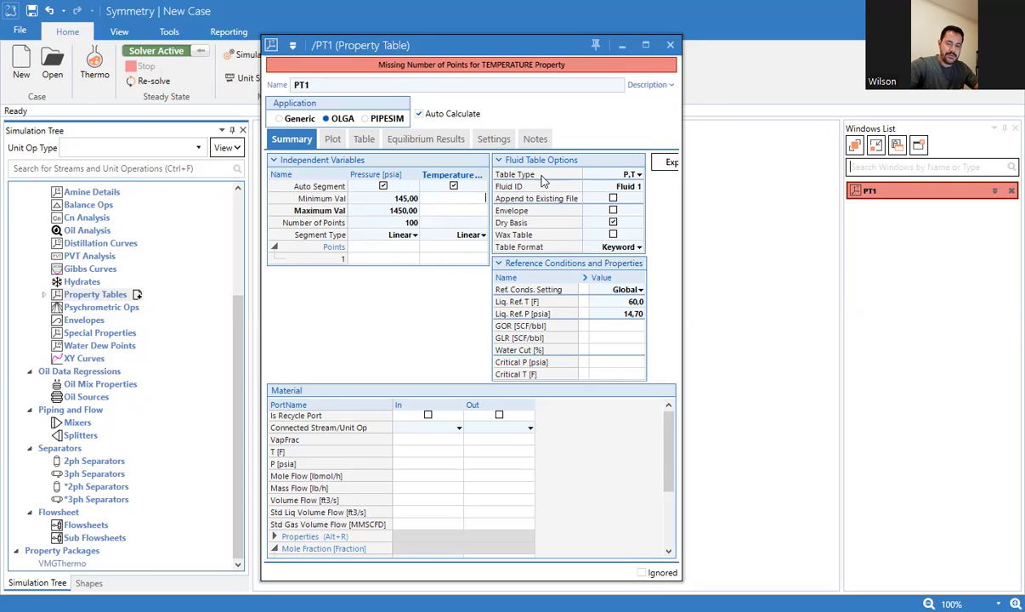
type("14")
left_click(465, 212)
type("212")
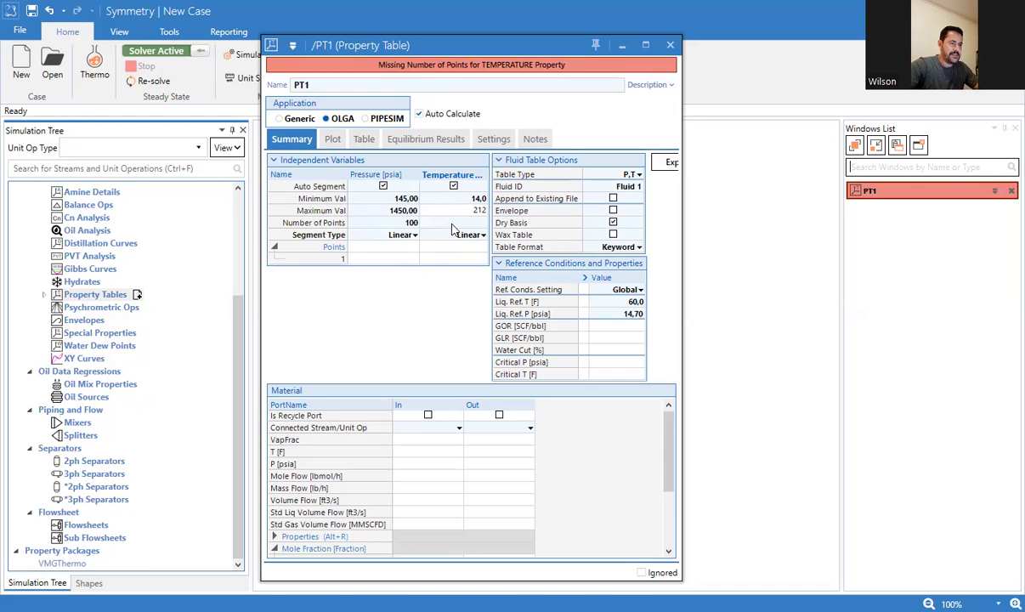
left_click(451, 224)
type("100")
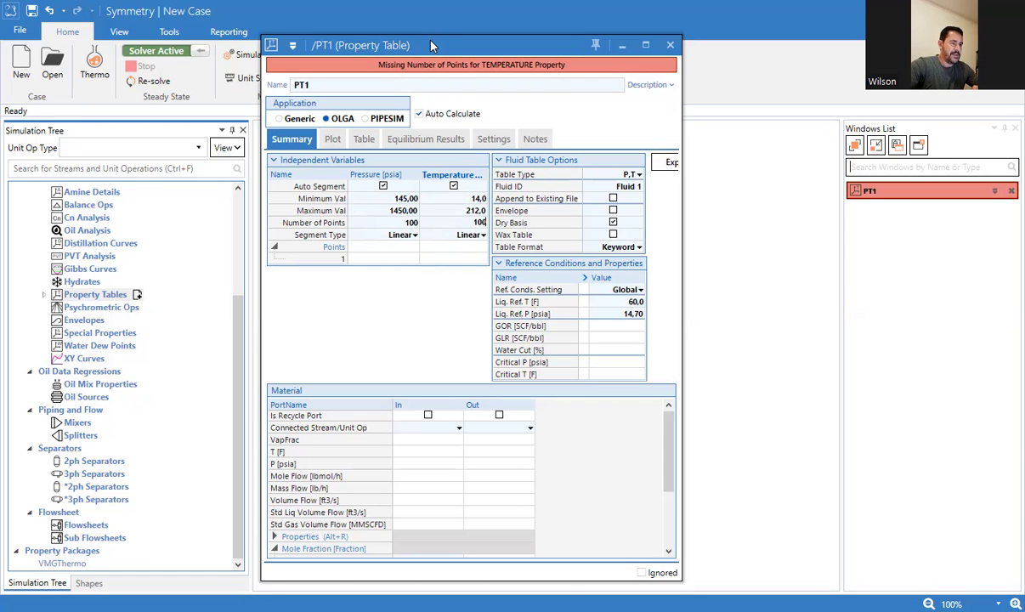
left_click_drag(431, 45, 411, 133)
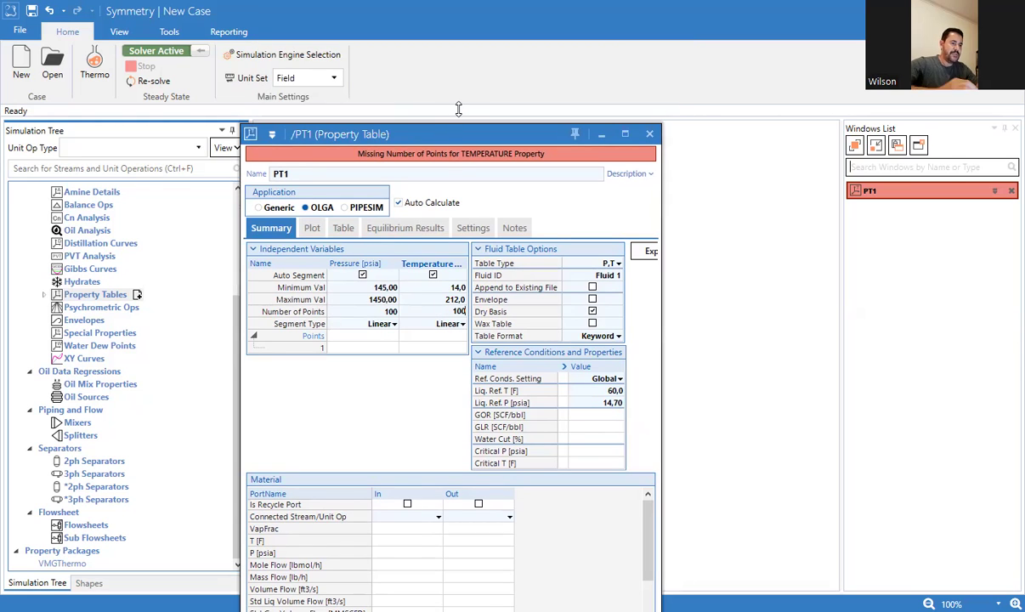
key("Return")
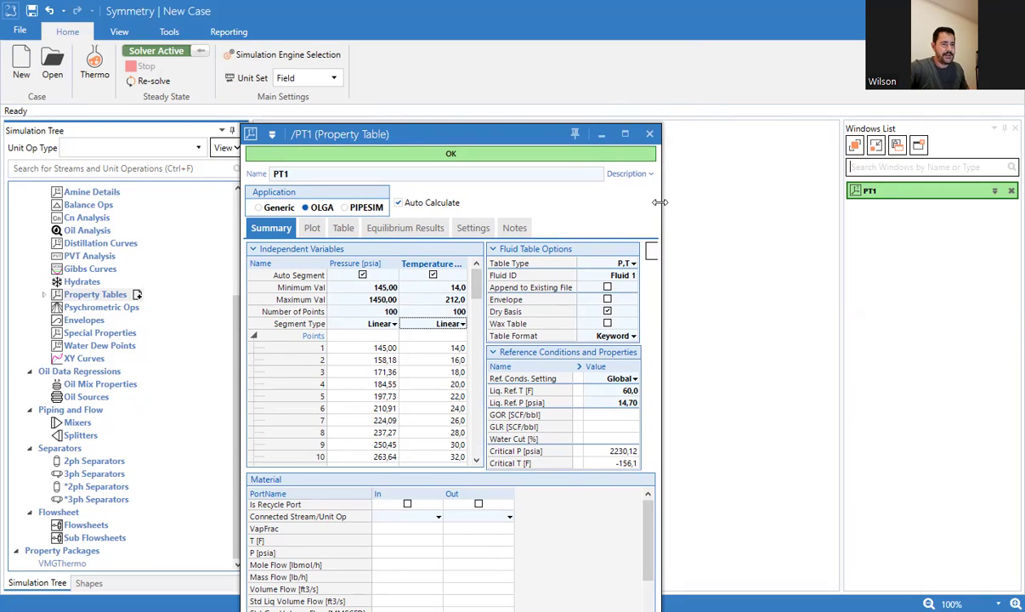
- Start exporting the property table and create a Simulacao folder on the desktop as its destination
left_click_drag(659, 202, 791, 241)
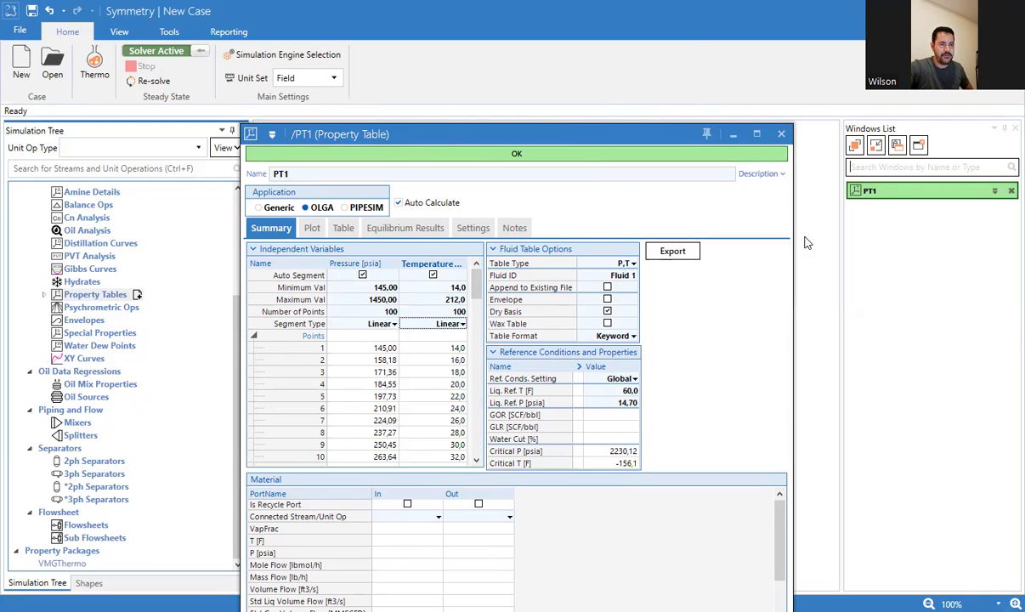
left_click(687, 261)
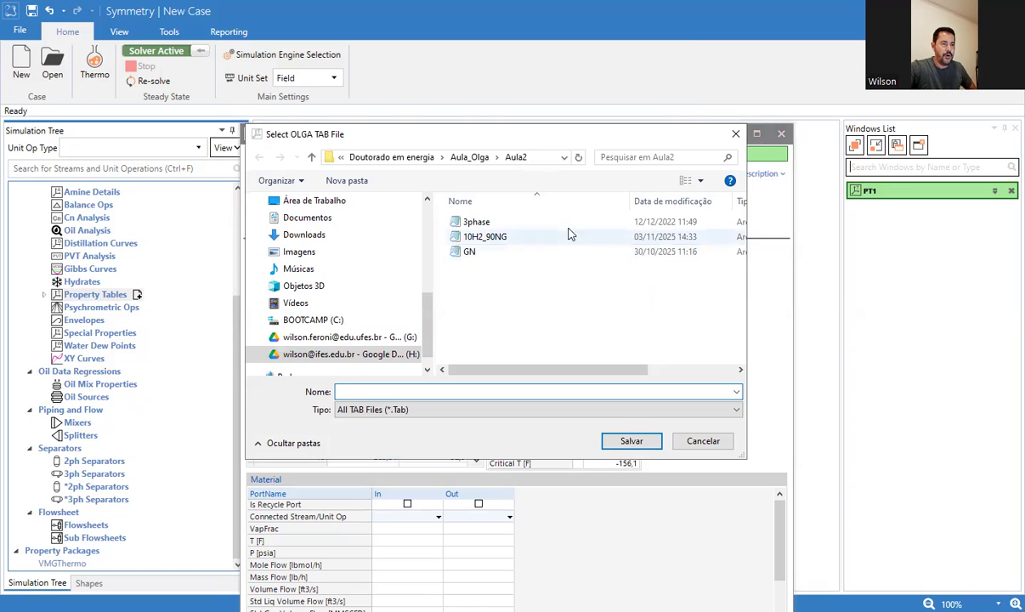
left_click(361, 201)
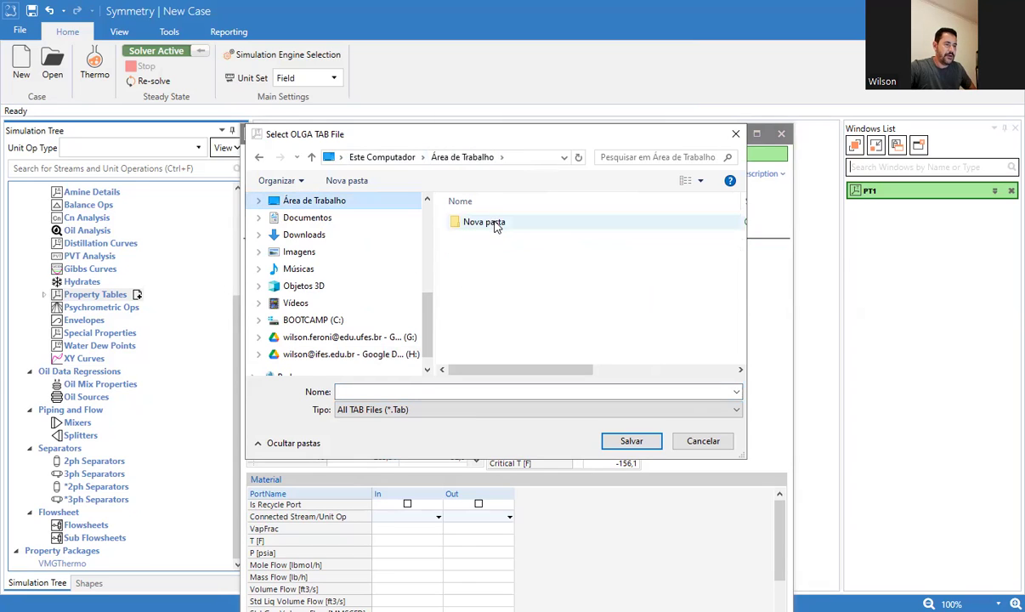
left_click(352, 184)
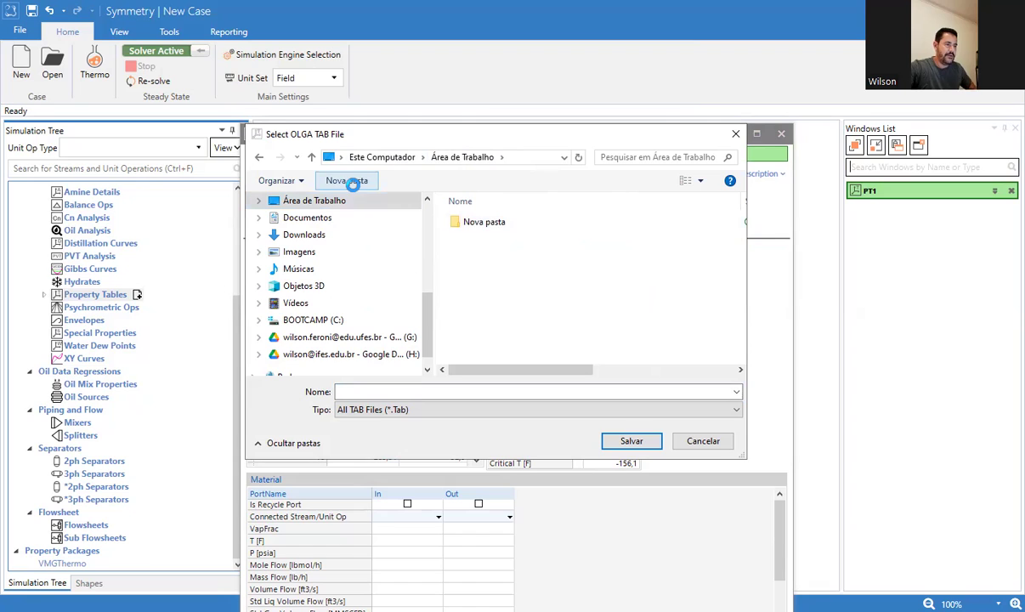
type("Simulacao")
key("Return")
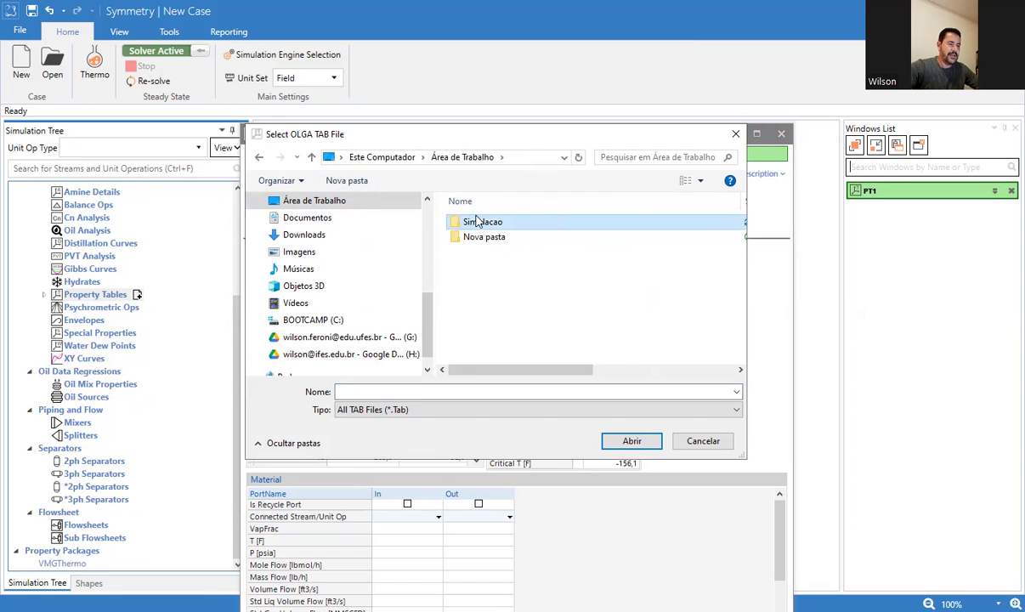
double_click(478, 221)
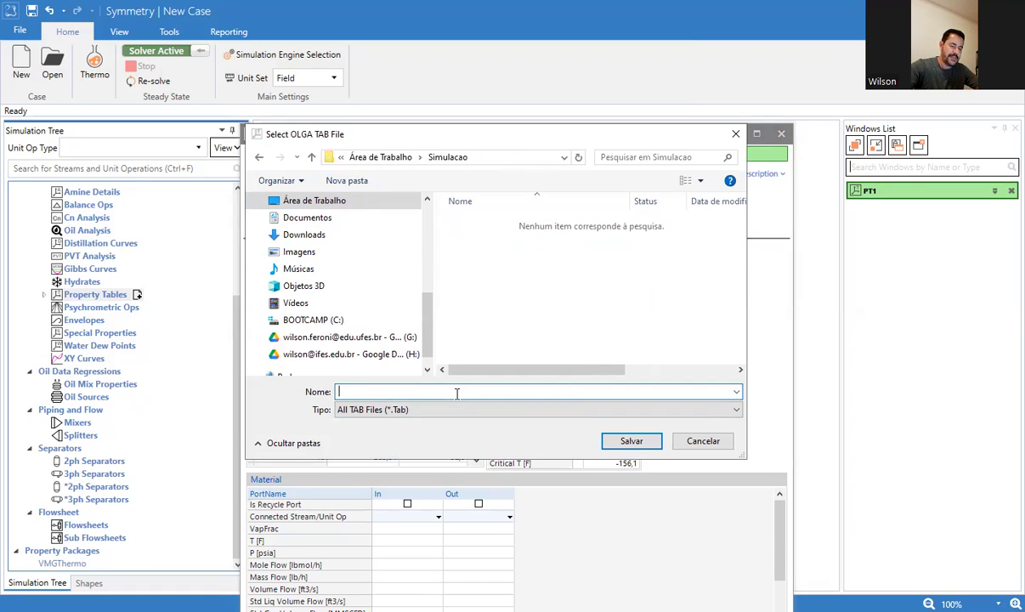
- Save the exported OLGA TAB file as 10H2_90CH4 in the Simulacao folder
type("10h2")
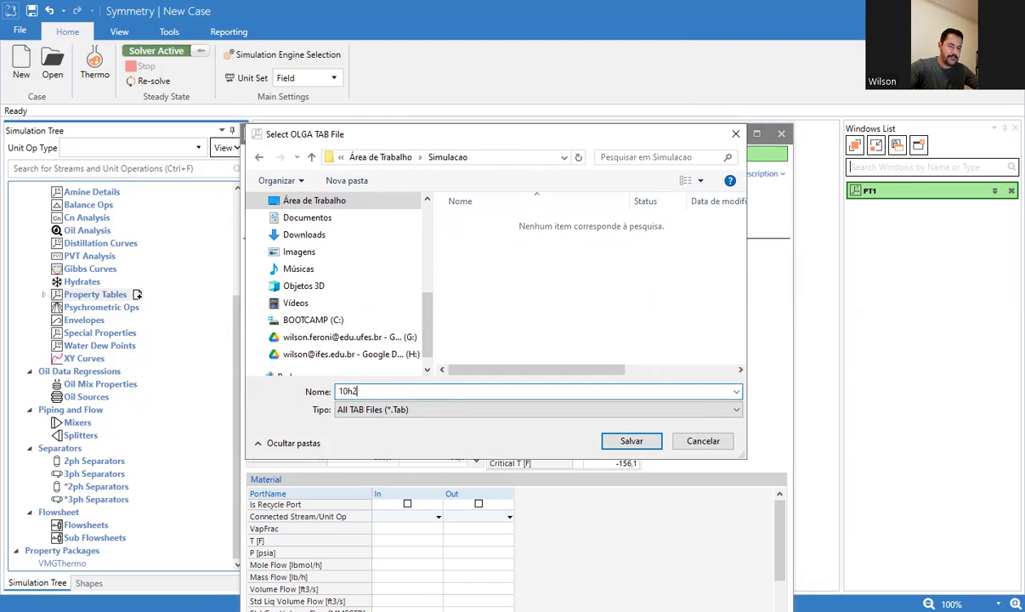
type("_90CH4")
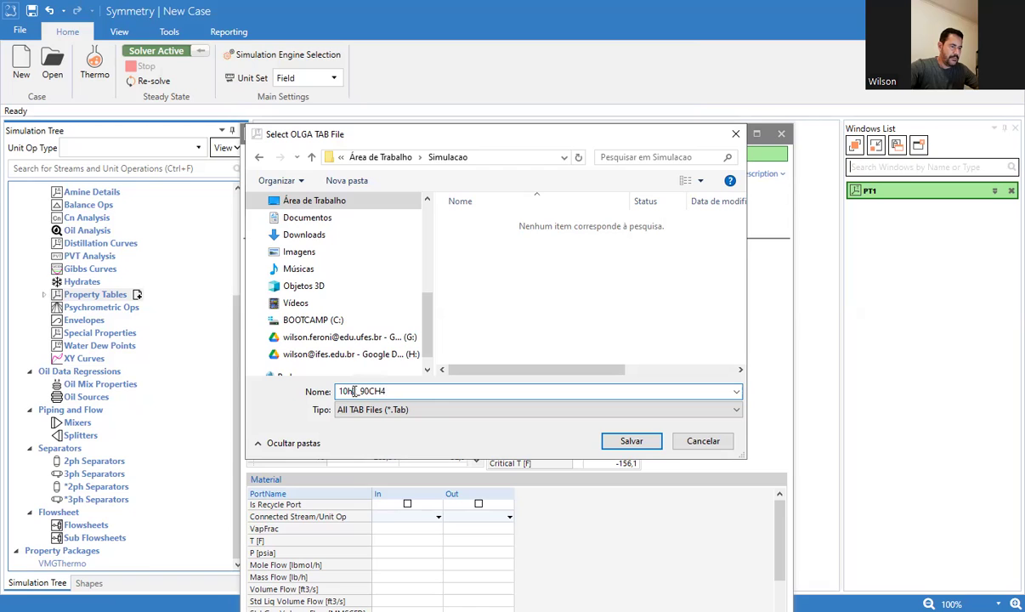
left_click_drag(349, 391, 358, 391)
type("H2")
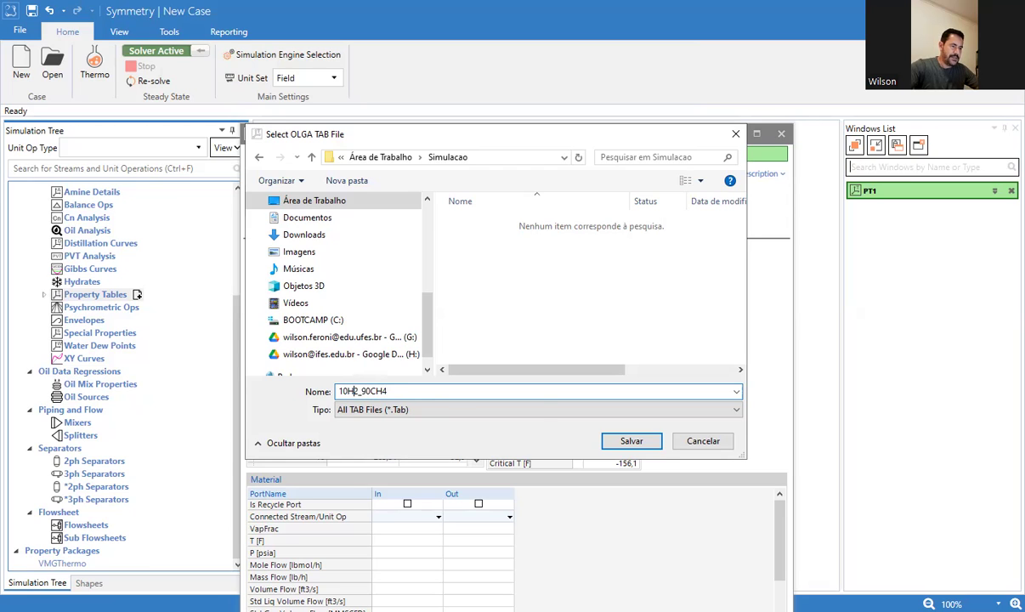
left_click(629, 442)
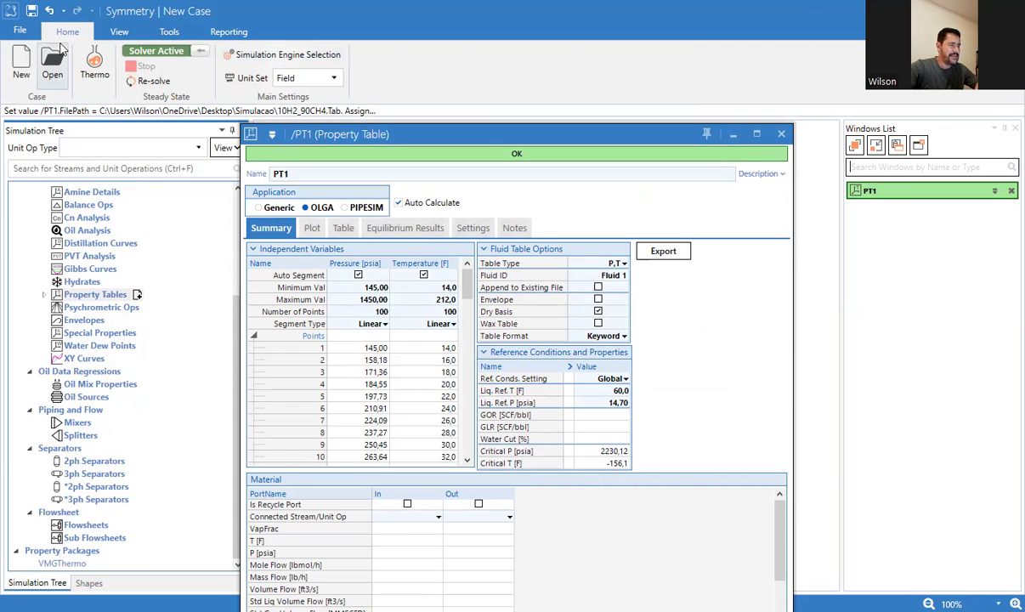
- Save the simulation case as SymmetryH2_CH4 in the desktop's Simulacao folder
left_click(32, 11)
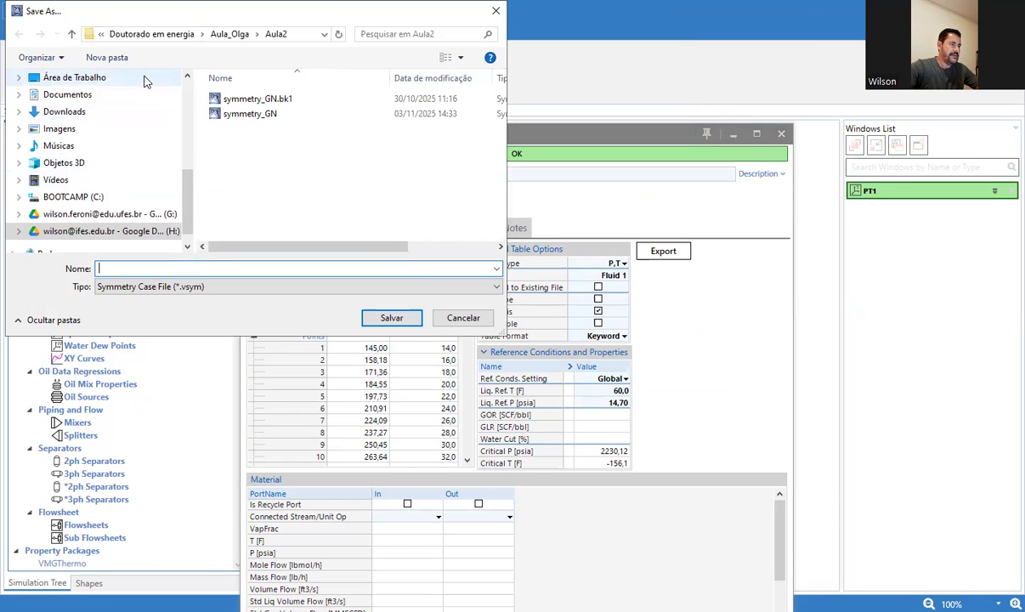
left_click(144, 79)
double_click(240, 99)
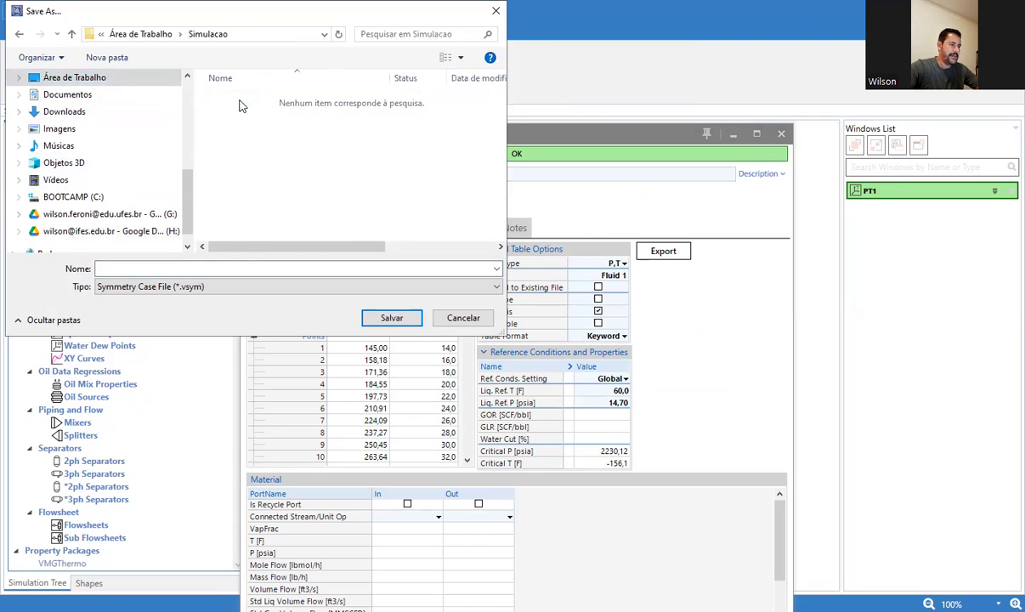
left_click(241, 267)
type("S")
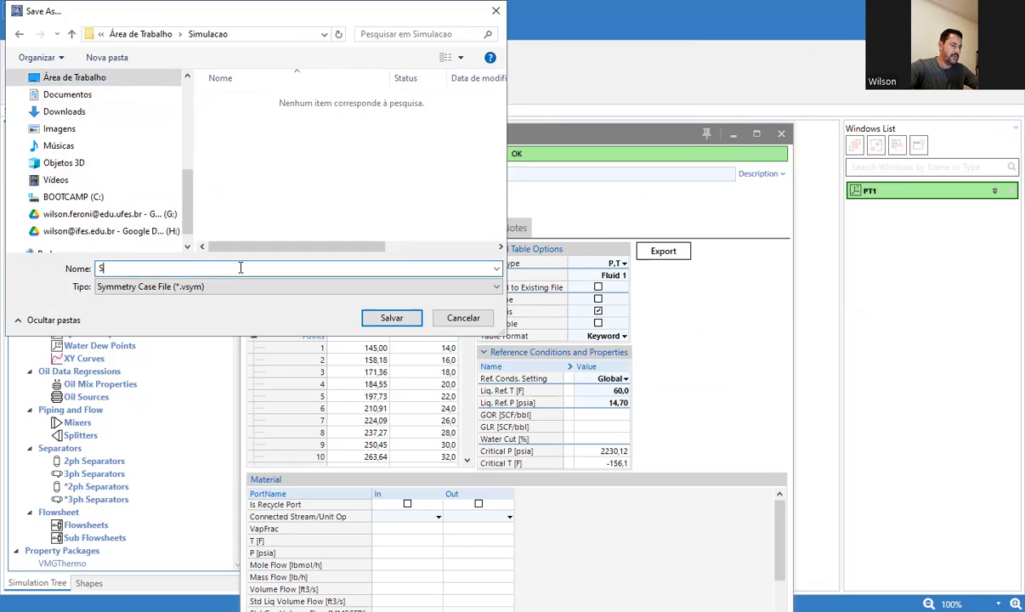
type("ymmetry ")
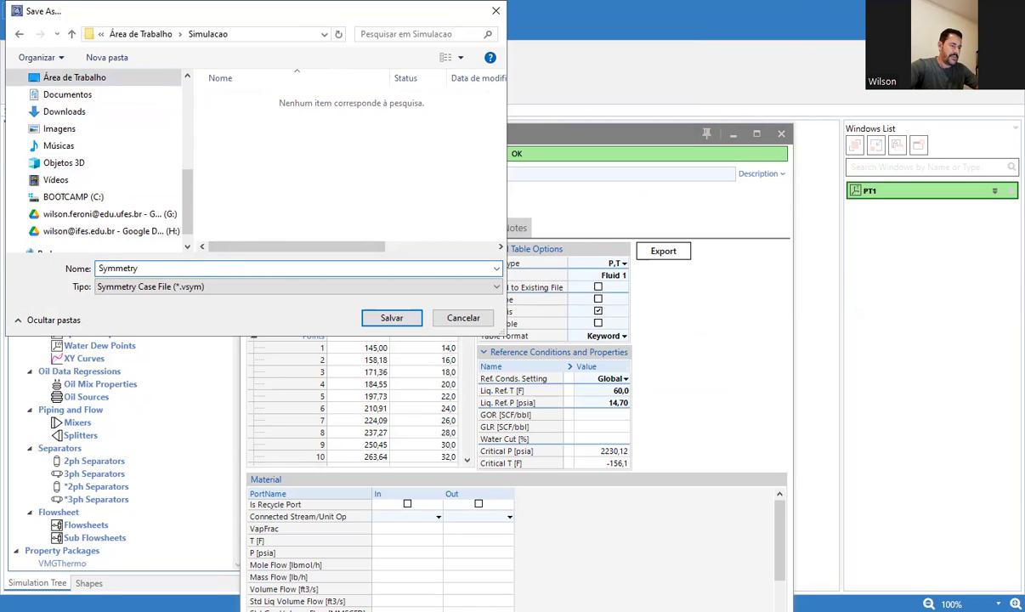
type("H2_CH4")
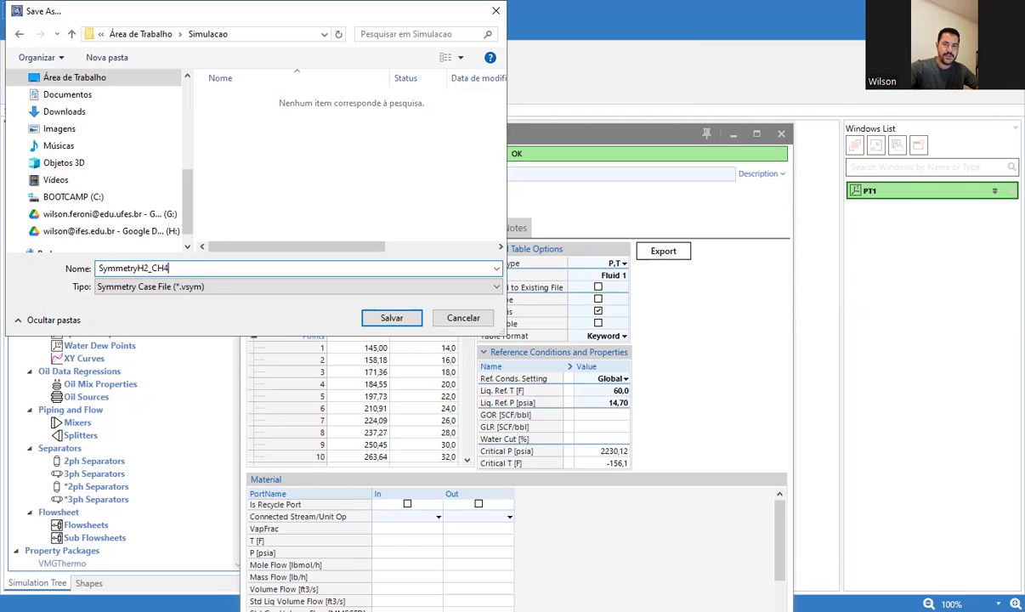
key("Return")
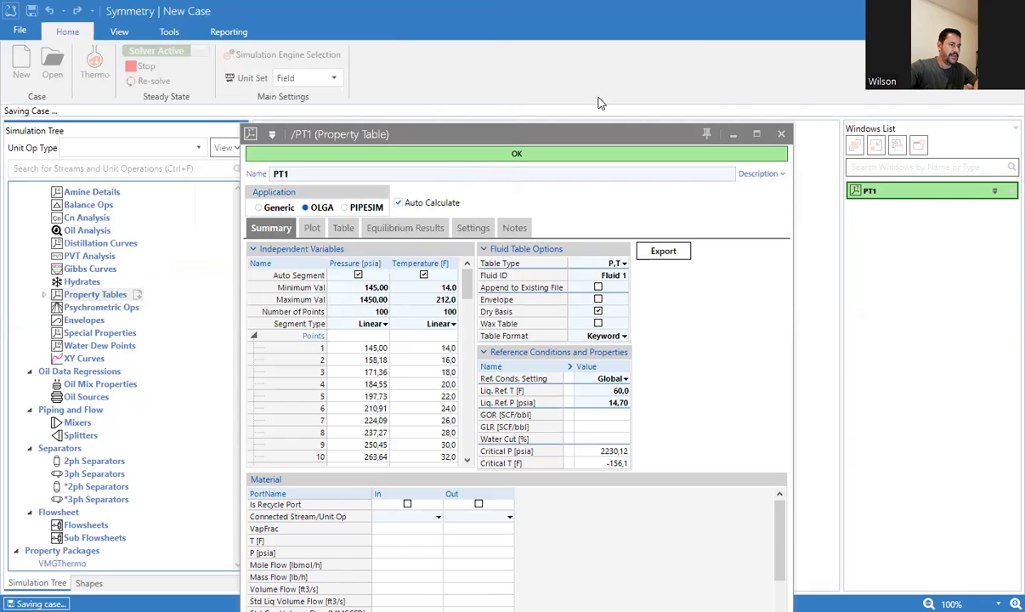
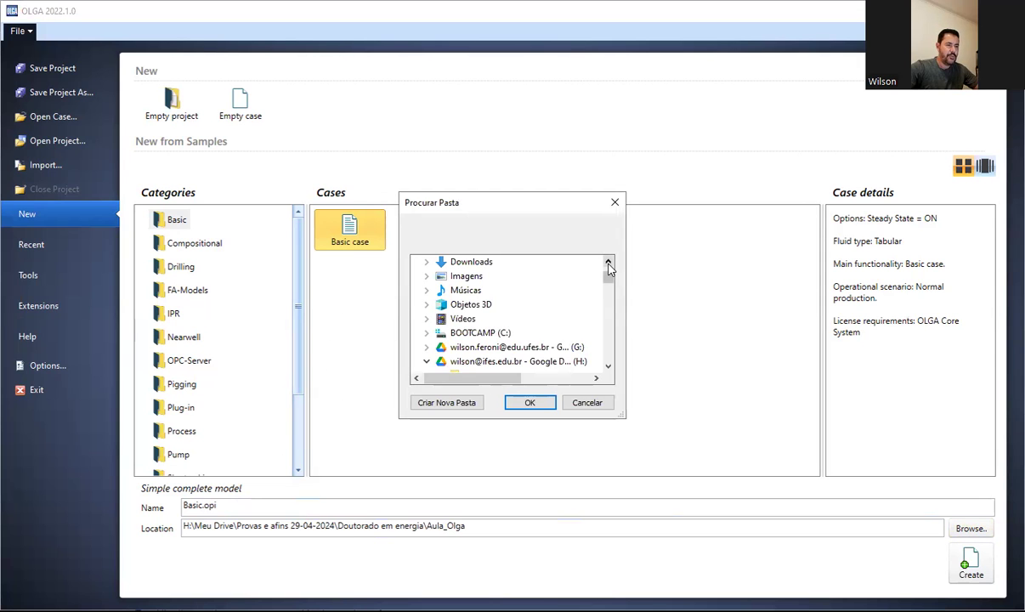
- In OLGA, set the new Basic case's location to the Simulacao folder on the desktop
left_click(609, 262)
left_click(609, 262)
left_click(609, 262)
left_click(608, 262)
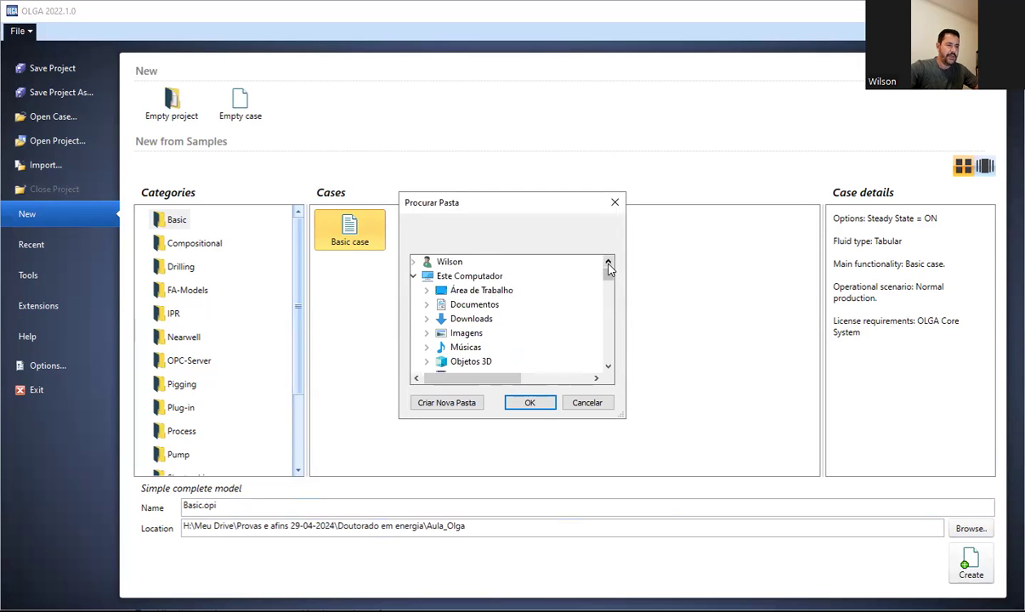
left_click(517, 293)
left_click(491, 321)
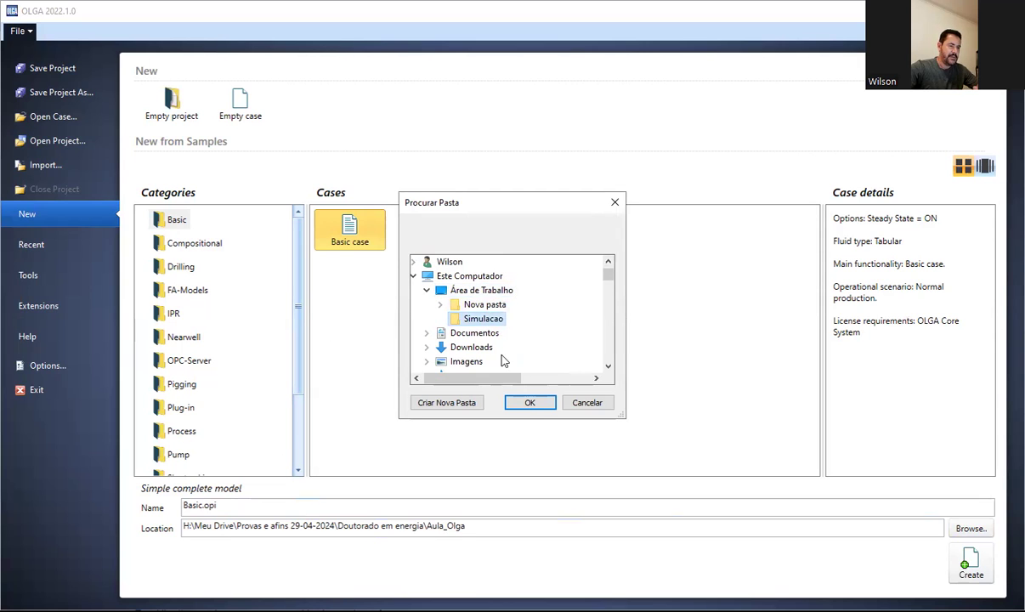
left_click(529, 404)
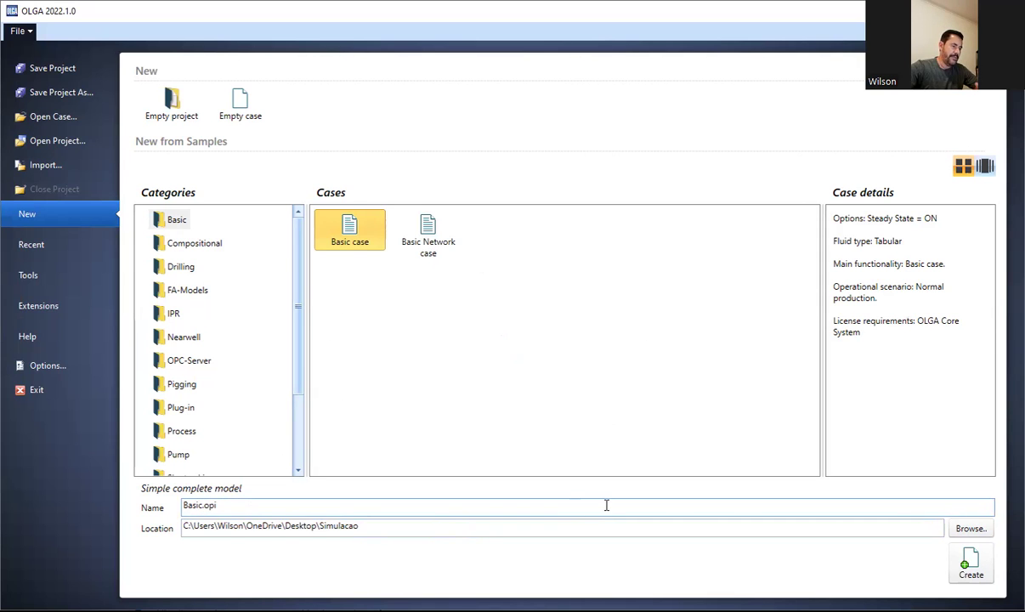
- Create the Basic case and delete the OUTLET node at the end of its pipeline
left_click(978, 561)
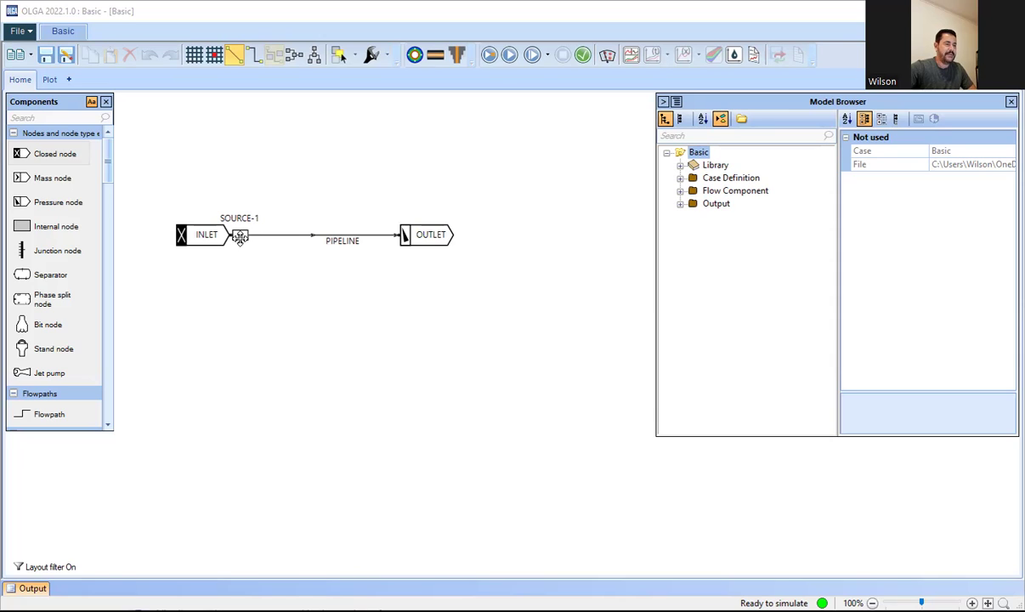
left_click(441, 239)
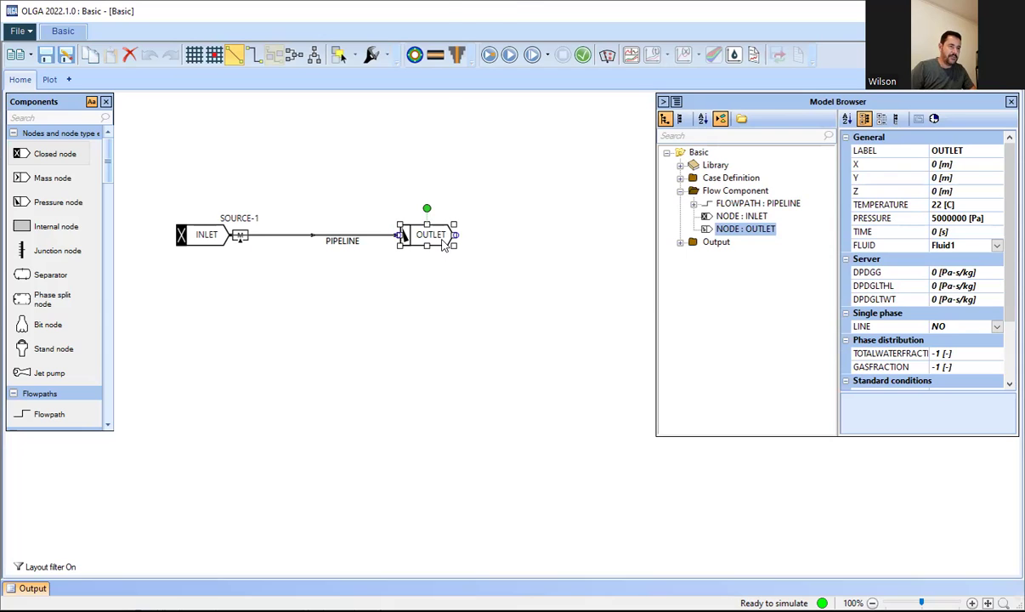
right_click(443, 244)
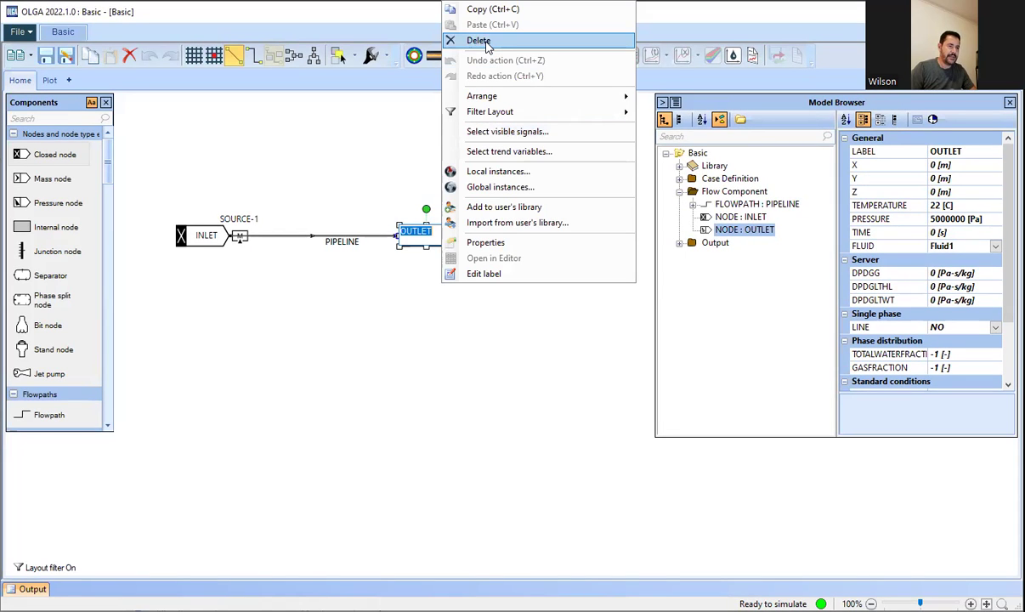
left_click(481, 41)
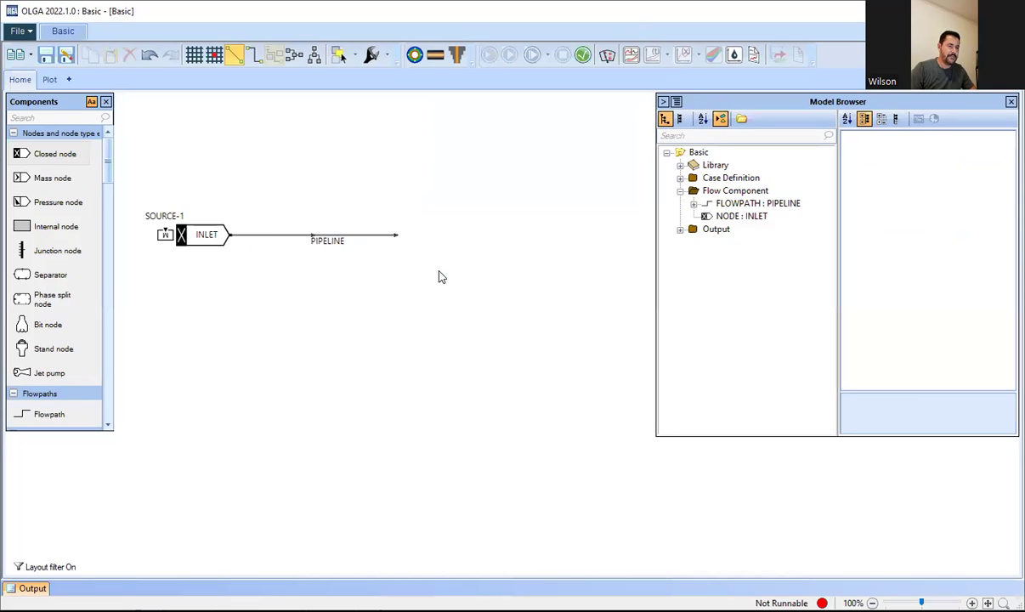
- Add an internal node at the pipeline's free end and connect the pipeline to it
left_click(394, 240)
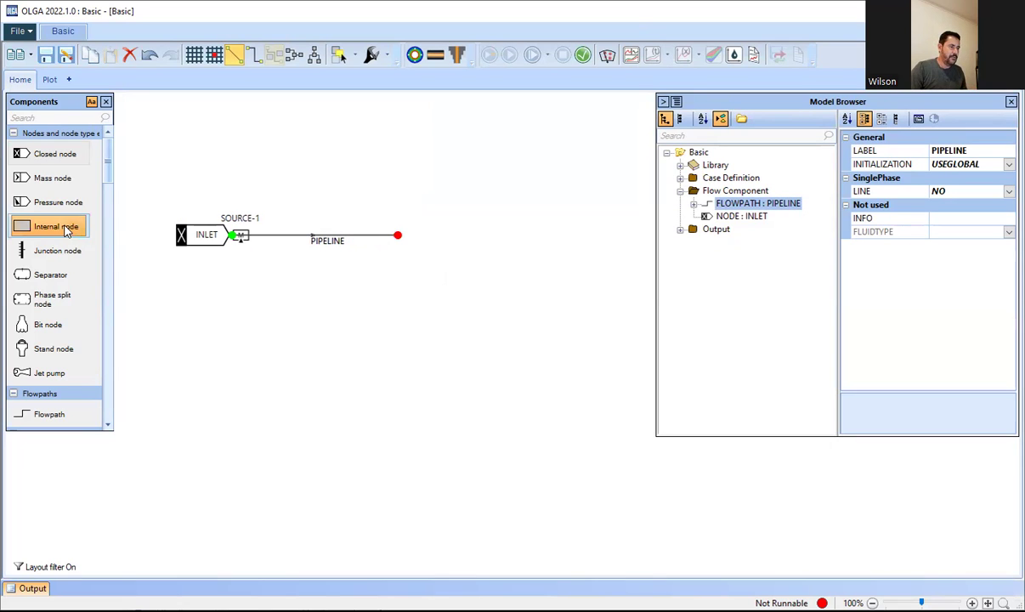
left_click_drag(56, 230, 400, 236)
left_click(435, 240)
left_click(374, 234)
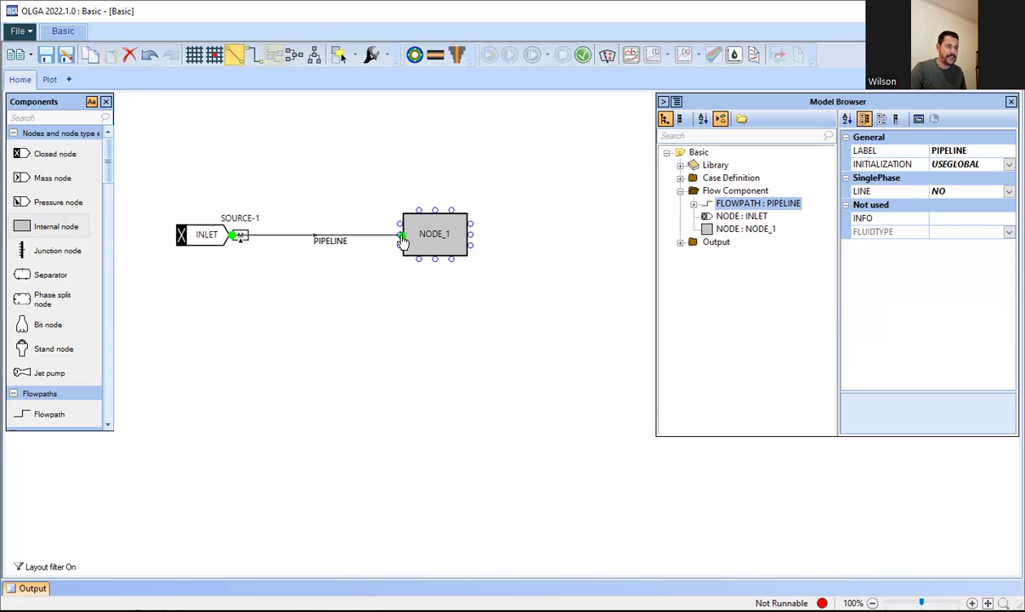
left_click_drag(402, 242, 382, 233)
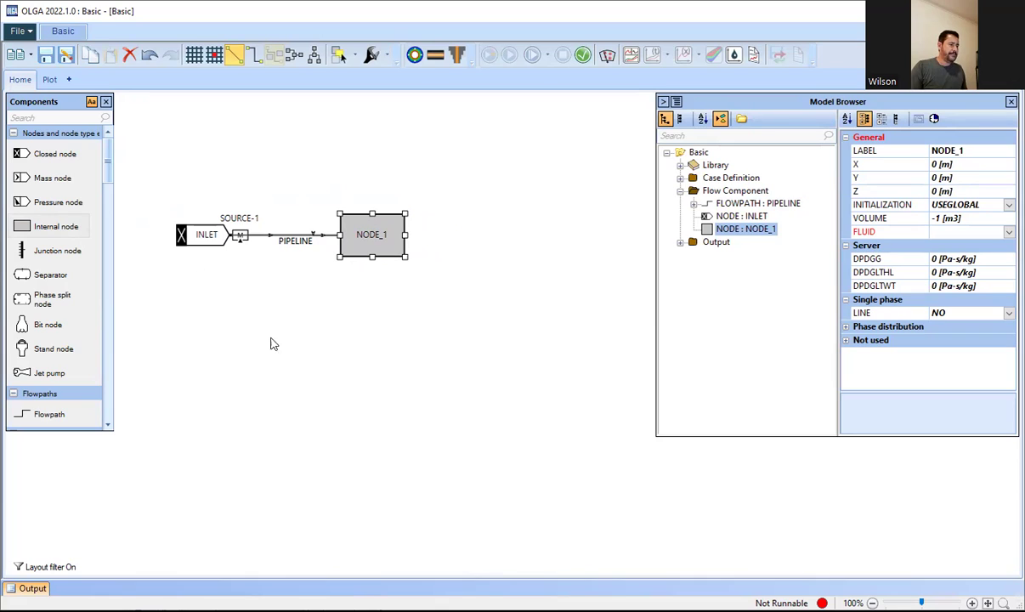
- Draw a vertical flowpath upward from the internal node and place a mass node labelled UTE near its free end
mouse_move(374, 213)
left_click_drag(374, 213, 370, 154)
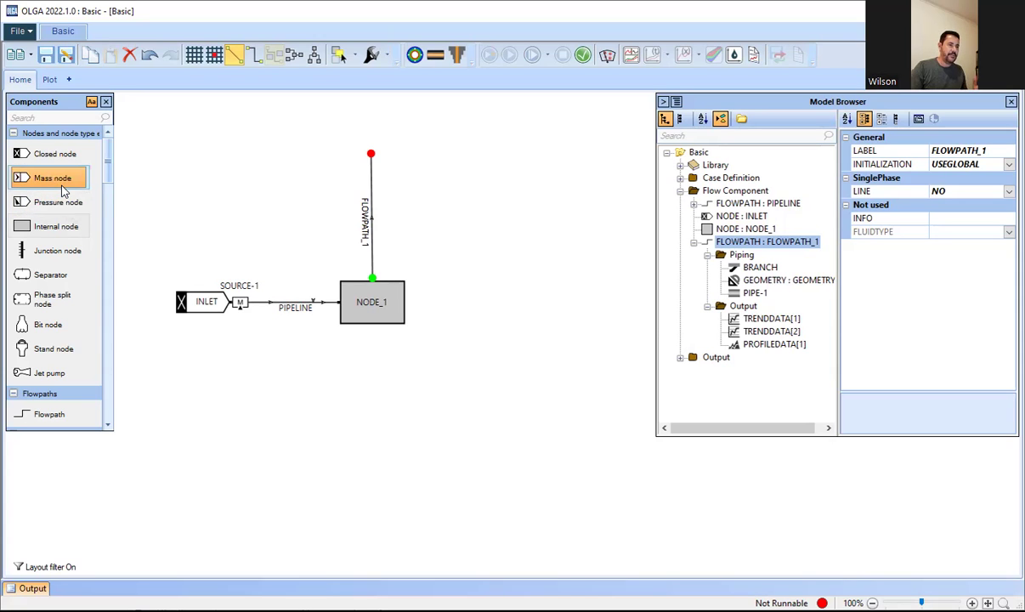
left_click_drag(63, 192, 413, 160)
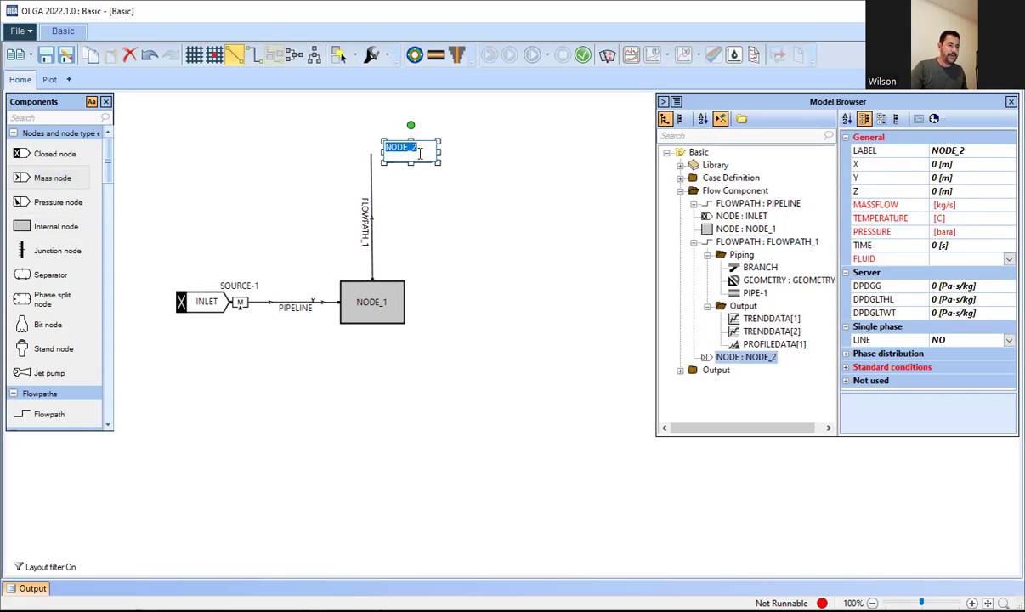
type("UT")
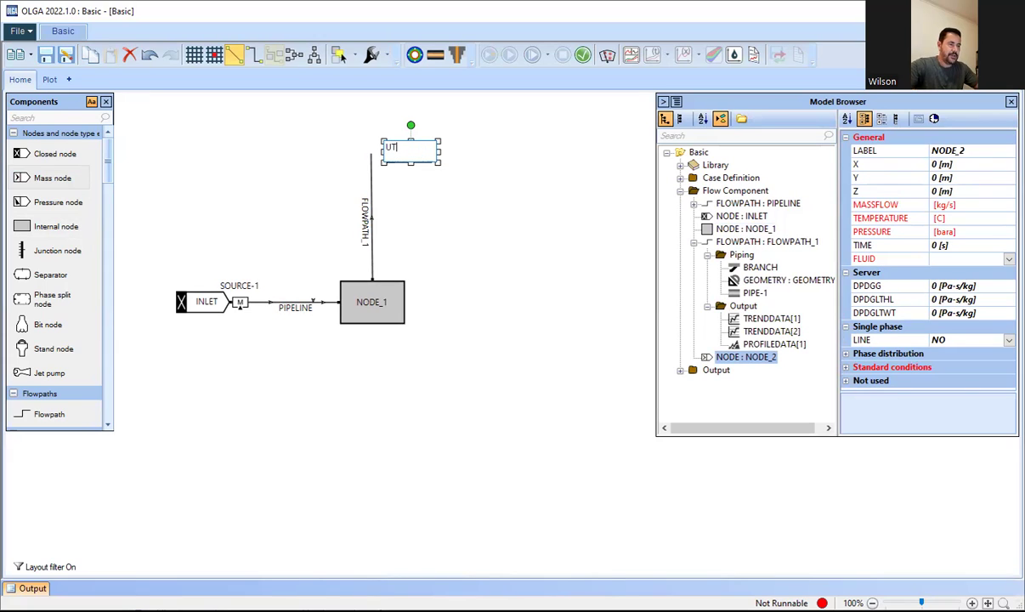
type("E")
key("Return")
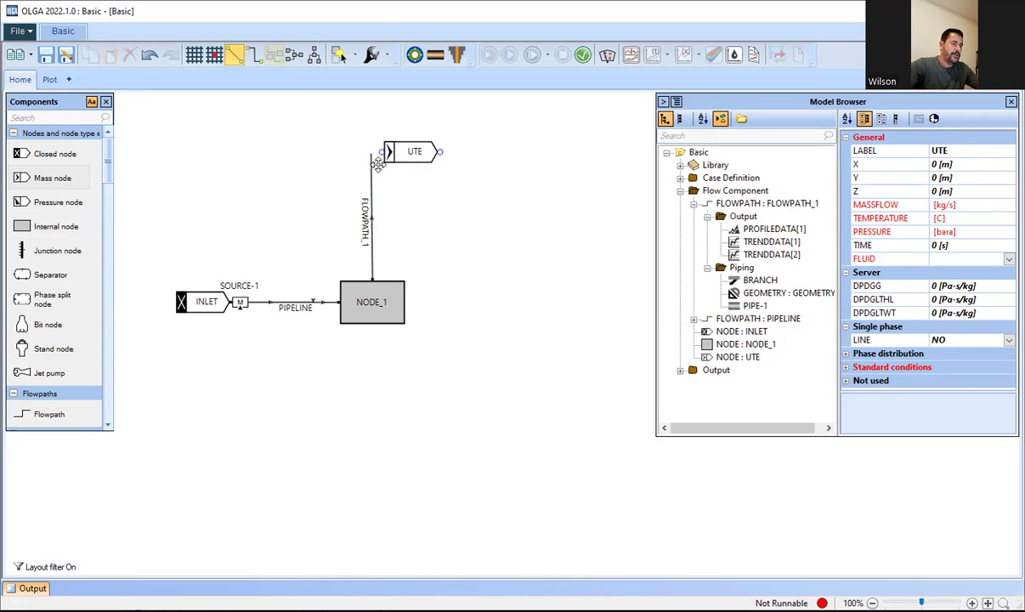
- Connect the vertical flowpath's free end to the UTE node and align the node above the internal node
left_click(370, 163)
left_click_drag(371, 153, 409, 174)
left_click(414, 152)
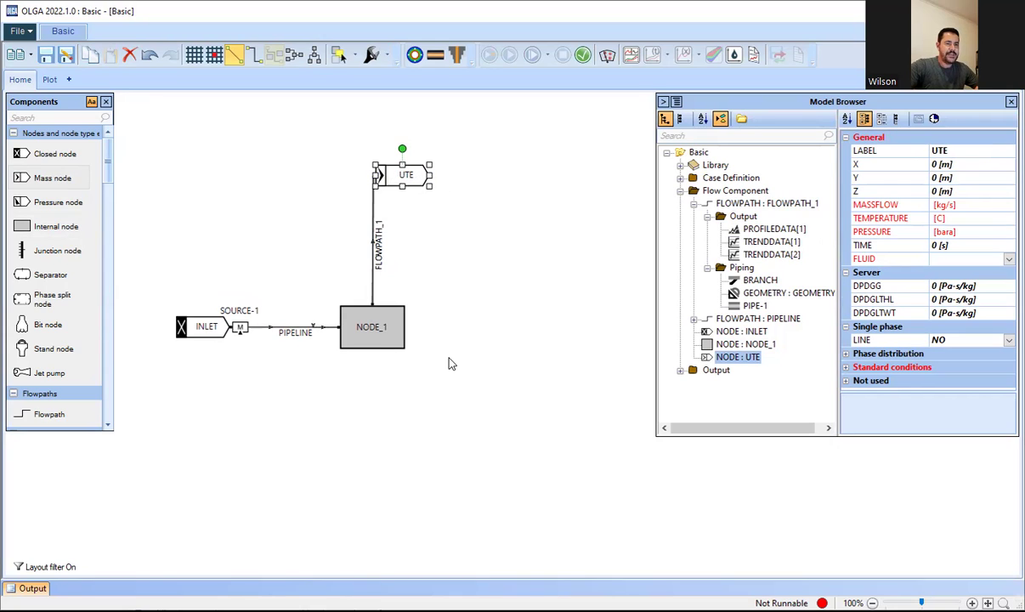
- Draw a horizontal flowpath from the internal node's outlet side and connect it to a new pressure node
mouse_move(395, 318)
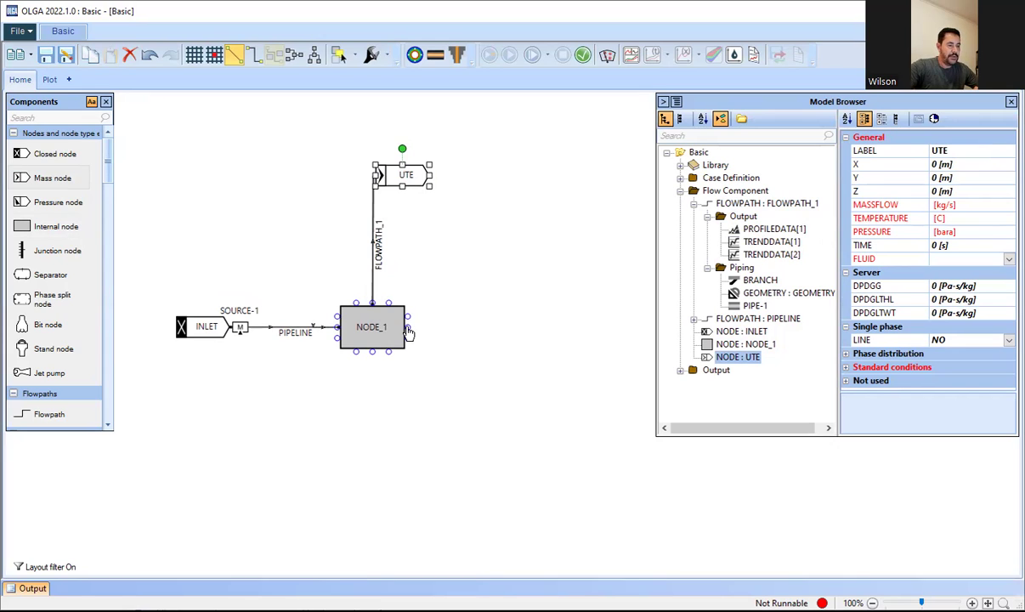
left_click_drag(408, 334, 568, 327)
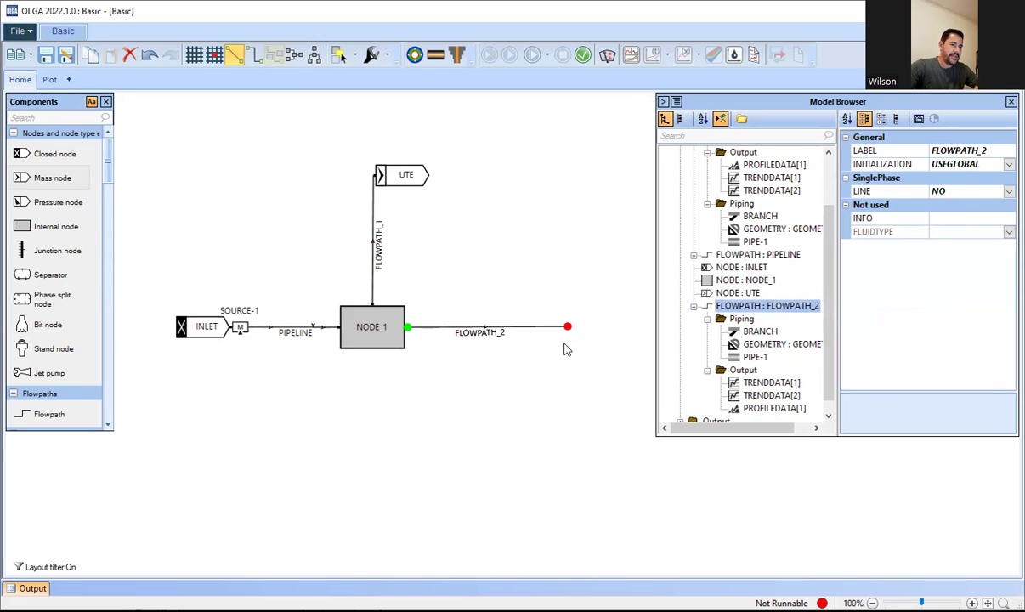
left_click_drag(56, 209, 604, 333)
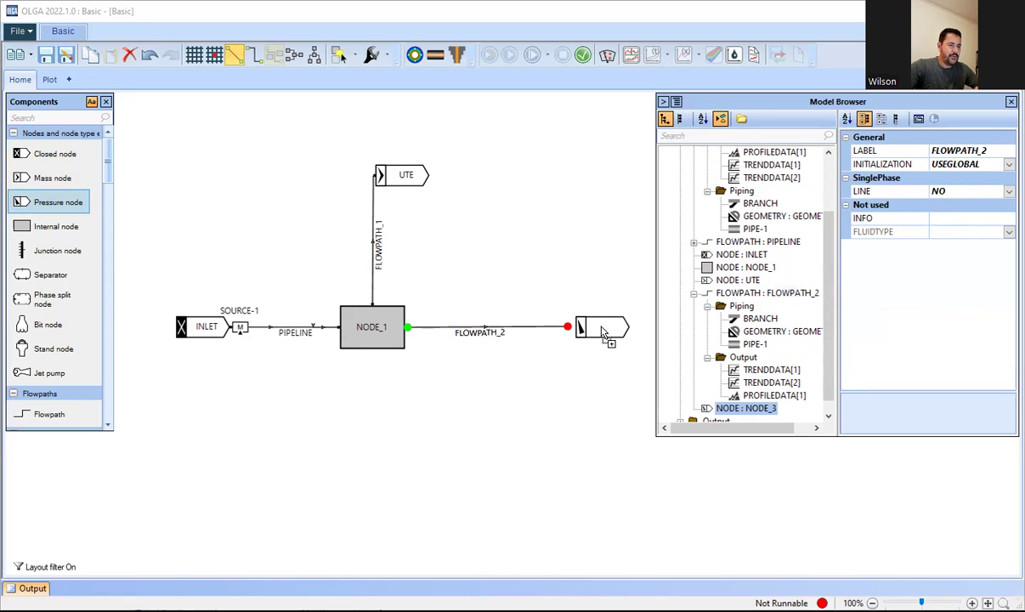
left_click(512, 327)
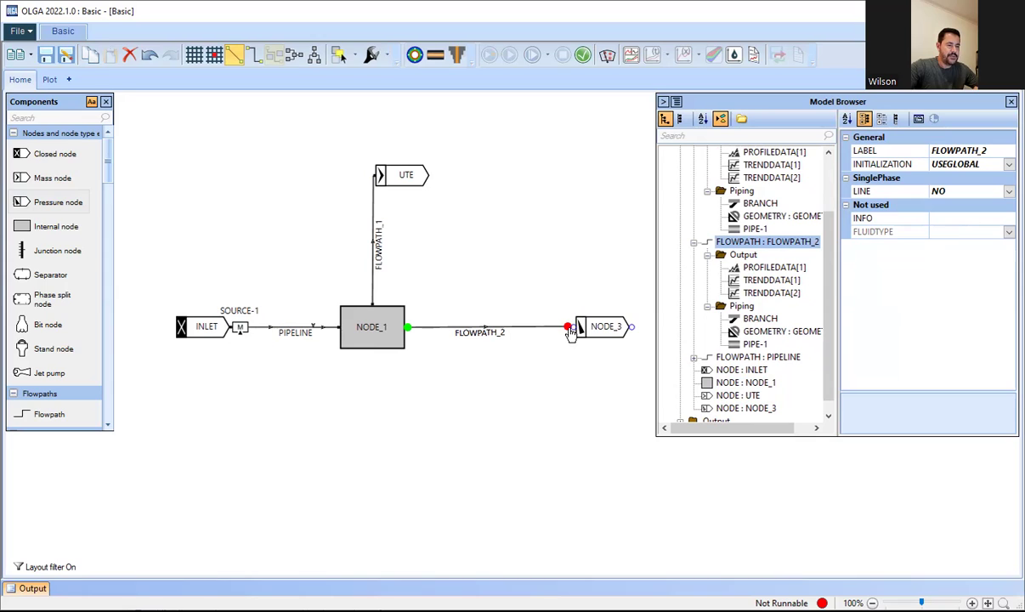
left_click_drag(568, 327, 573, 327)
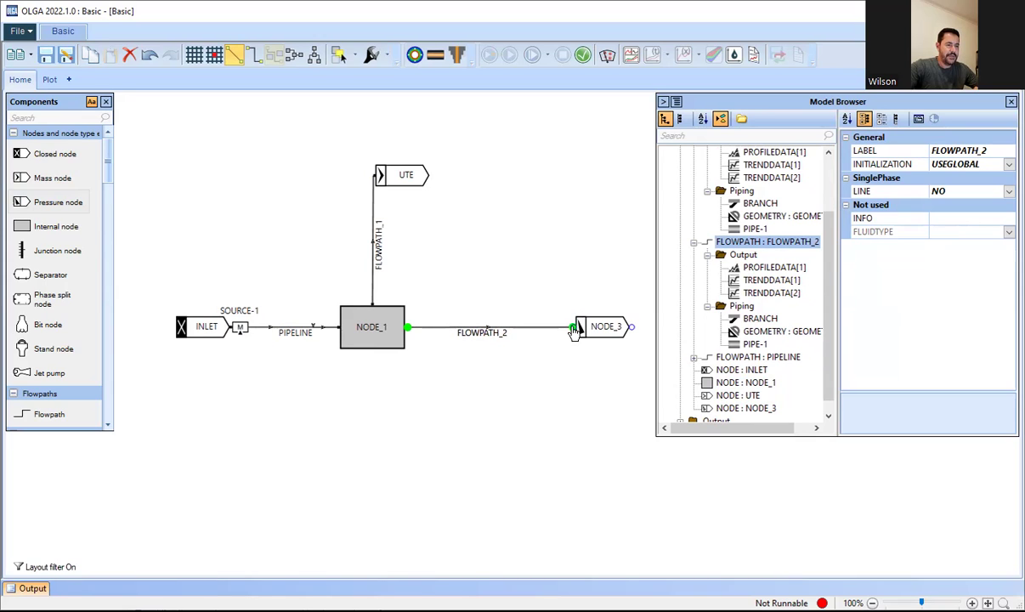
left_click_drag(602, 327, 574, 329)
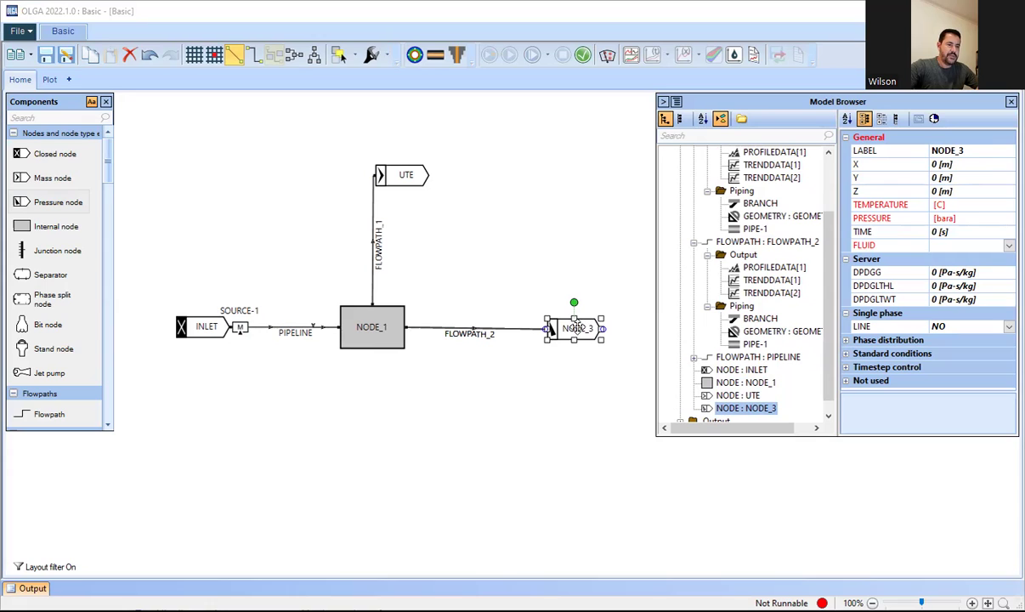
- Rename the new pressure node at the end of the horizontal flowpath as Saida
double_click(597, 331)
type("Sai")
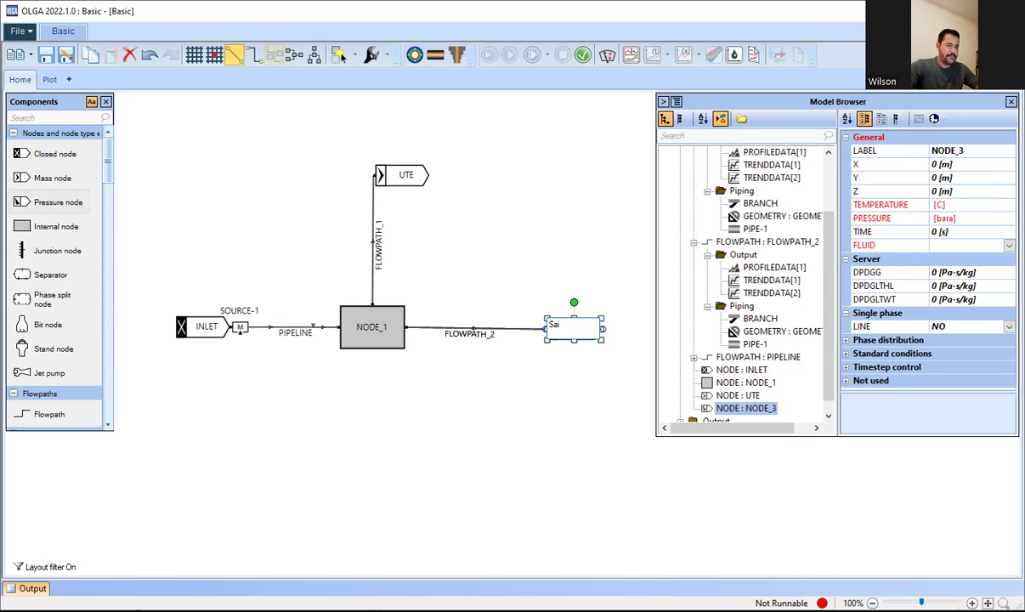
type("da")
key("Return")
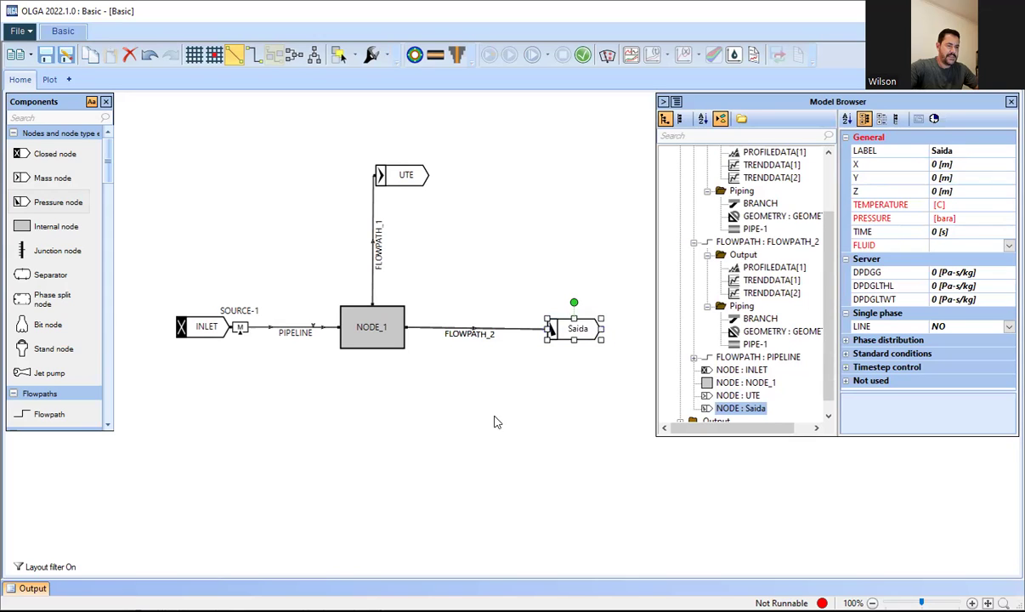
left_click(241, 308)
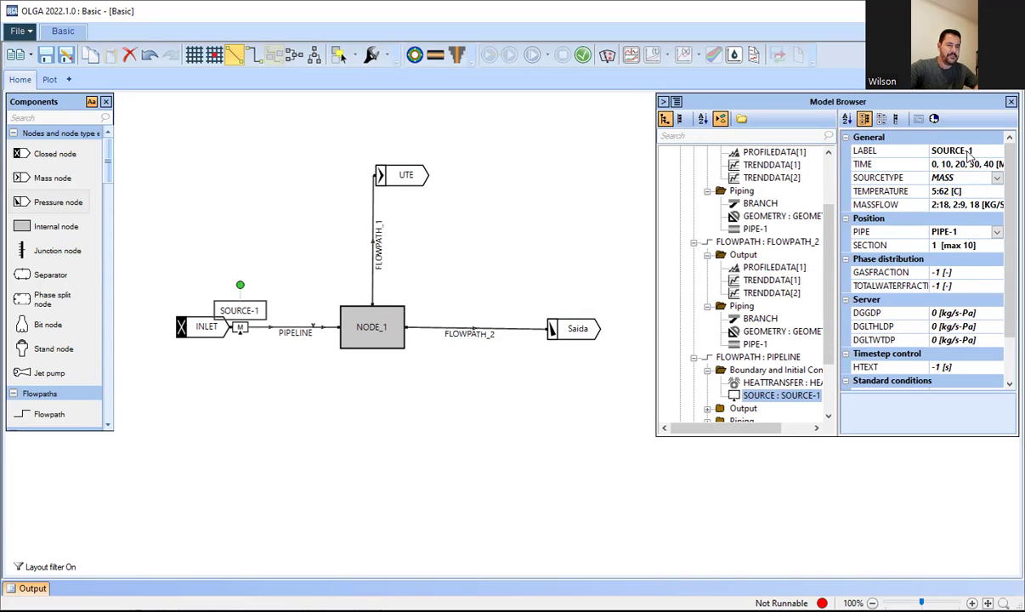
left_click(403, 463)
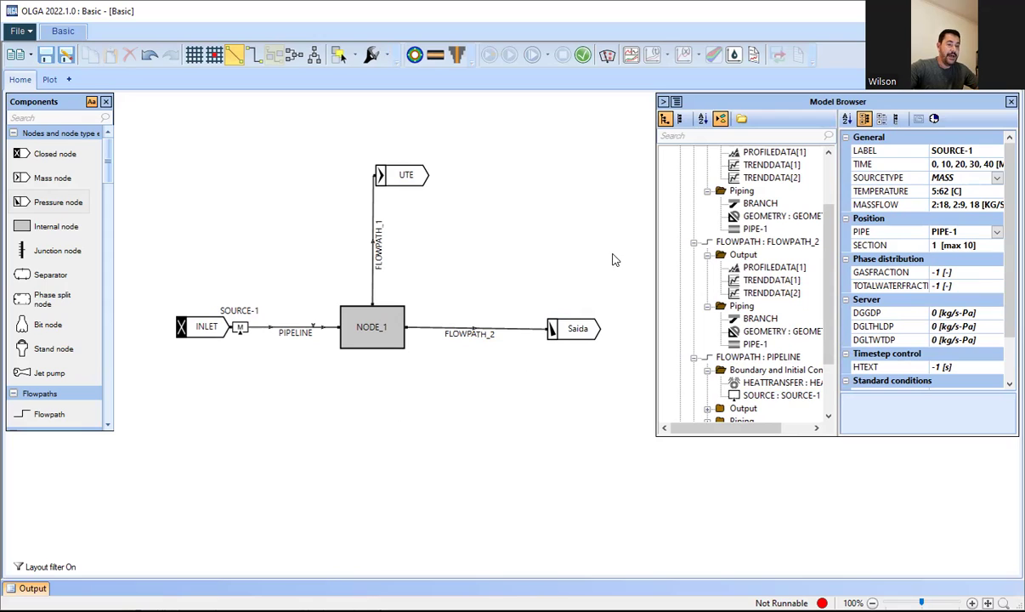
- Open the PVTFILE list in the case definition's file settings and remove 3phase.tab
scroll(714, 213, "up", 3)
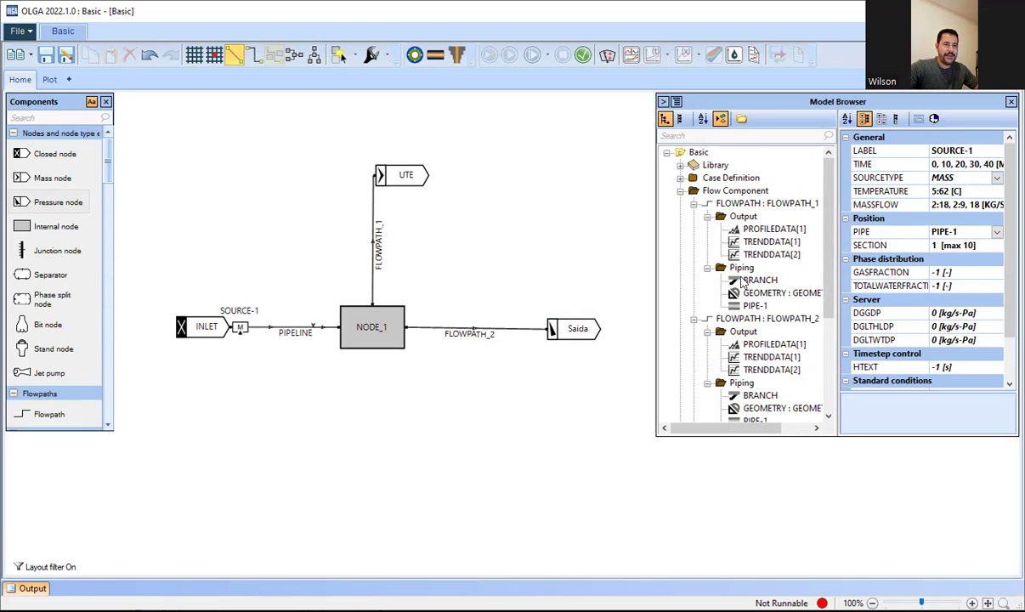
left_click(679, 179)
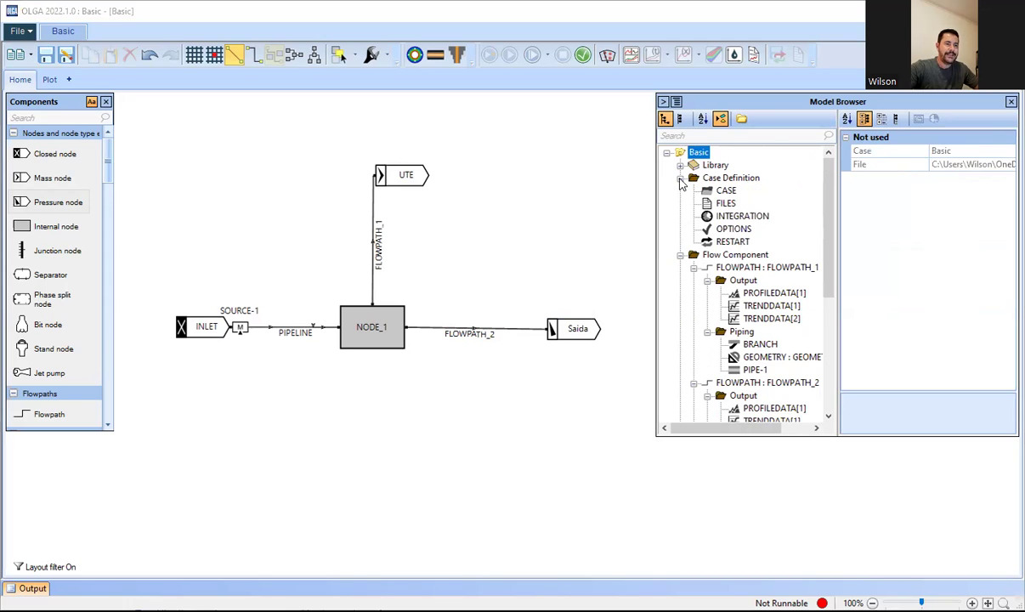
left_click(724, 204)
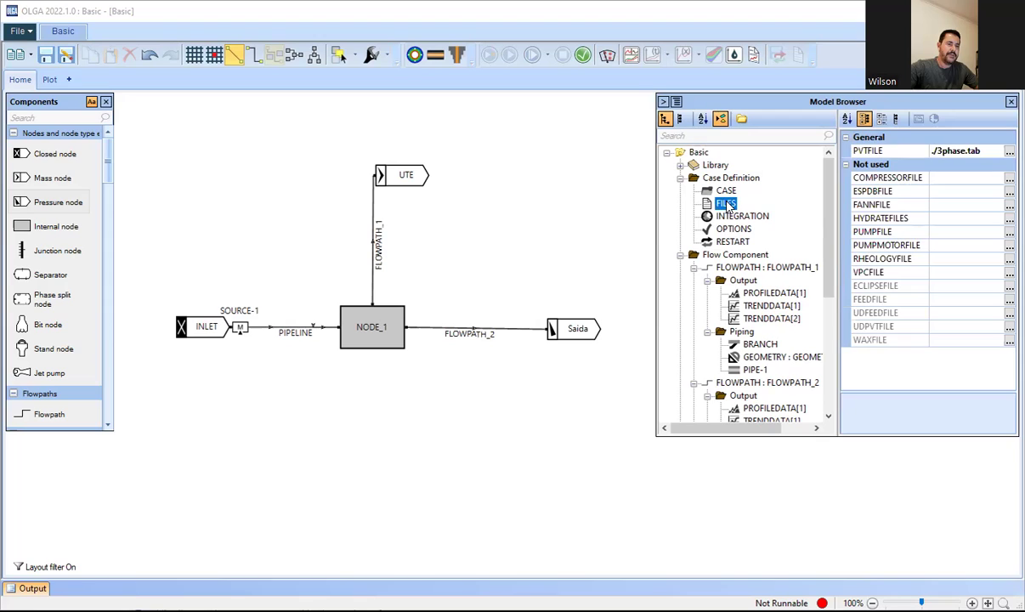
left_click(1009, 150)
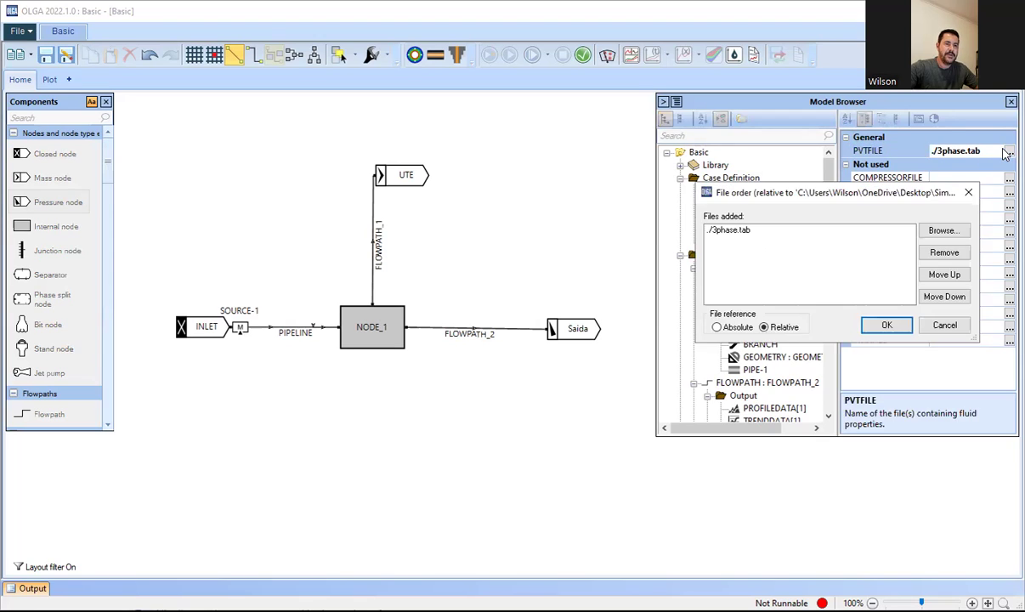
left_click(744, 231)
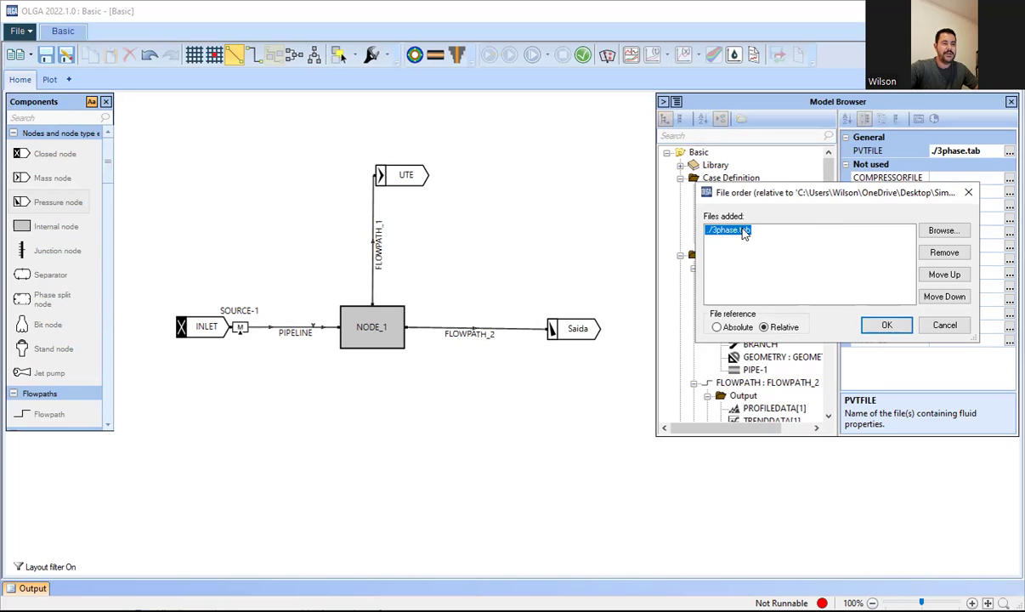
left_click(945, 253)
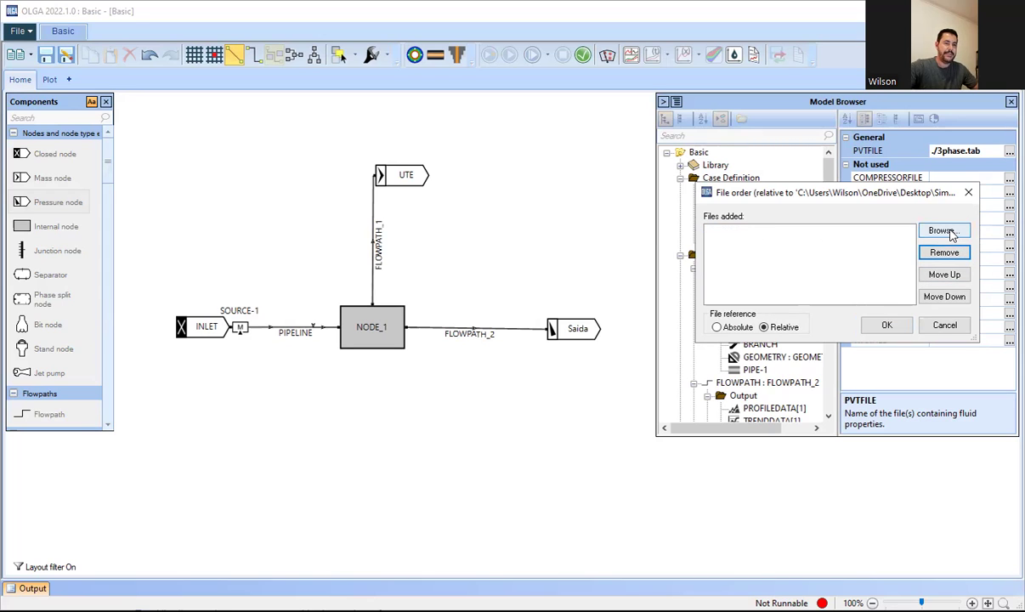
- Add 10H2_90CH4.Tab from the desktop's Simulacao folder as the case's PVT file
left_click(944, 231)
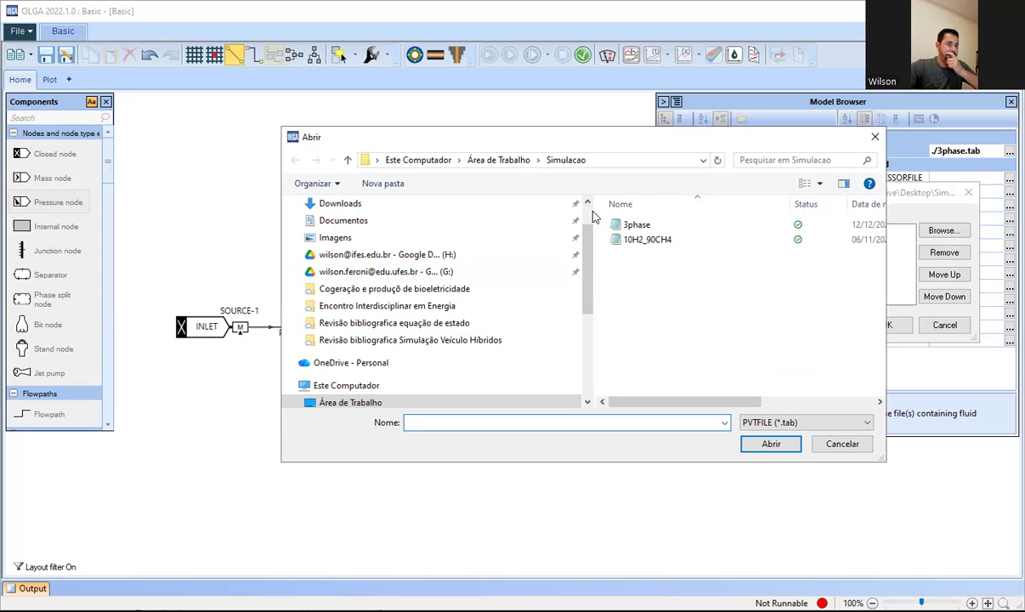
scroll(586, 217, "up", 2)
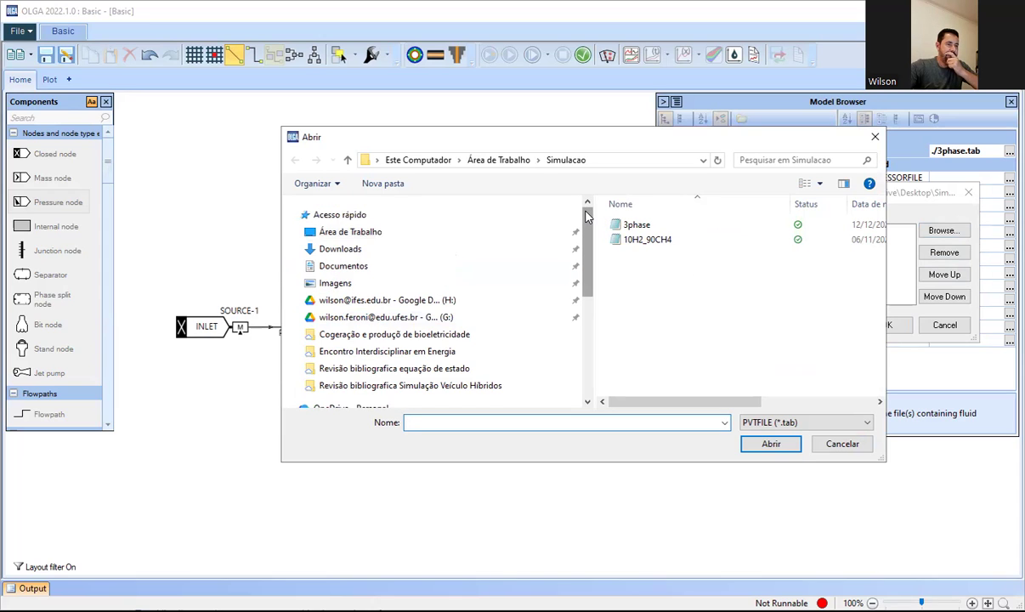
left_click(429, 232)
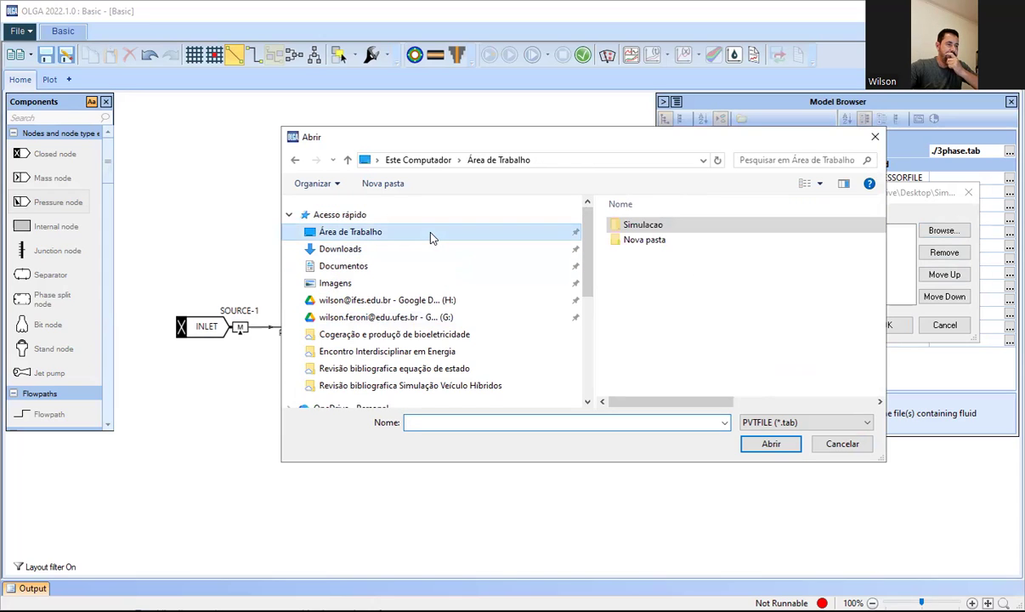
double_click(637, 227)
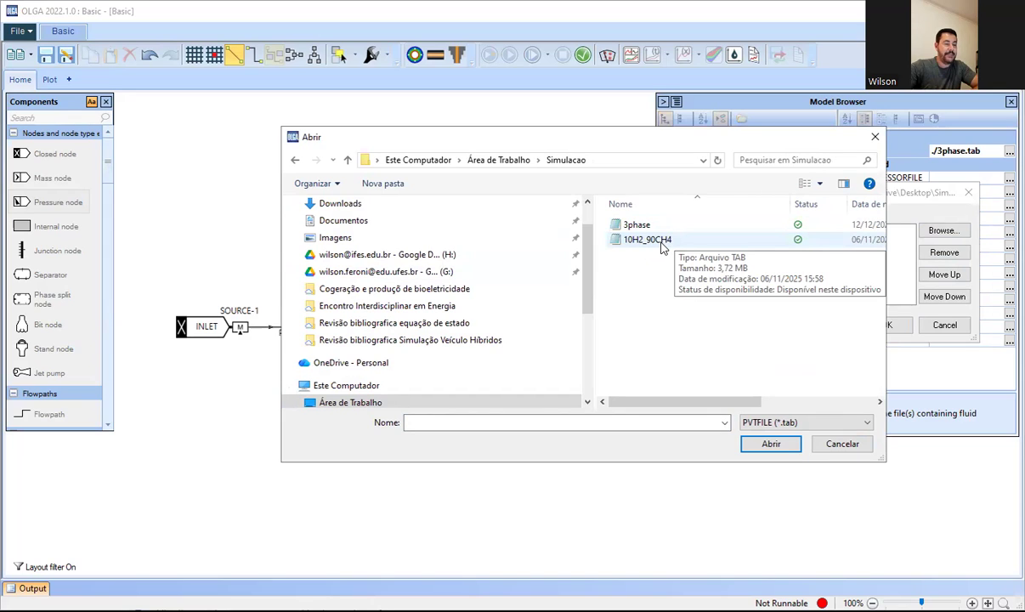
left_click(662, 244)
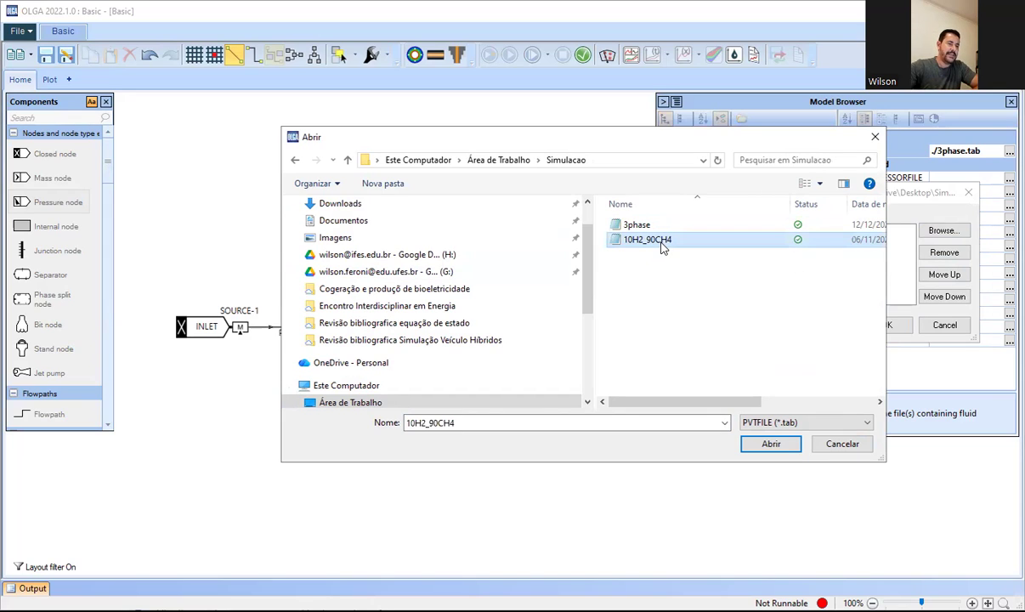
left_click(769, 445)
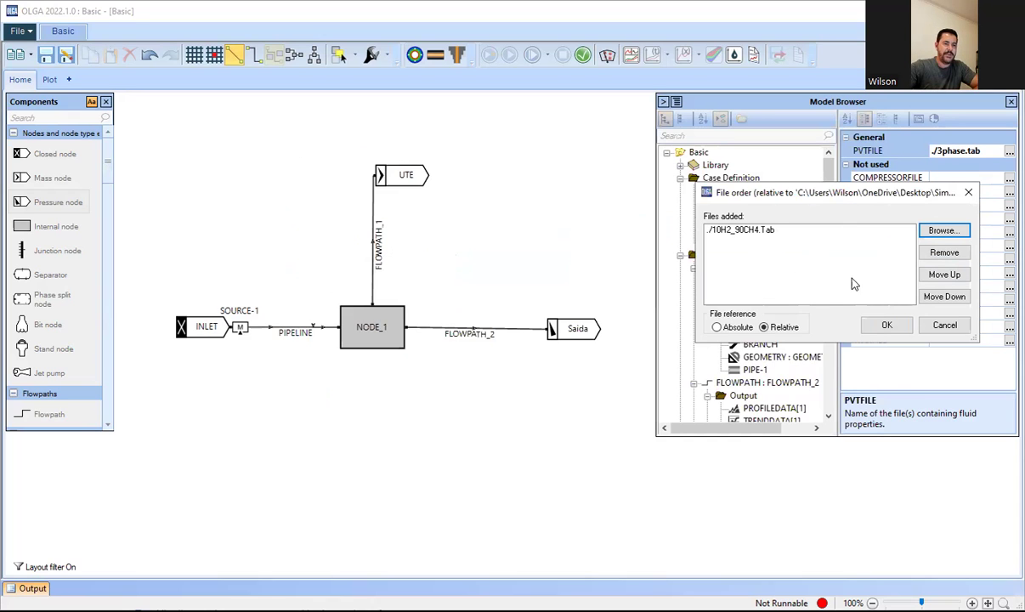
left_click(884, 327)
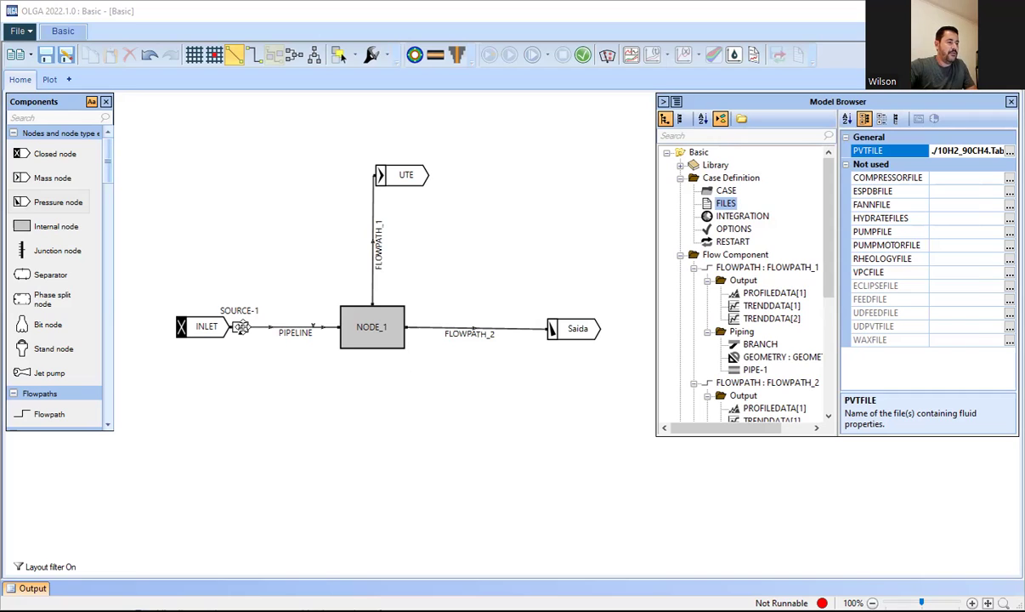
- Reduce the TIME series of SOURCE-1 at the pipeline inlet to the single point 0
left_click(240, 327)
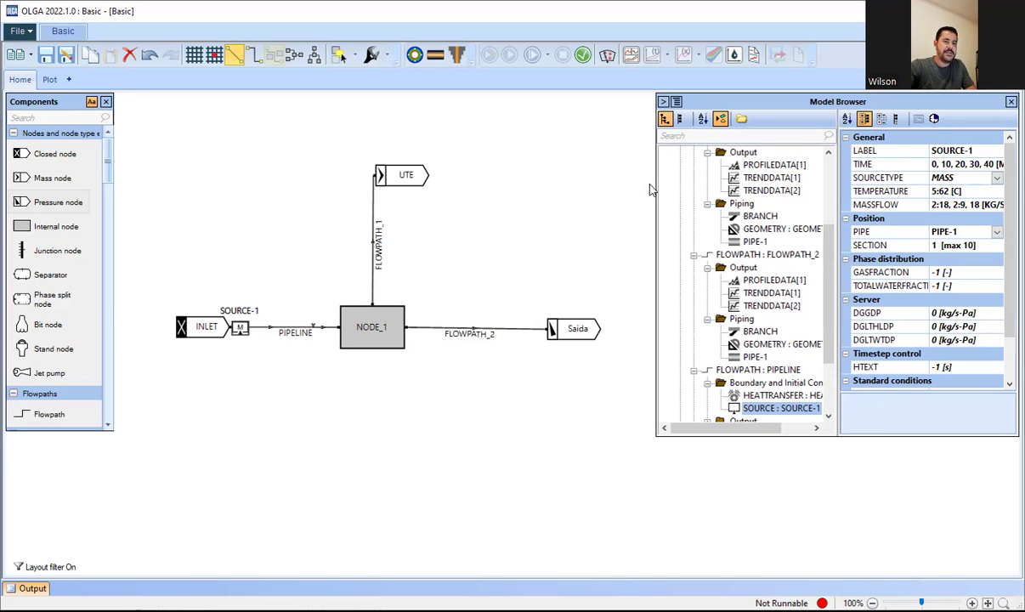
double_click(980, 166)
left_click(986, 166)
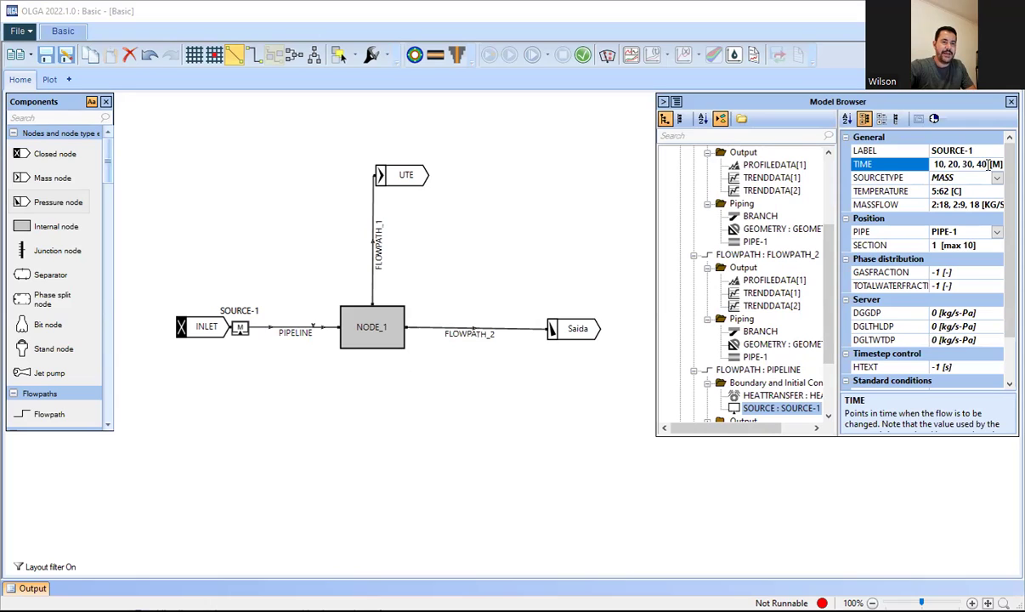
key("BackSpace")
key("BackSpace")
key("BackSpace")
key("BackSpace")
key("BackSpace")
key("BackSpace")
key("BackSpace")
key("BackSpace")
key("BackSpace")
key("BackSpace")
key("BackSpace")
key("BackSpace")
key("BackSpace")
key("BackSpace")
key("BackSpace")
key("BackSpace")
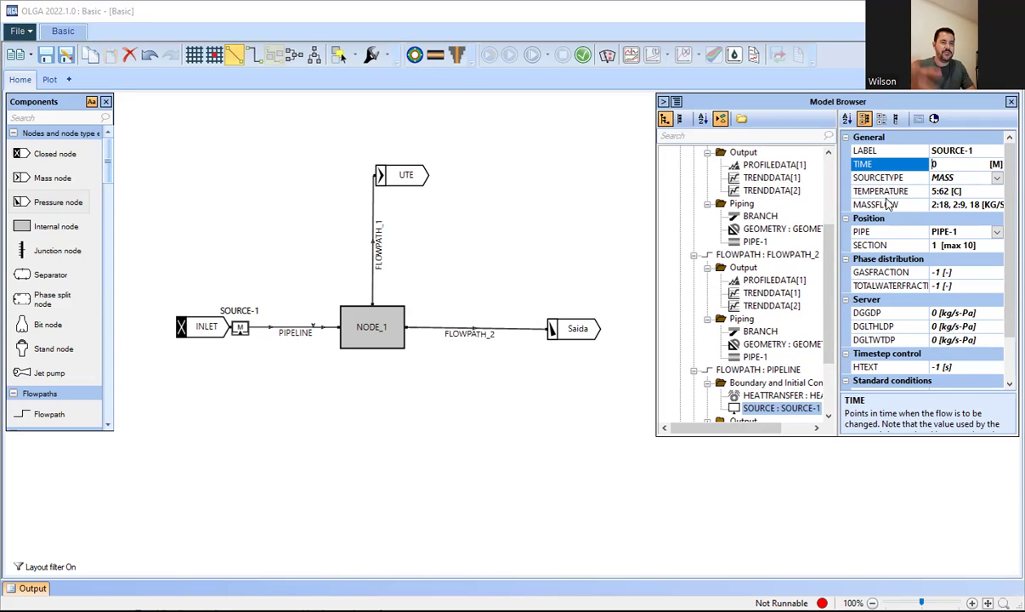
- Set SOURCE-1's temperature to 30 °C and its mass flow to 37 kg/s
left_click(948, 194)
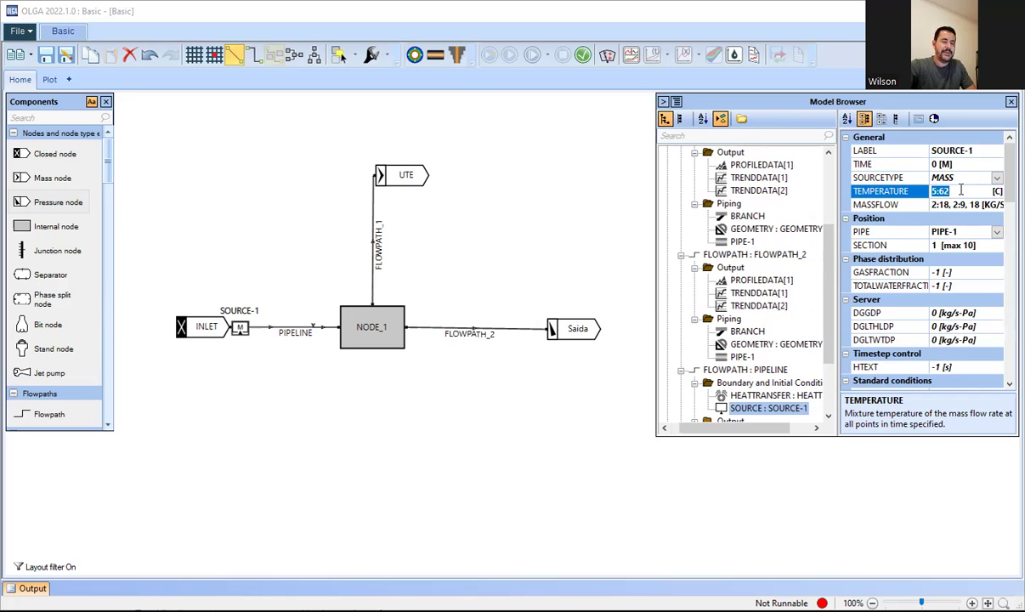
type("30")
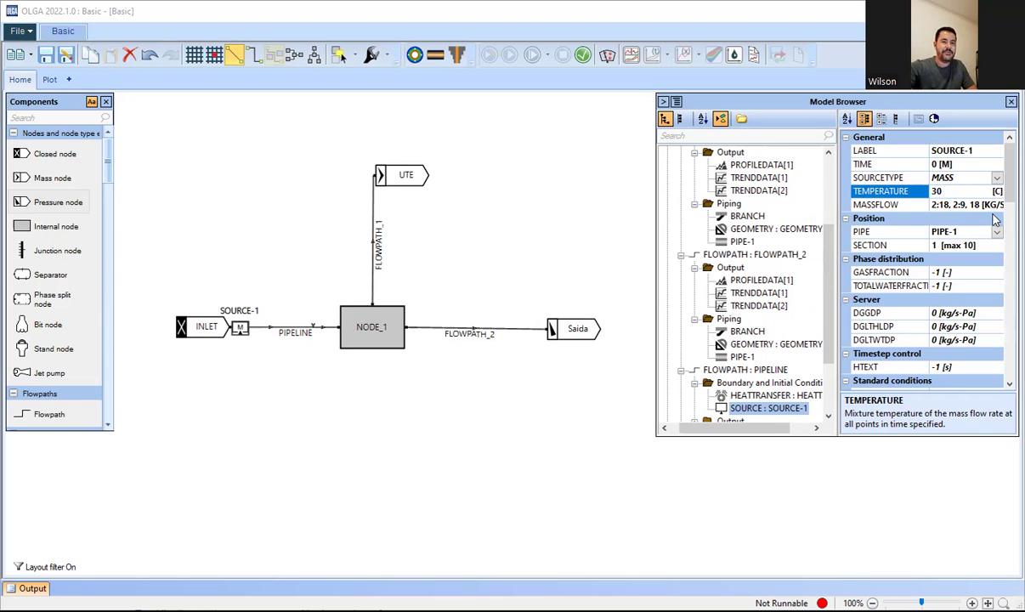
key("Return")
double_click(969, 206)
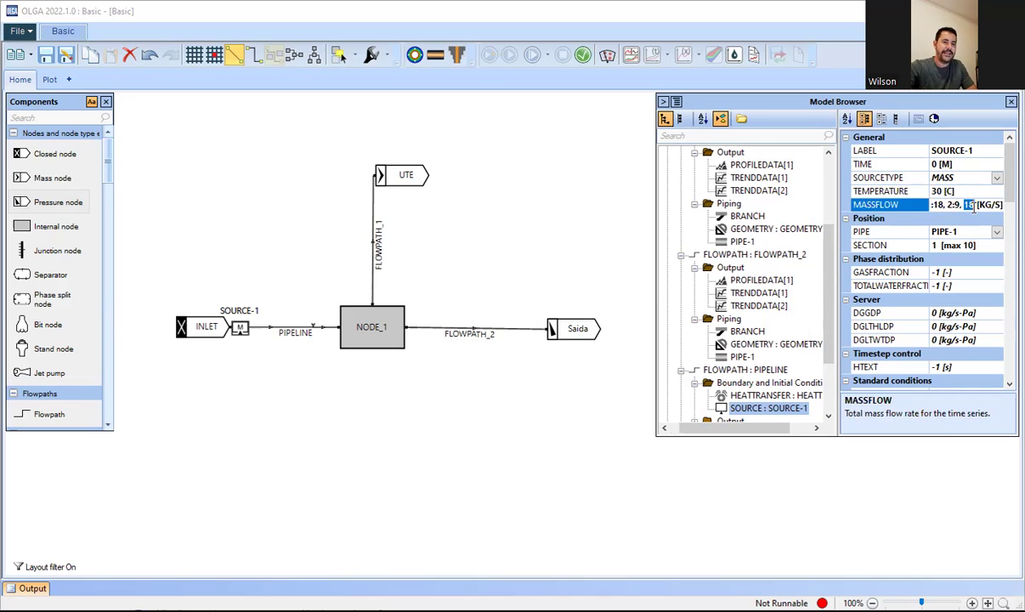
key("BackSpace")
key("BackSpace")
key("BackSpace")
key("BackSpace")
key("BackSpace")
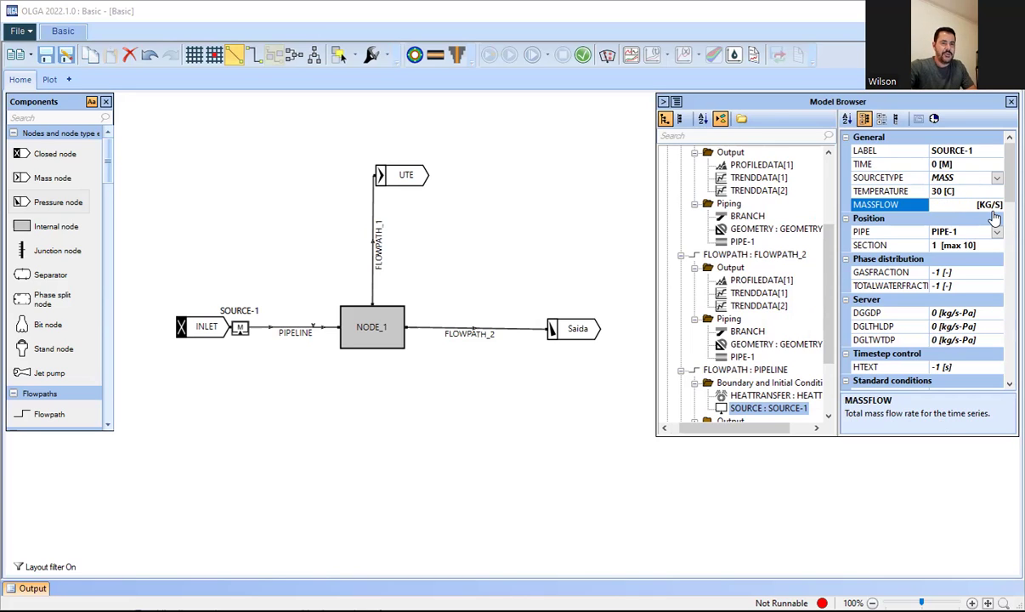
type("37")
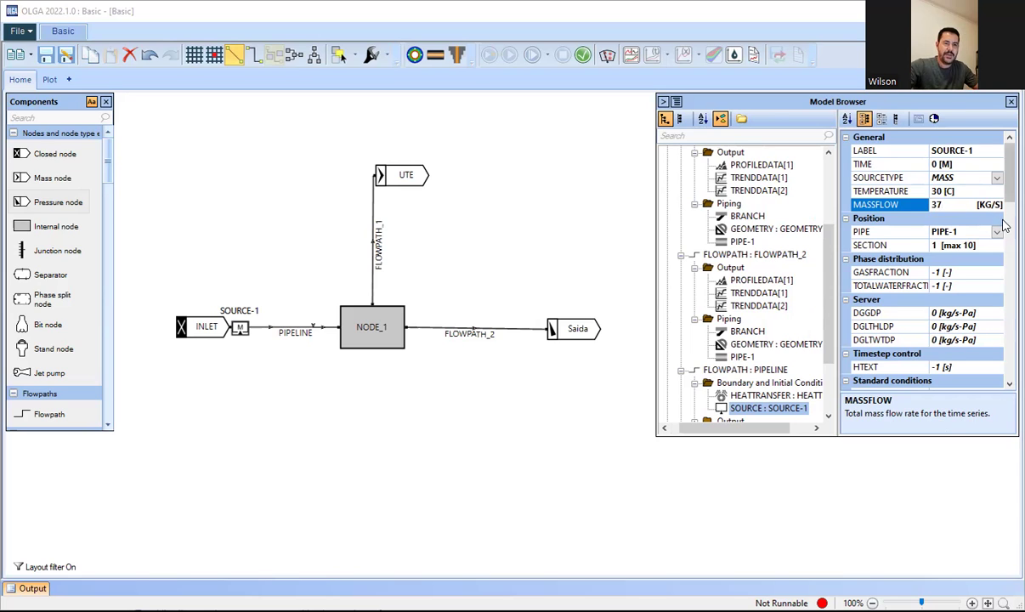
key("Return")
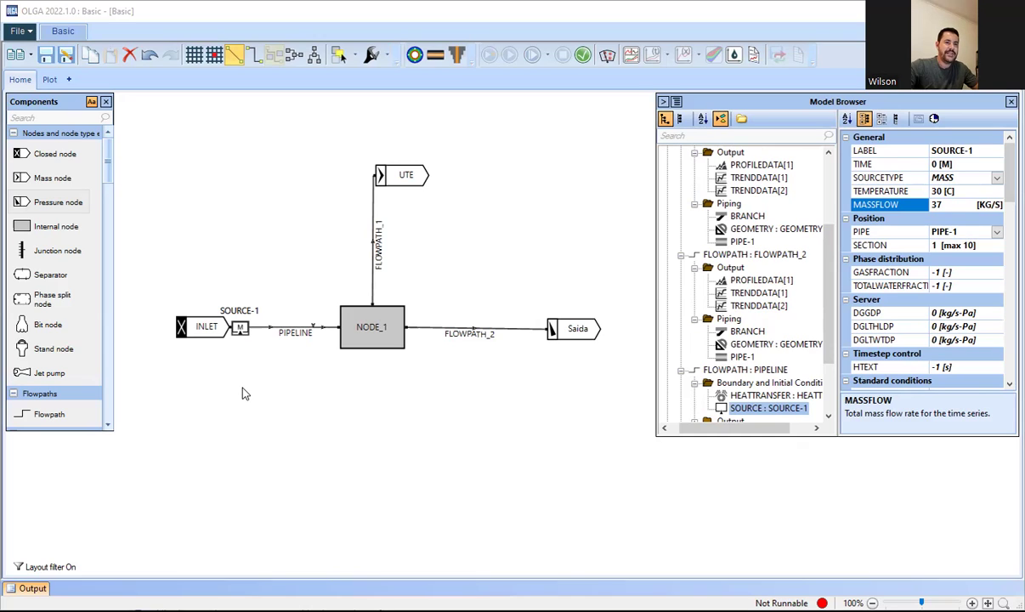
left_click(528, 549)
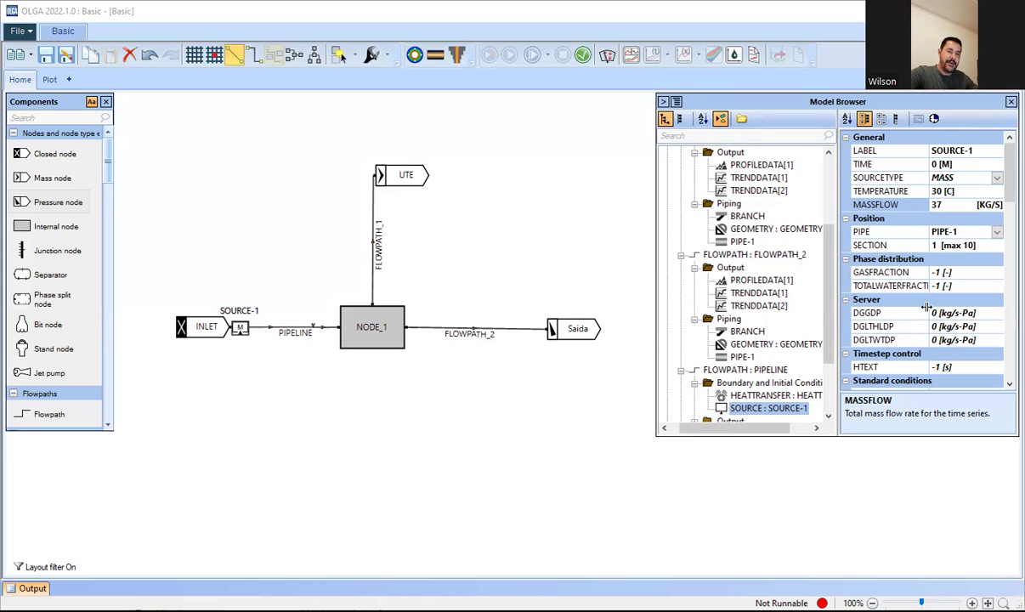
scroll(926, 303, "down", 2)
scroll(926, 303, "up", 2)
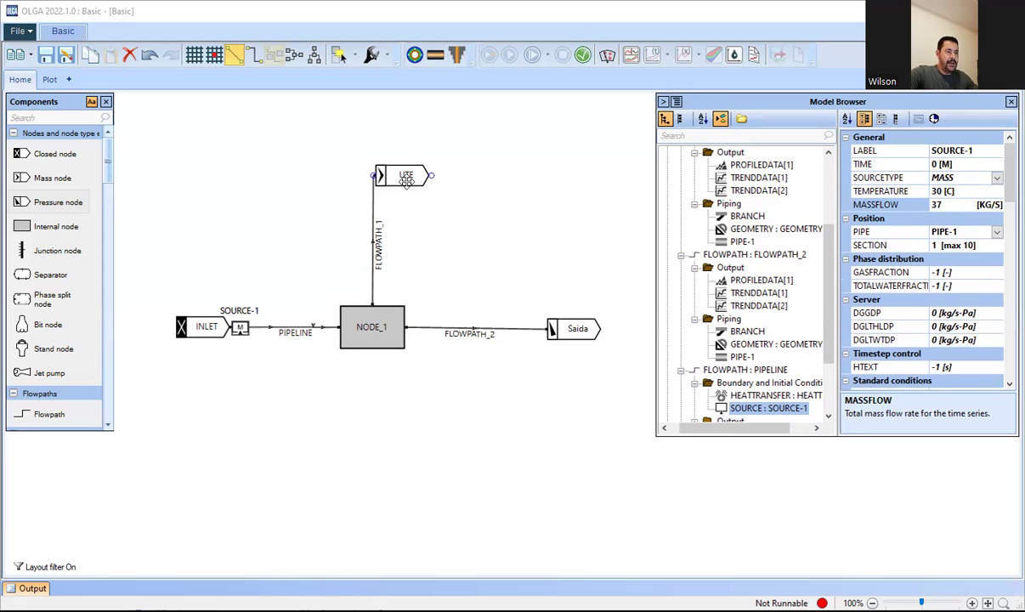
- Set the UTE node's mass flow to 10 kg/s and its temperature to 30 °C
left_click(407, 179)
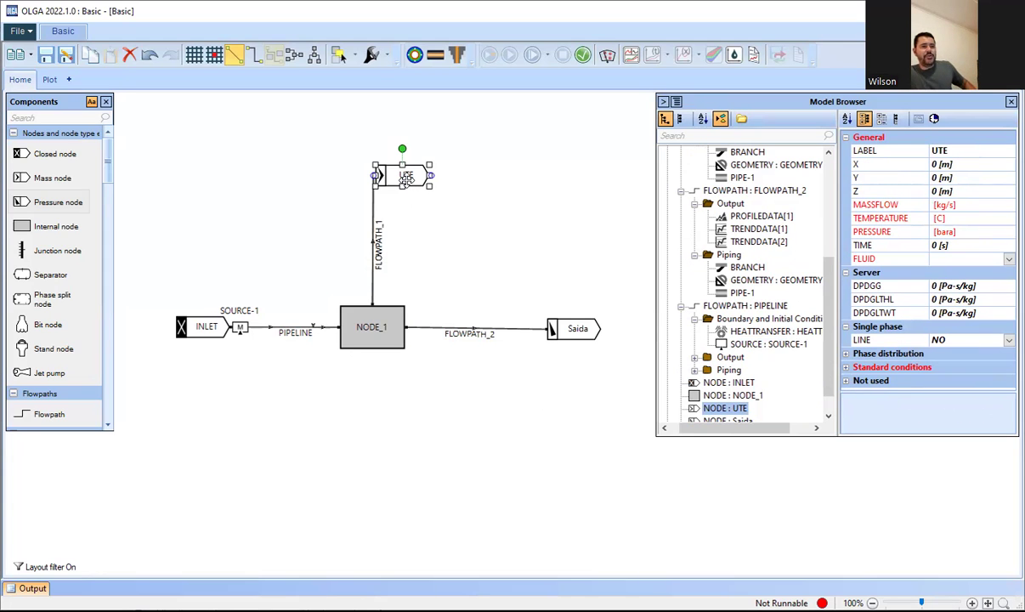
left_click(935, 207)
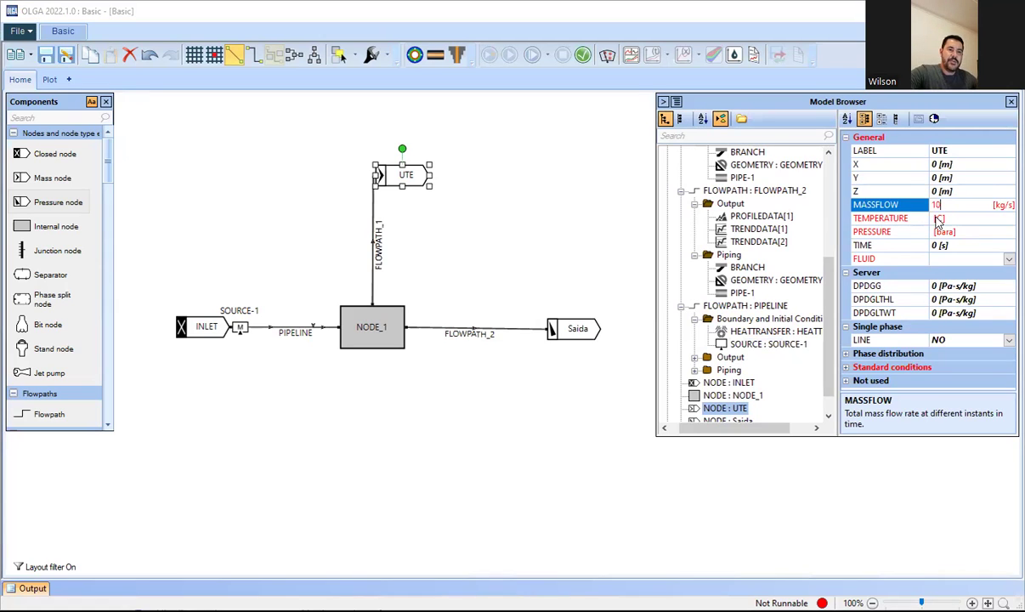
left_click(934, 219)
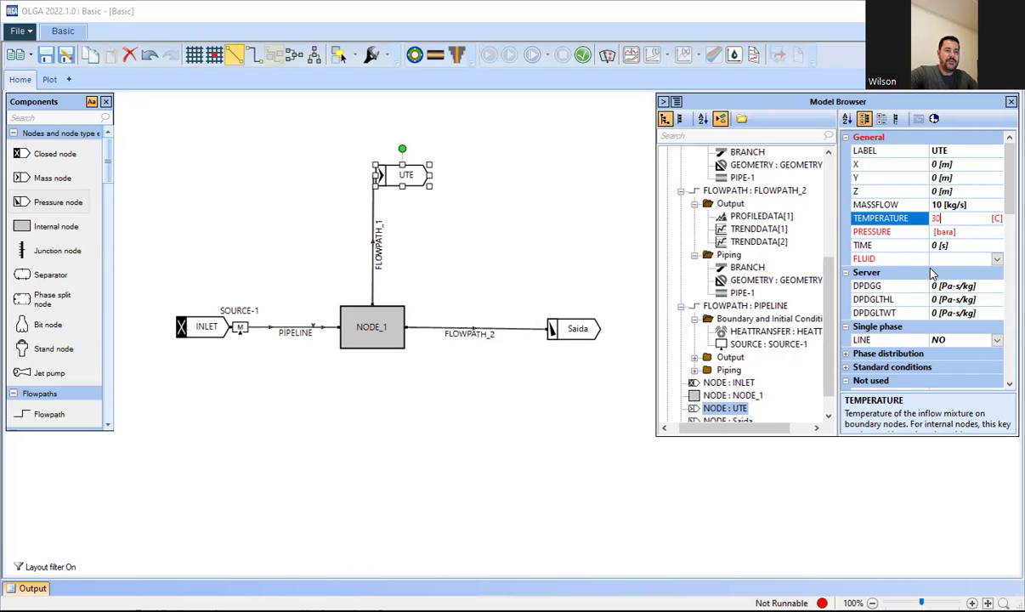
left_click(901, 285)
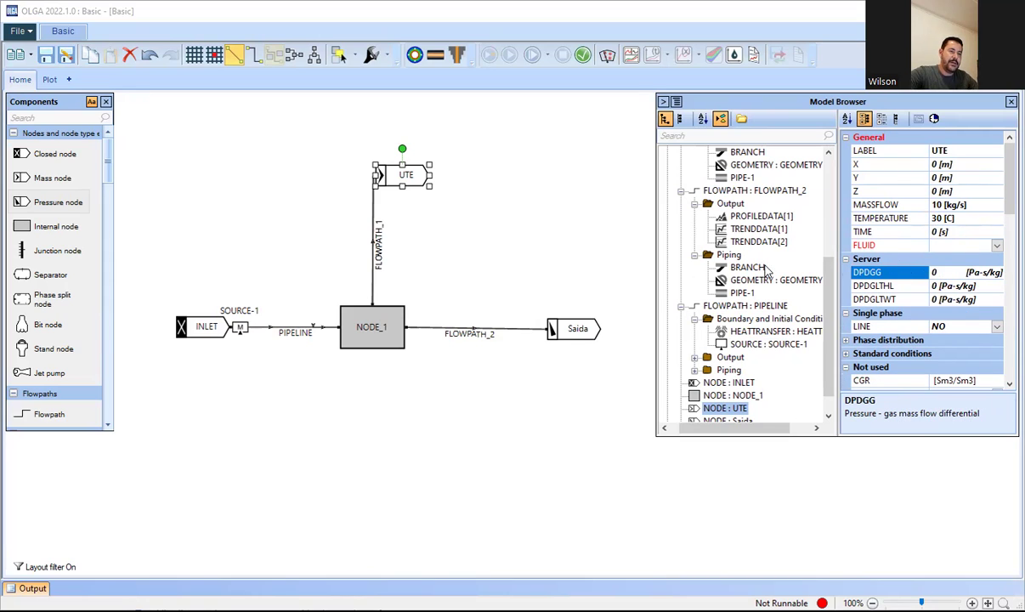
- Set the Saida node's temperature to 30 °C and its pressure to 40 bara
left_click(574, 328)
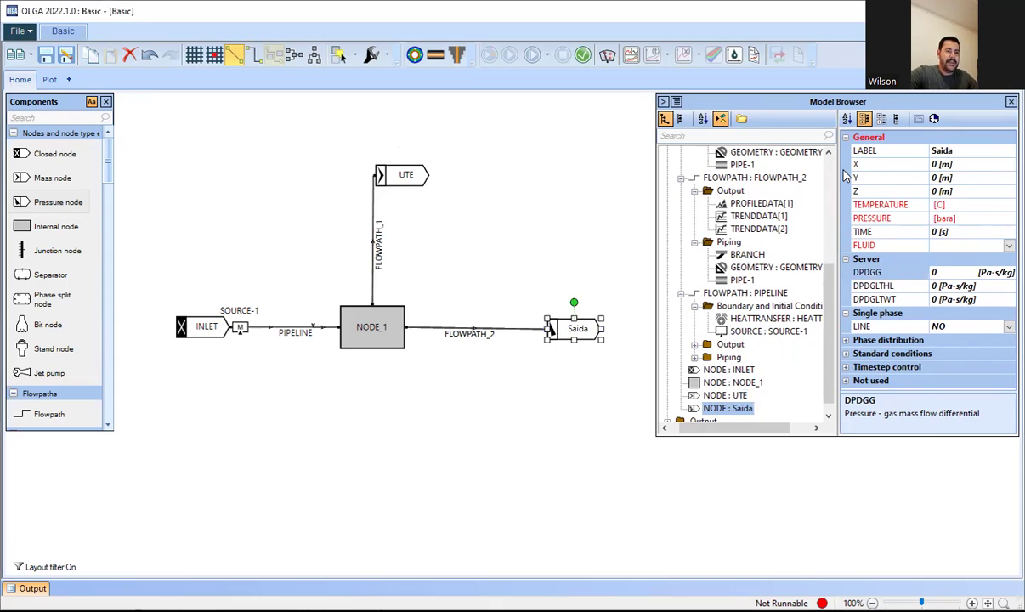
left_click(939, 206)
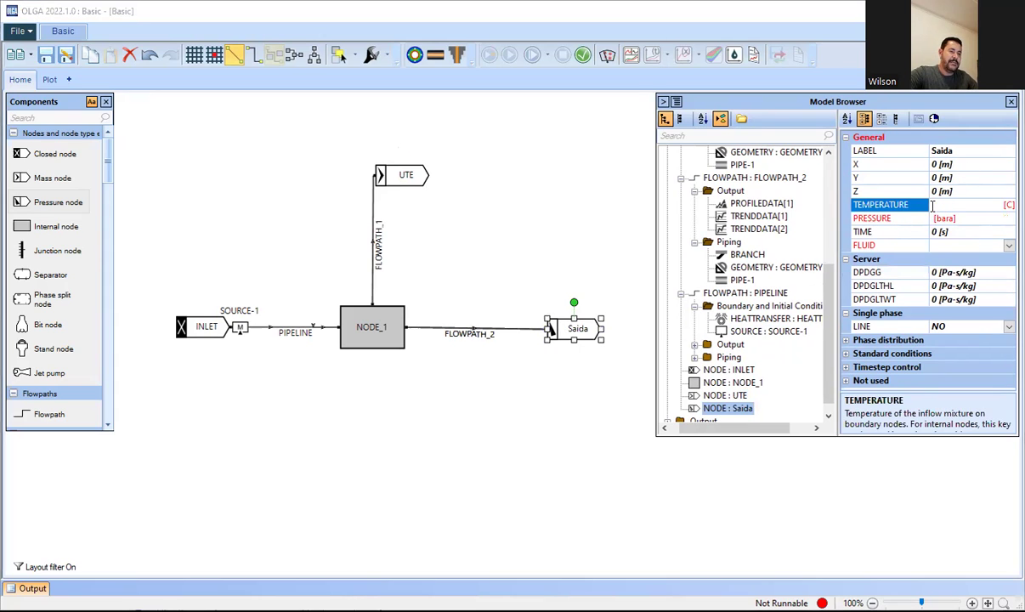
type("30")
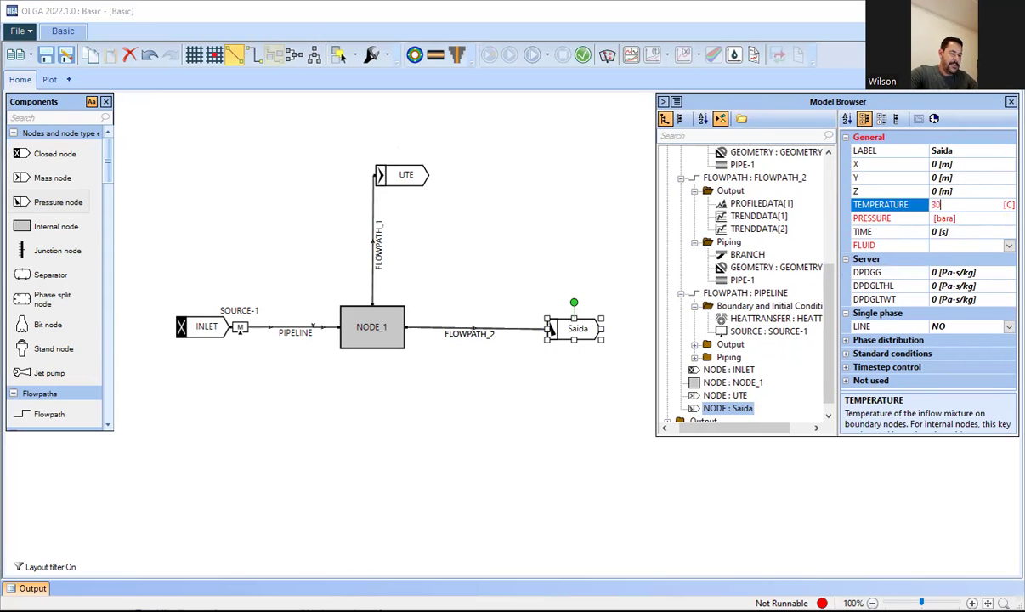
left_click(964, 218)
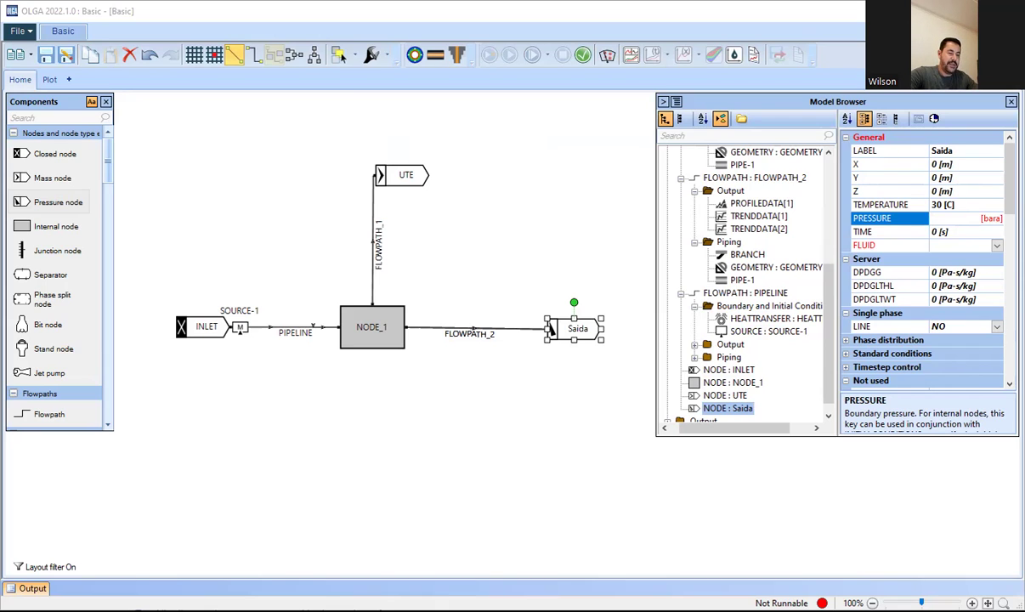
type("40")
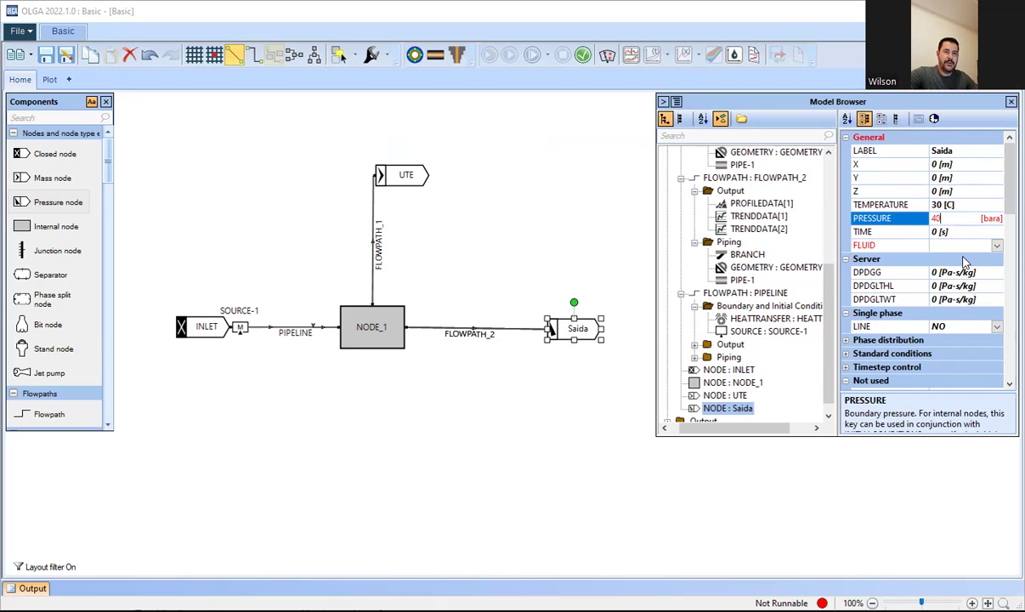
left_click(861, 256)
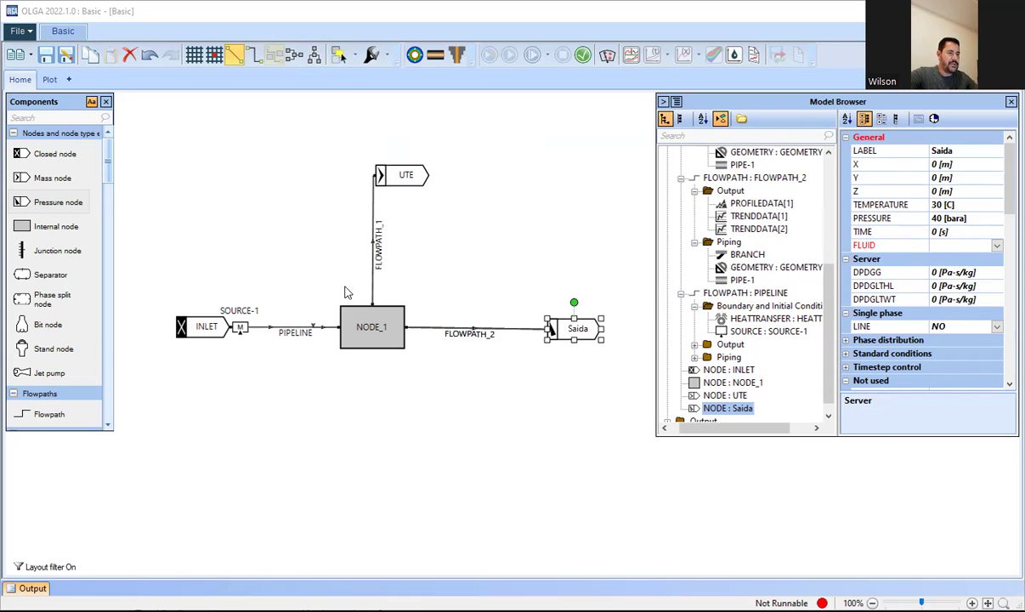
- Open the PIPELINE flowpath's geometry data, switch the length unit to km and set PIPE-1's length to 10 km
left_click(263, 328)
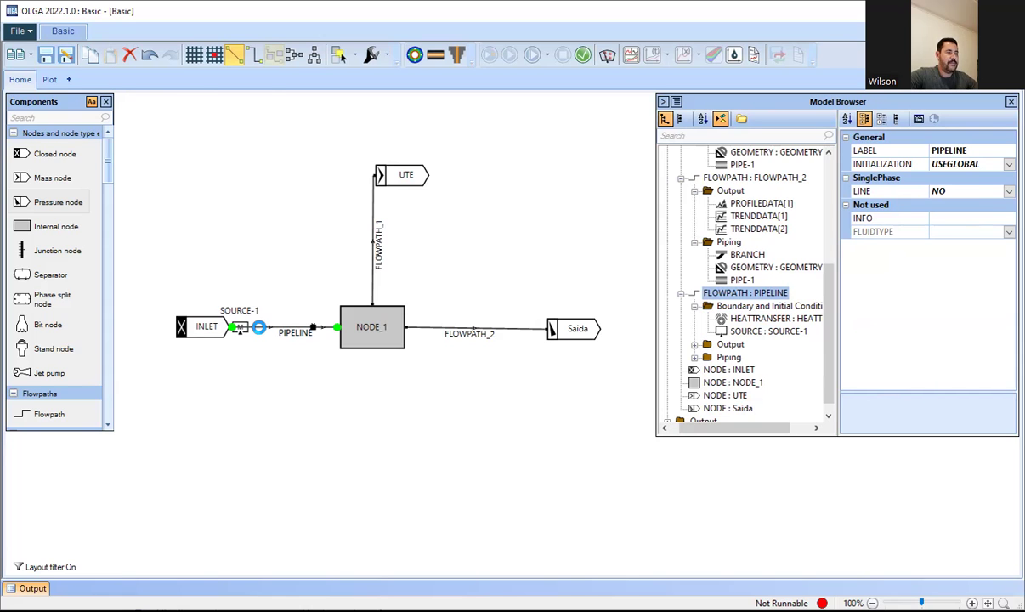
double_click(258, 327)
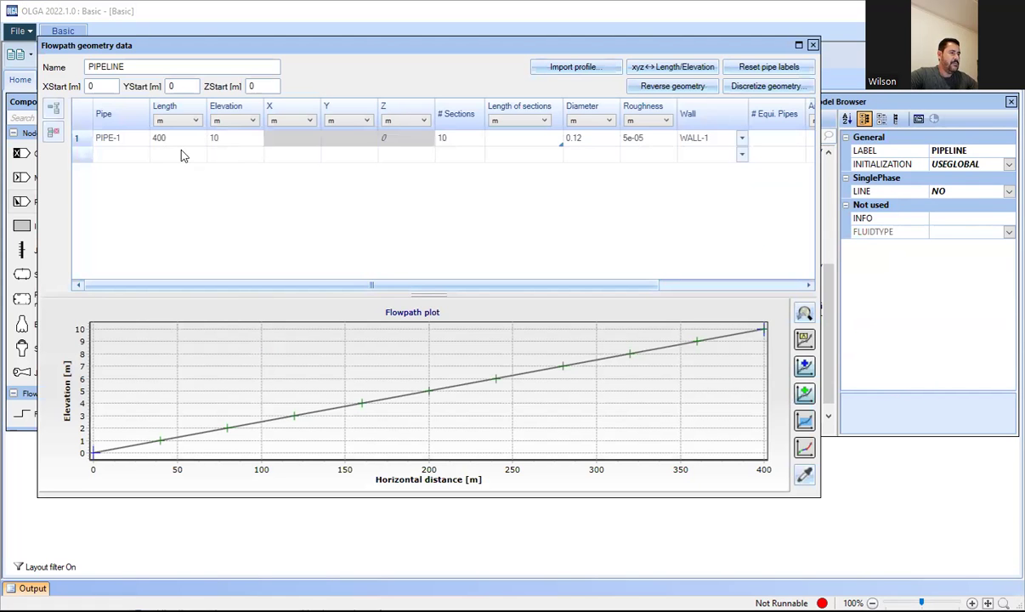
left_click(177, 124)
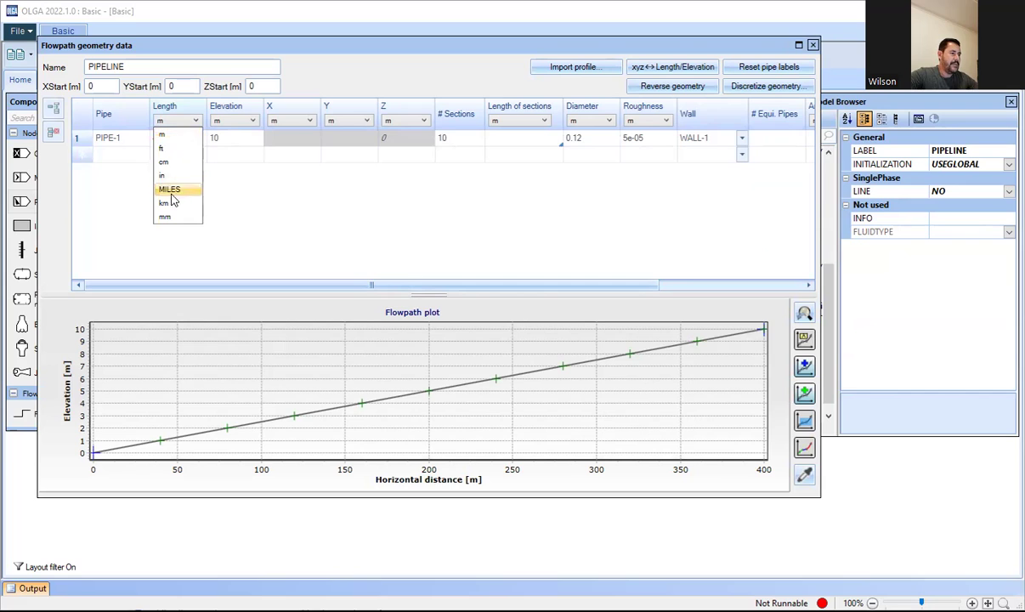
key("Escape")
left_click(181, 141)
type("10")
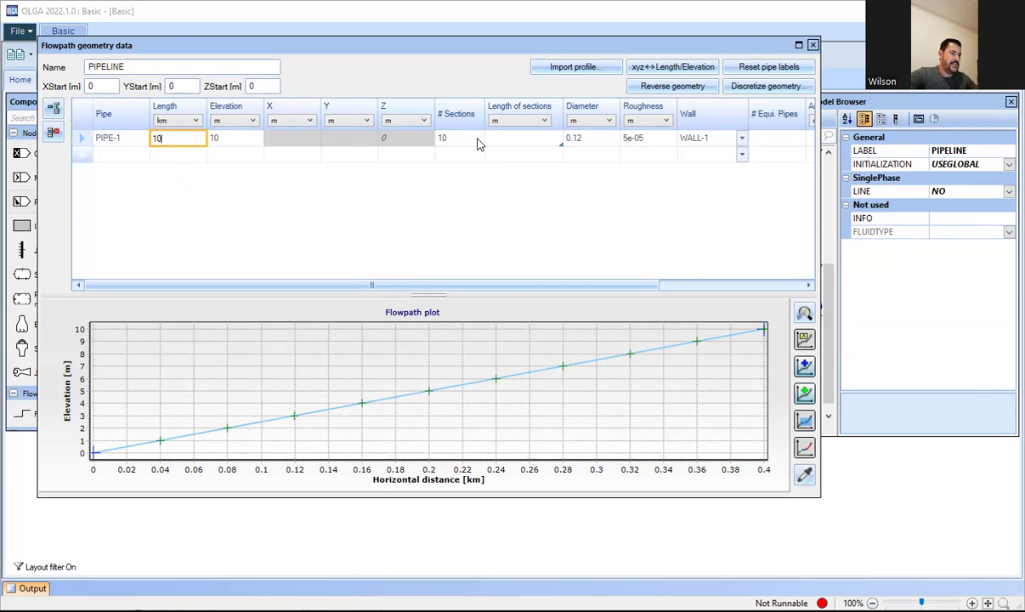
left_click(448, 135)
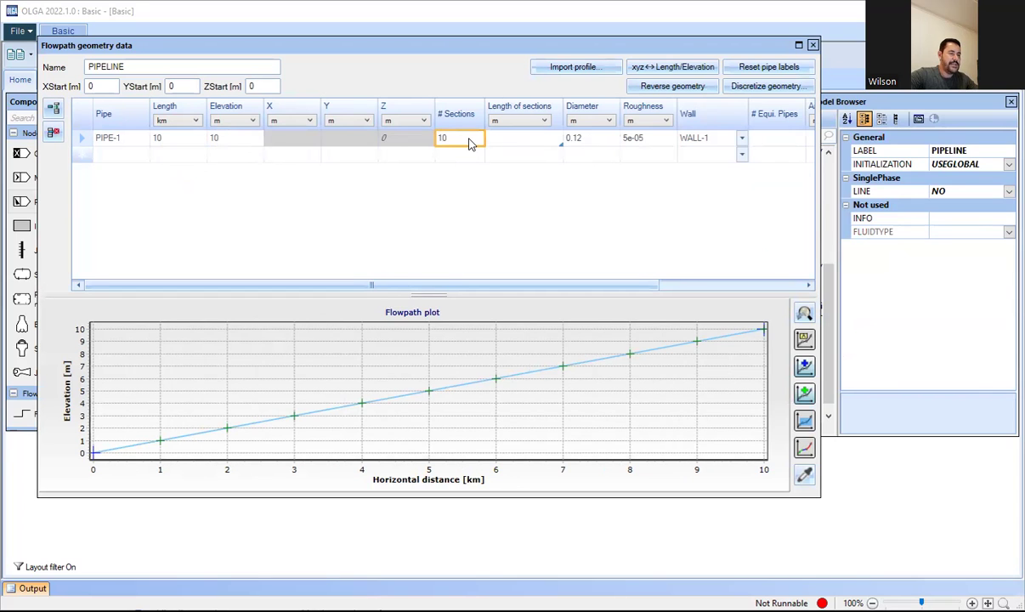
- Switch the diameter unit to inches, set PIPE-1's diameter to 28 in and close the PIPELINE geometry data
left_click(585, 141)
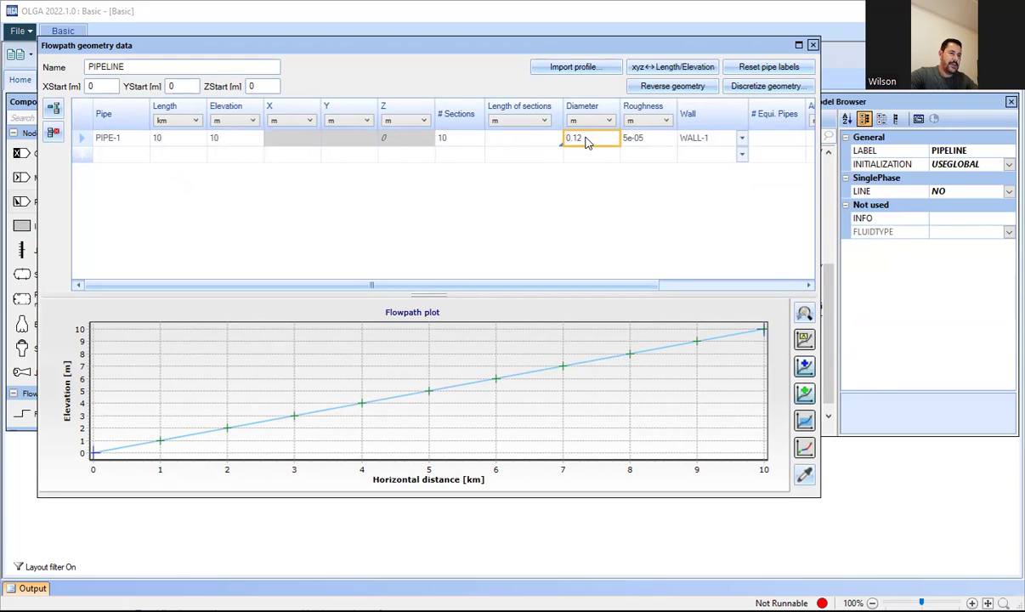
type("0.2")
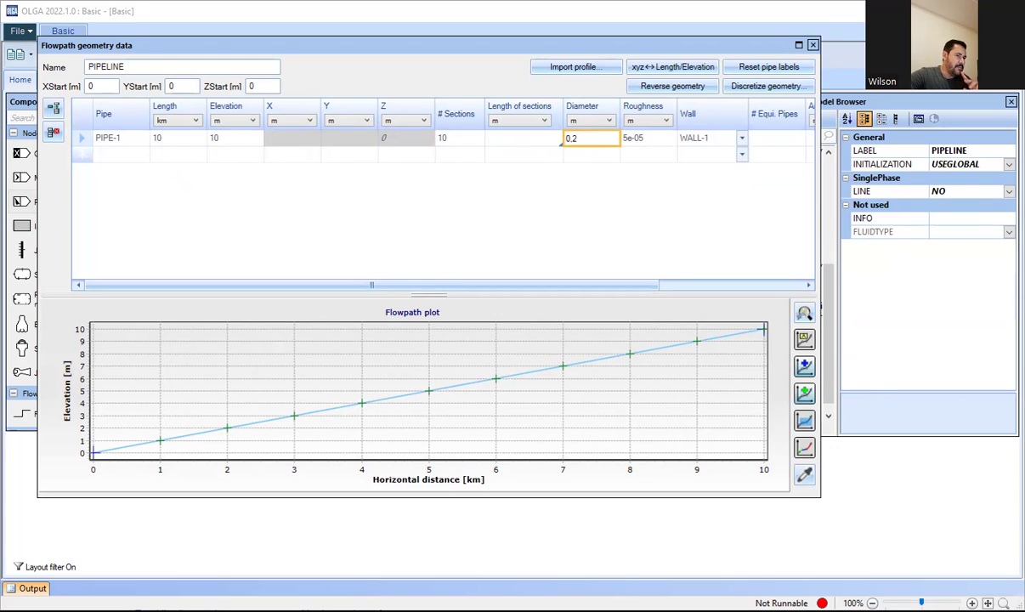
left_click(610, 122)
left_click(595, 167)
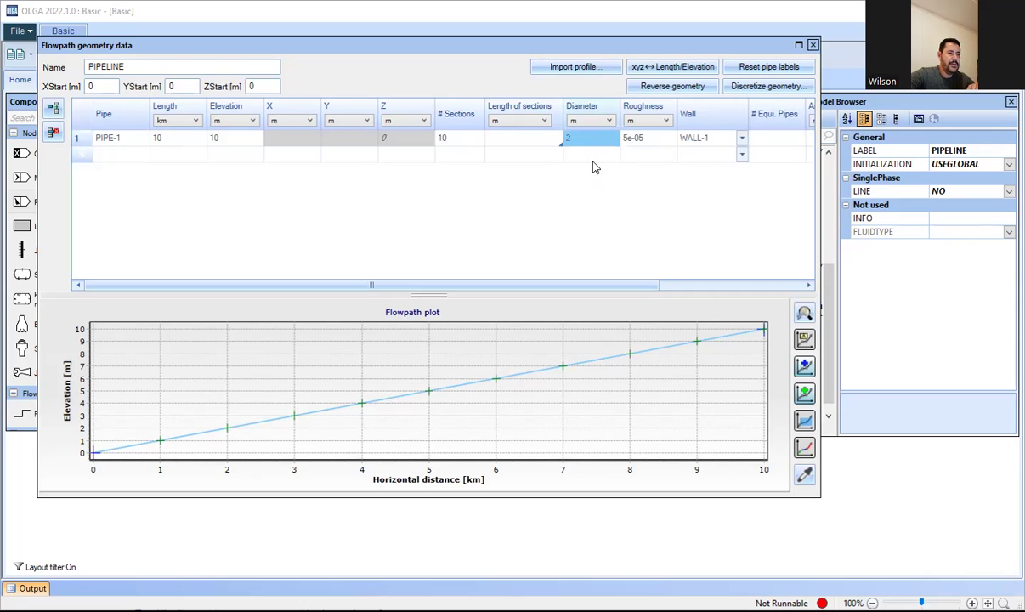
left_click(589, 137)
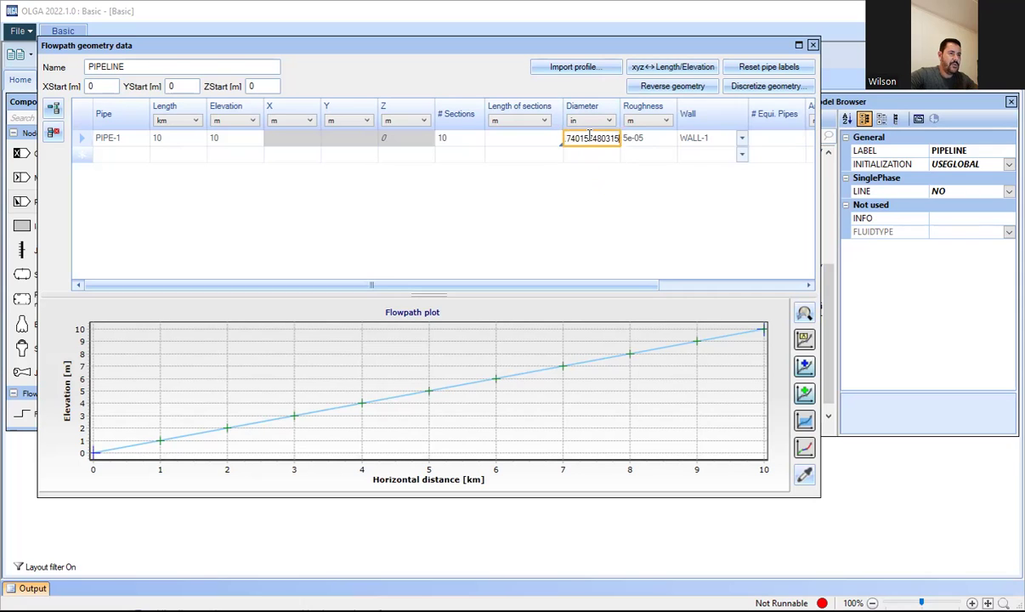
key("BackSpace")
key("BackSpace")
key("BackSpace")
key("BackSpace")
key("BackSpace")
key("BackSpace")
key("BackSpace")
key("BackSpace")
key("BackSpace")
key("BackSpace")
key("BackSpace")
key("BackSpace")
key("BackSpace")
key("BackSpace")
key("BackSpace")
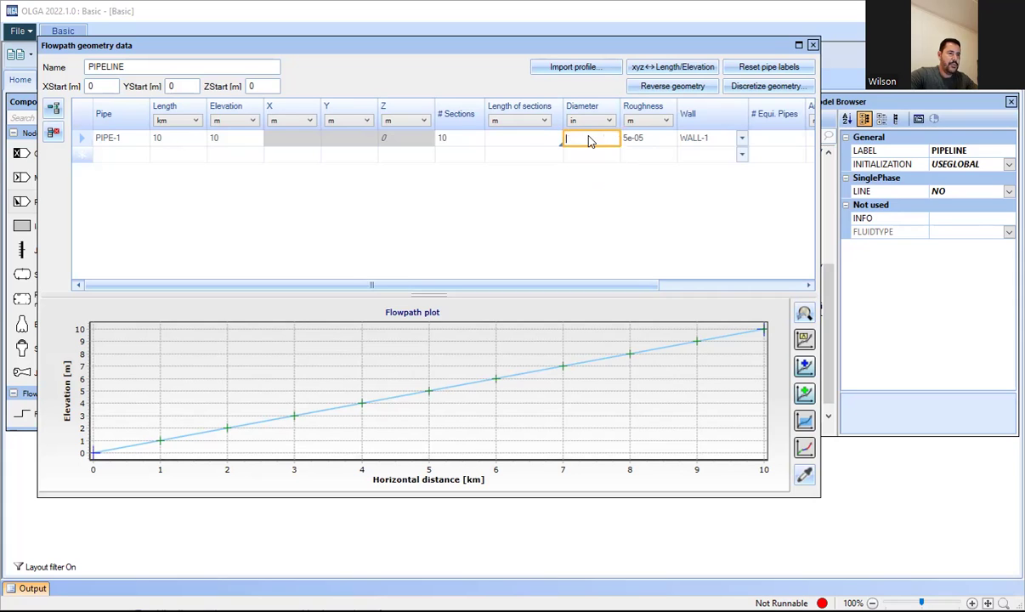
type("28")
left_click(590, 158)
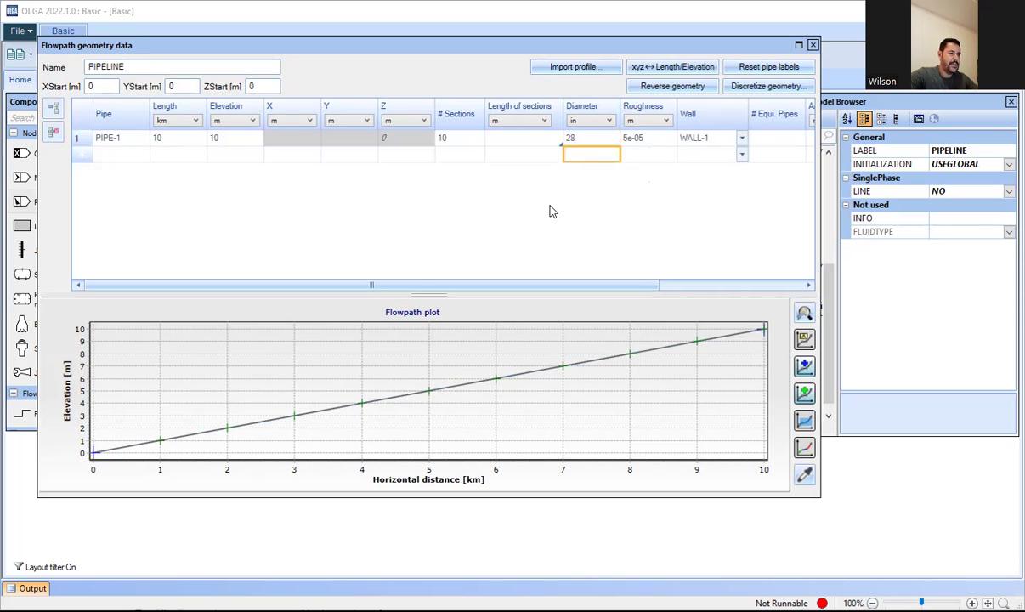
left_click(812, 47)
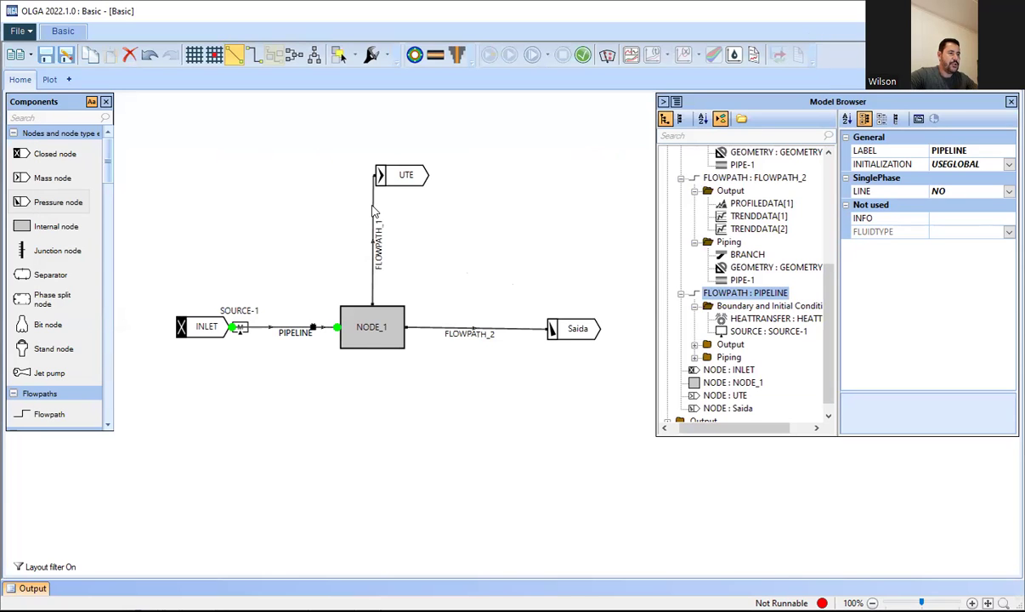
- Open FLOWPATH_1's geometry data, set PIPE-1's diameter to 28 in, assign it WALL-1 and close the geometry data
left_click(381, 311)
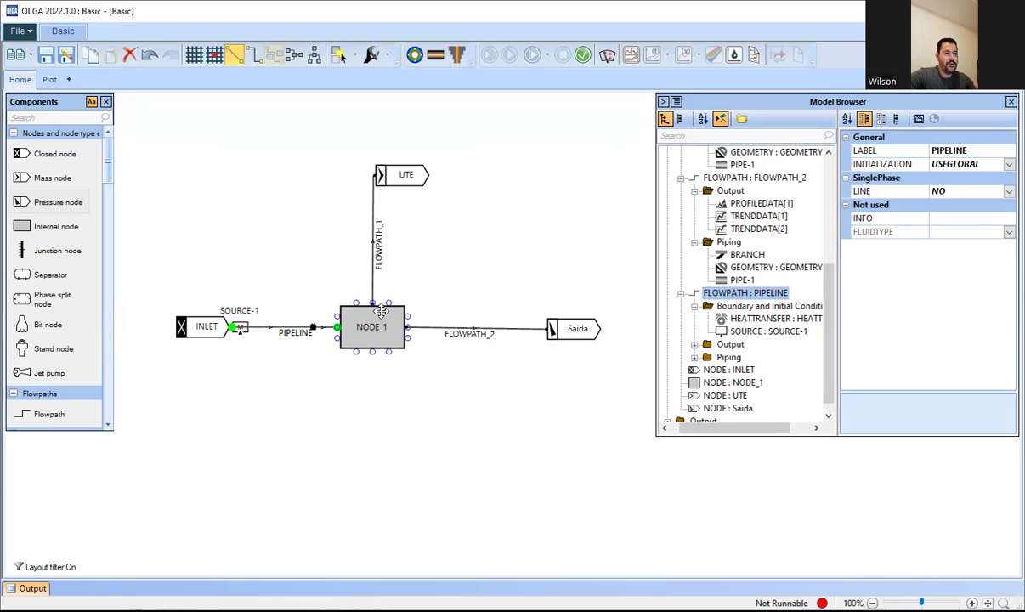
left_click(366, 225)
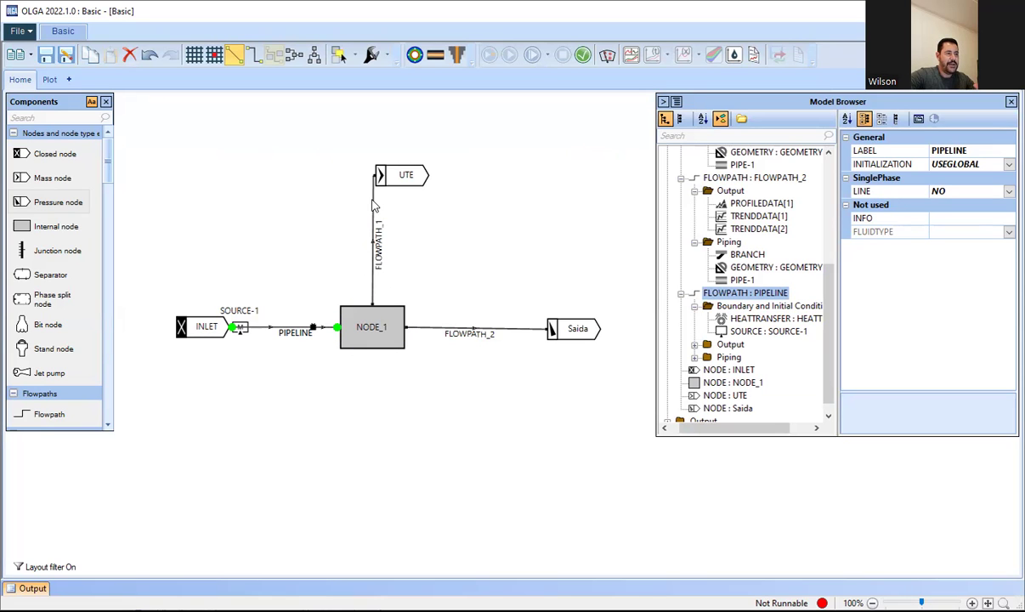
double_click(372, 205)
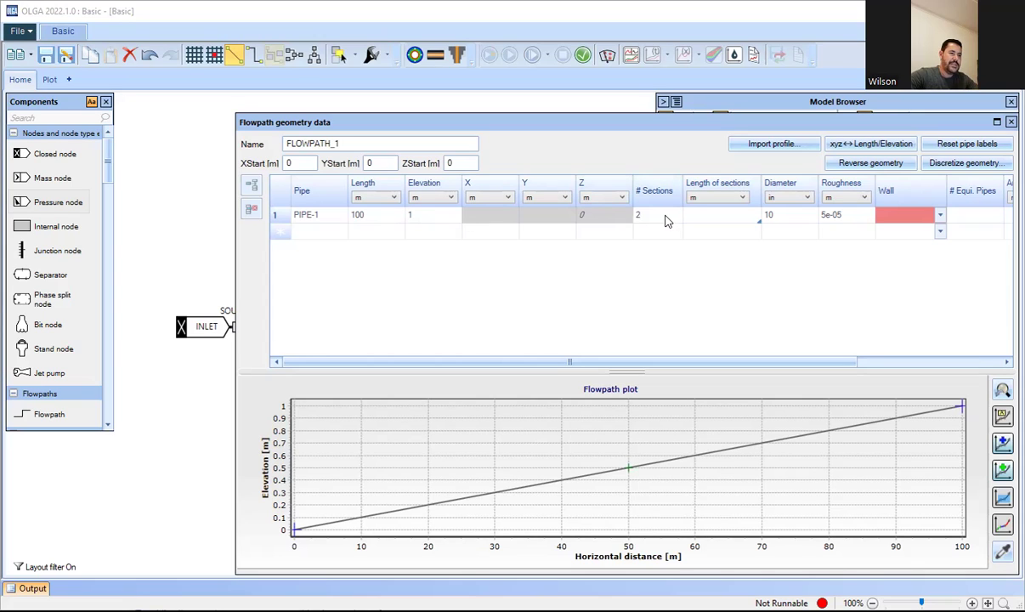
left_click(776, 219)
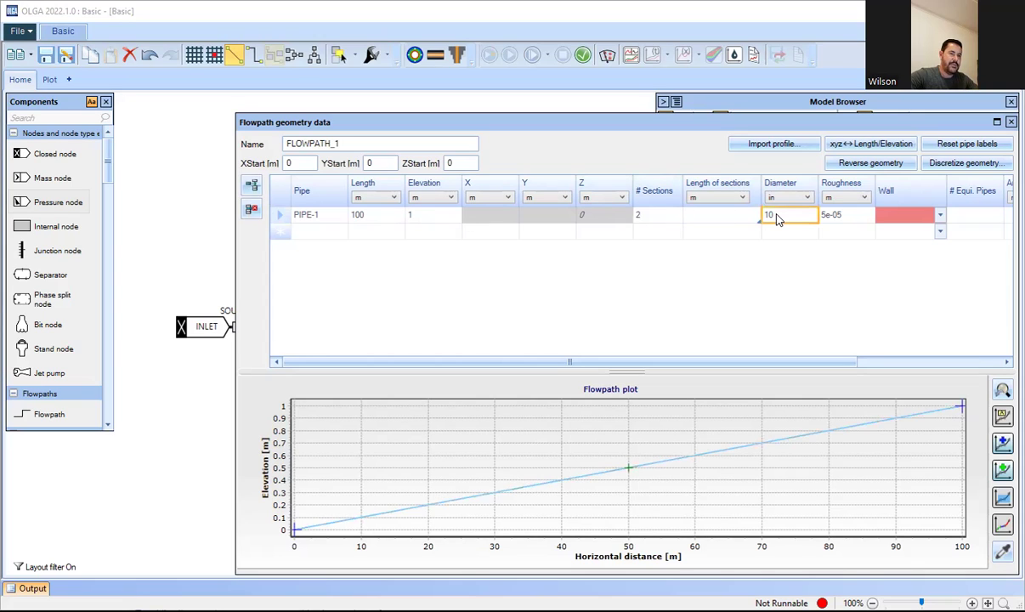
type("28")
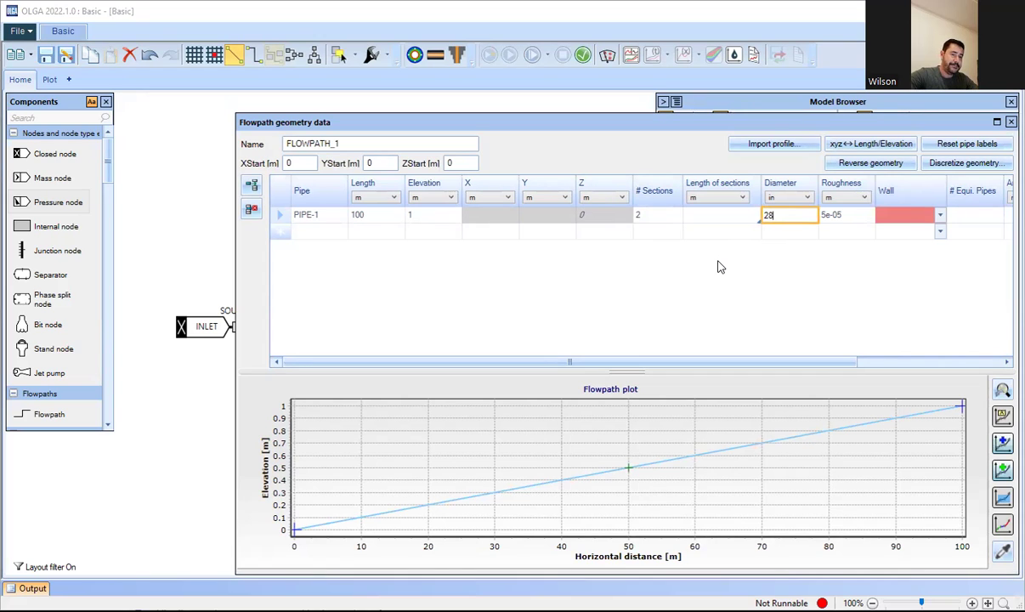
key("Tab")
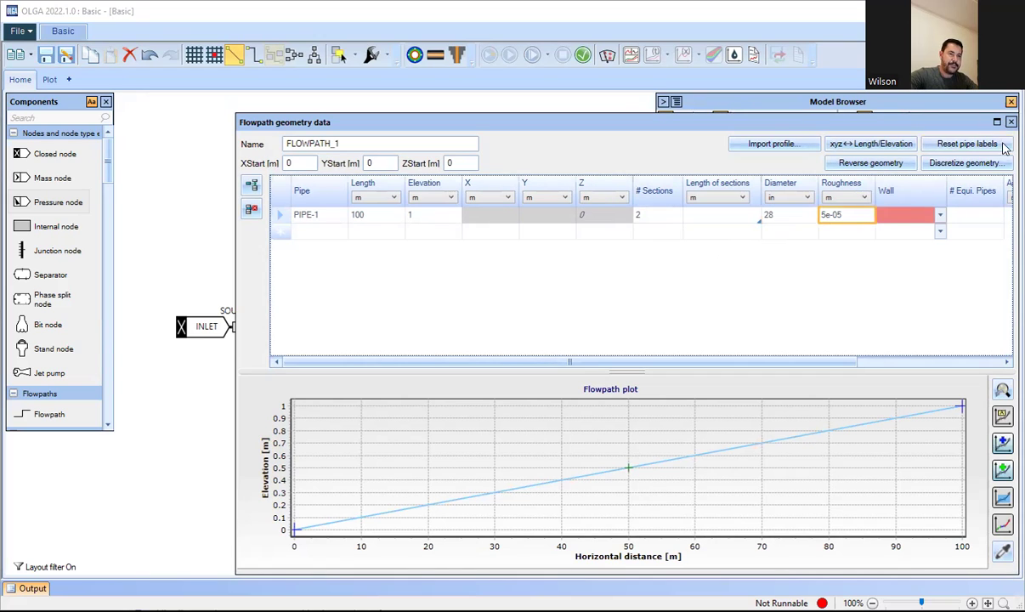
left_click(940, 218)
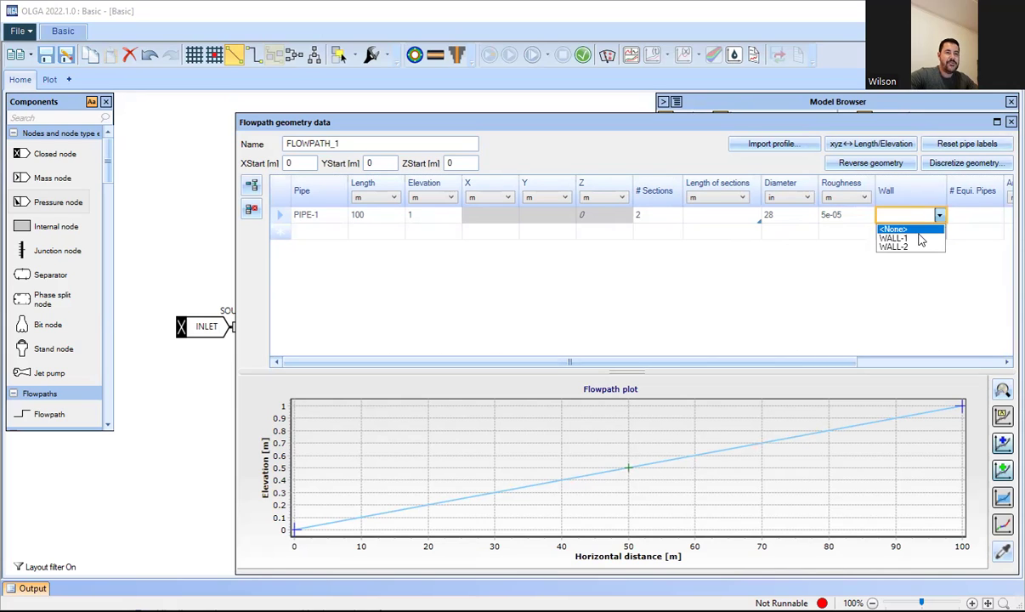
left_click(919, 241)
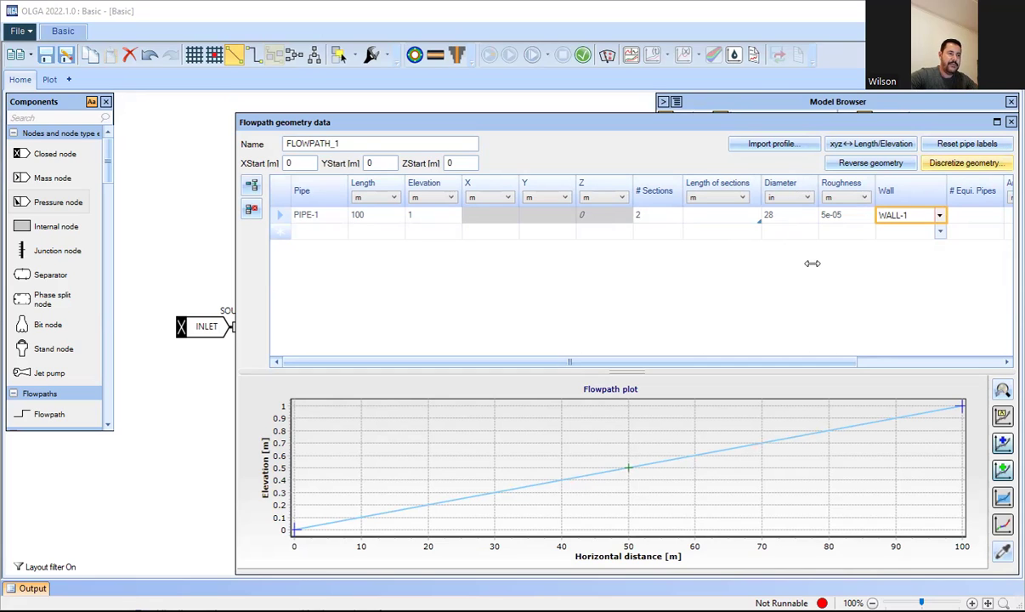
left_click(1010, 122)
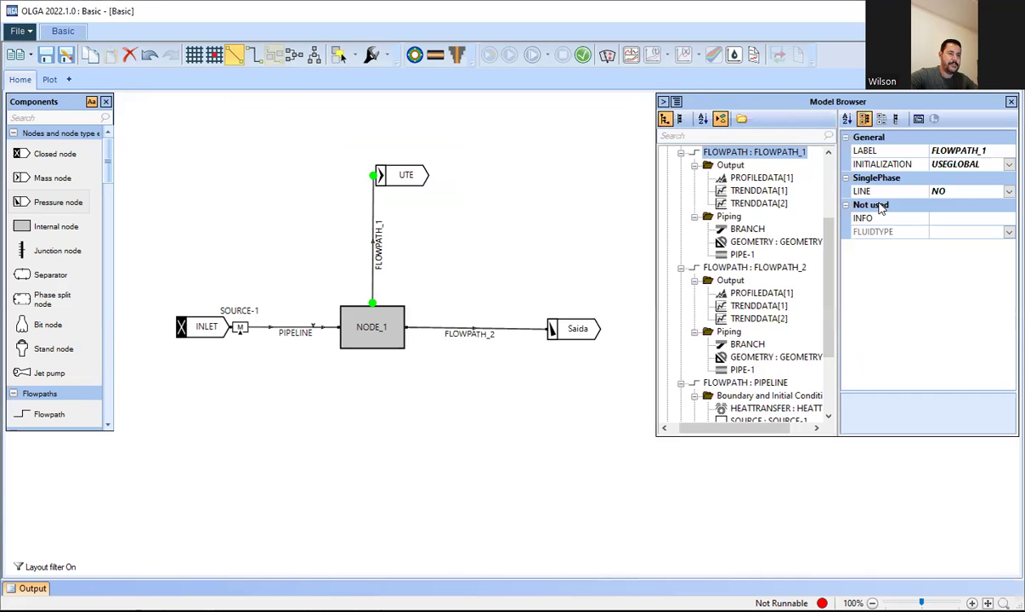
- Open FLOWPATH_2's geometry data, switch the length unit to km and set PIPE-1 to 50 km long with 50 sections
left_click(508, 328)
double_click(508, 328)
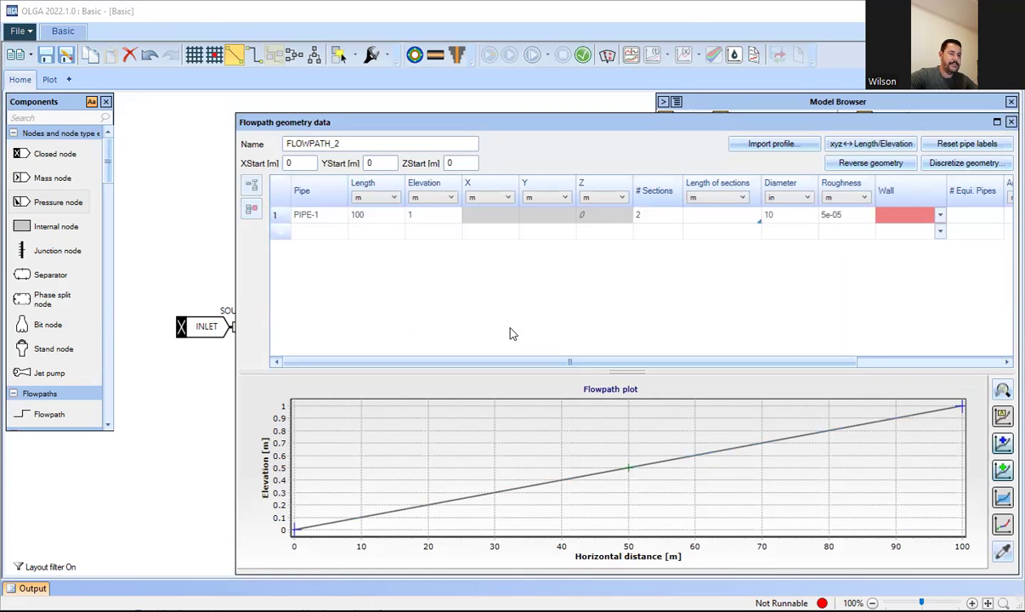
left_click(393, 197)
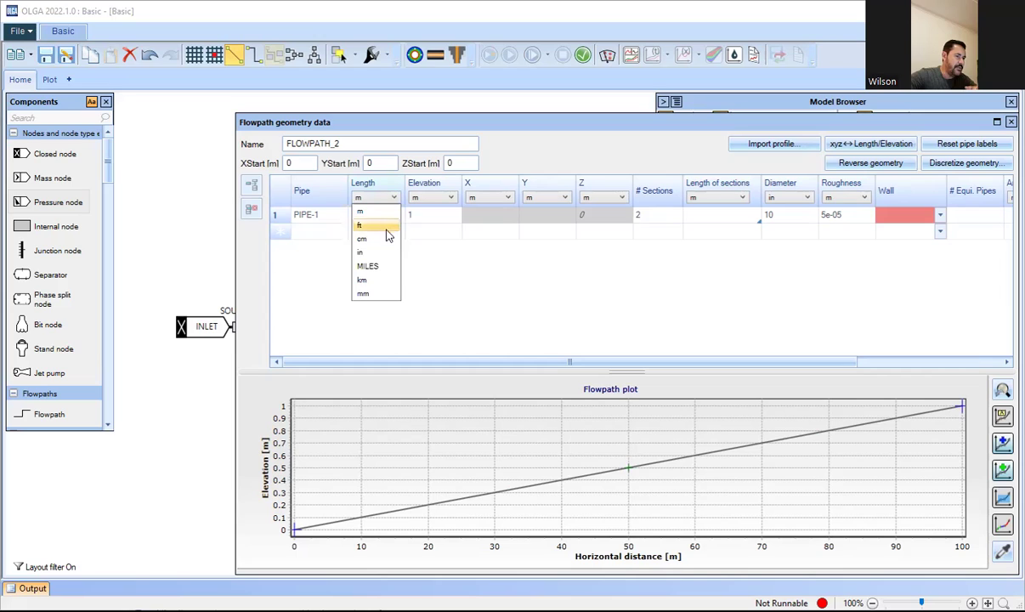
left_click(378, 214)
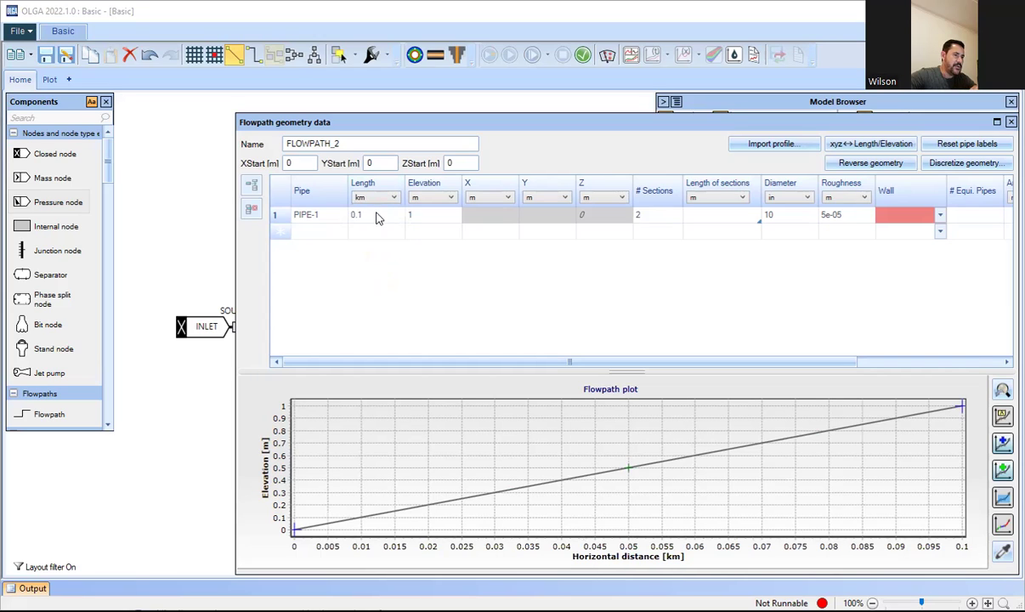
left_click(378, 217)
type("50")
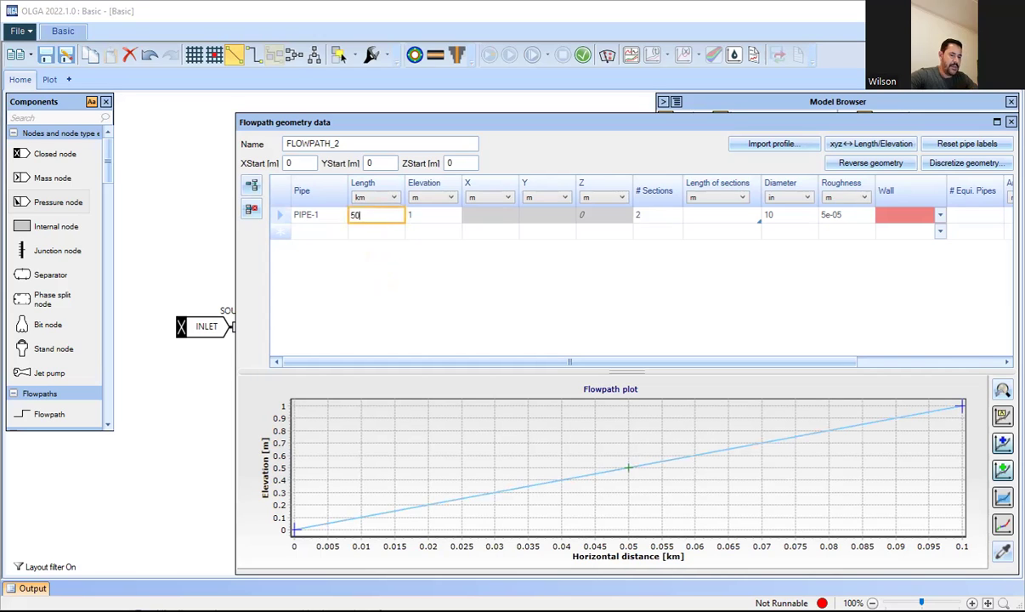
left_click(648, 218)
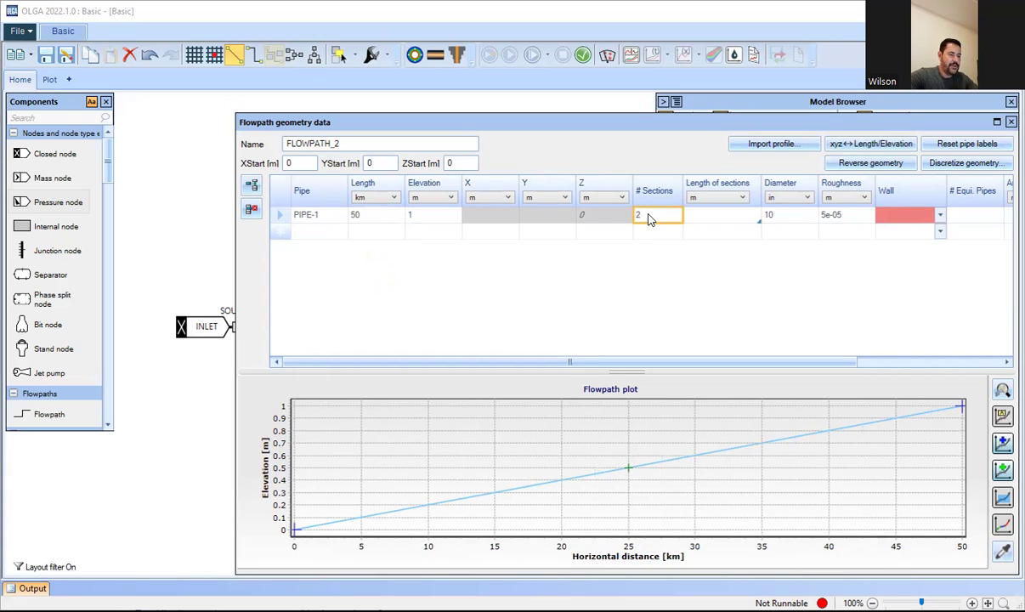
type("50")
- Set FLOWPATH_2's PIPE-1 diameter to 28 in, assign it WALL-1 and close the geometry data
left_click(792, 215)
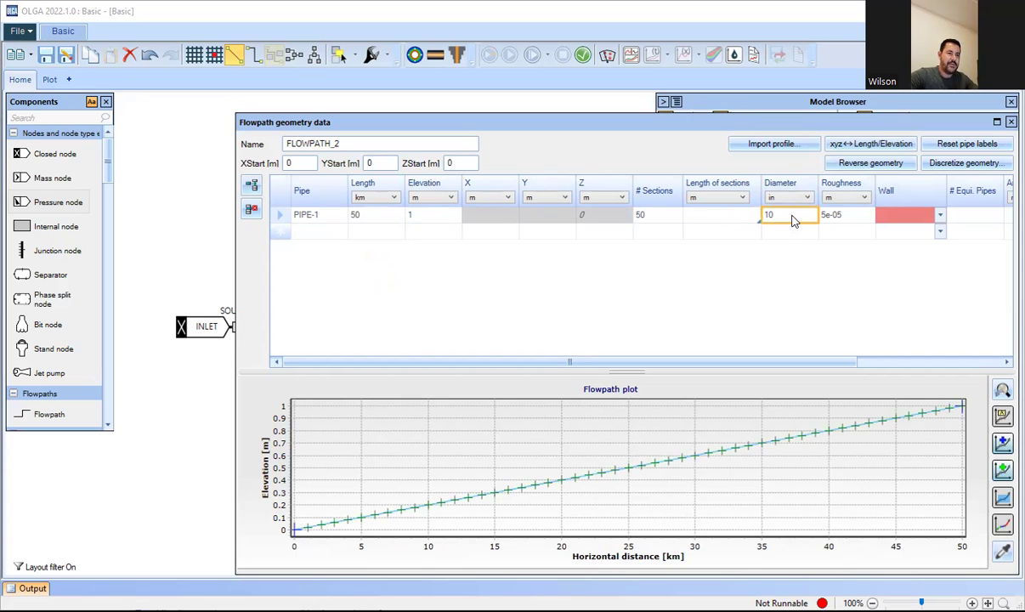
left_click(769, 197)
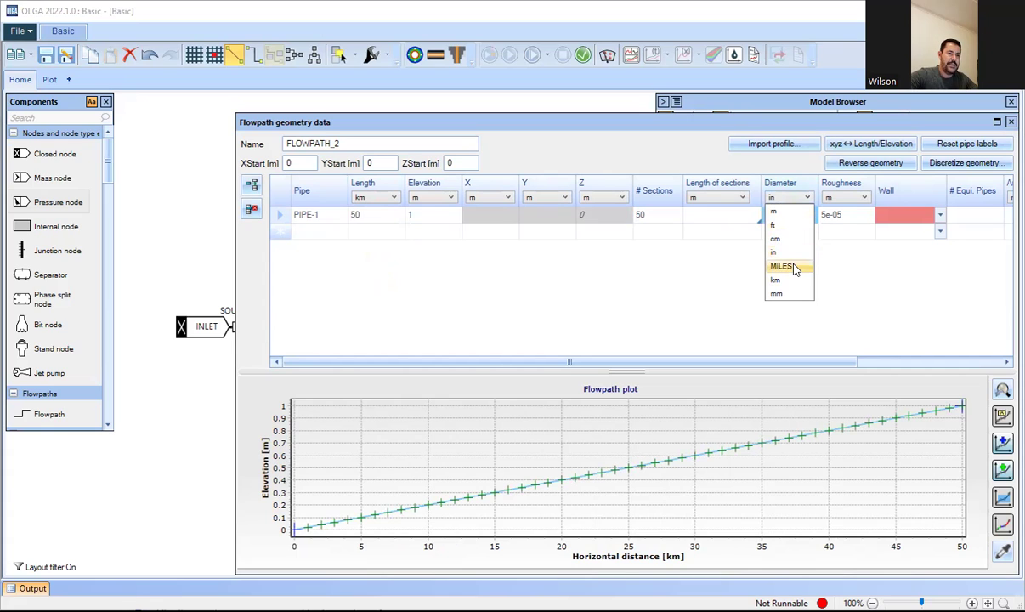
left_click(780, 252)
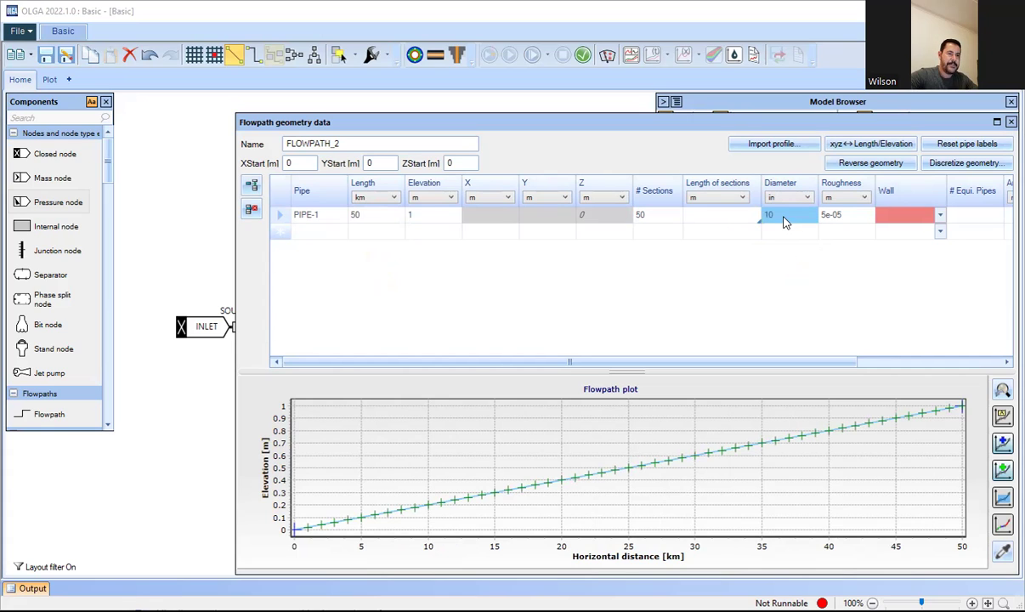
left_click(785, 219)
type("28")
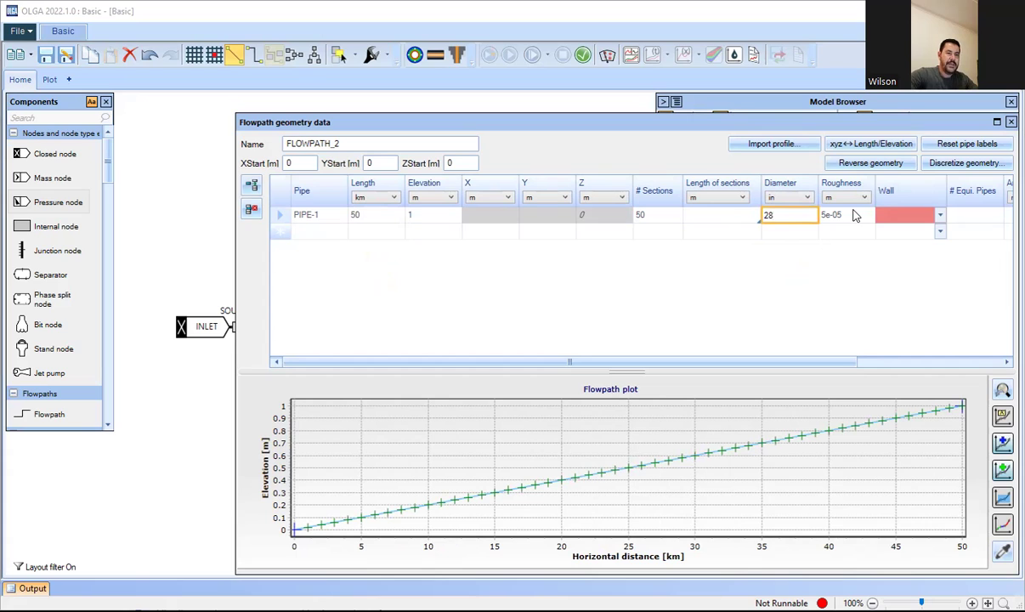
left_click(940, 215)
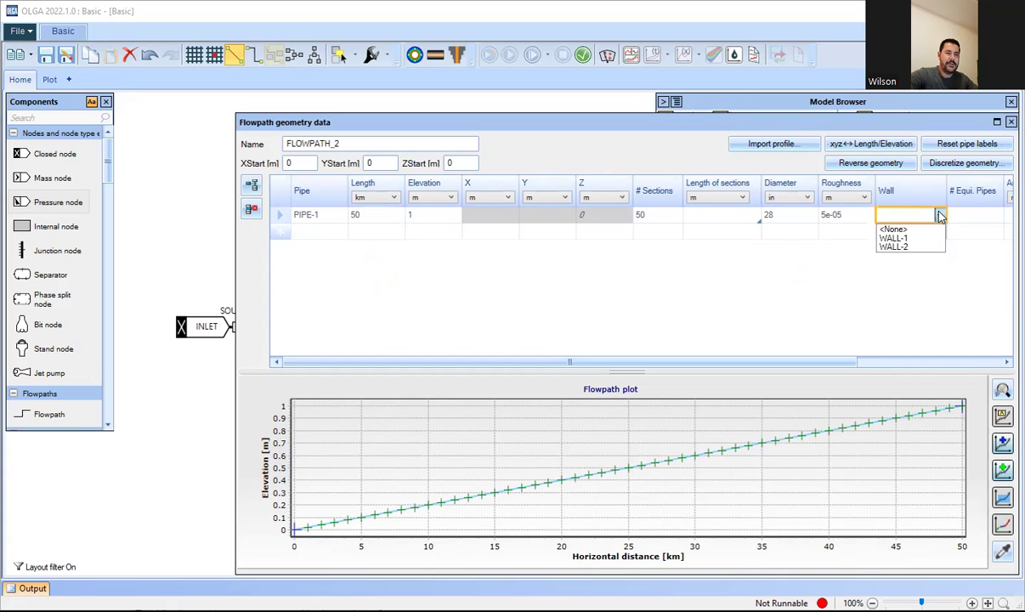
left_click(923, 239)
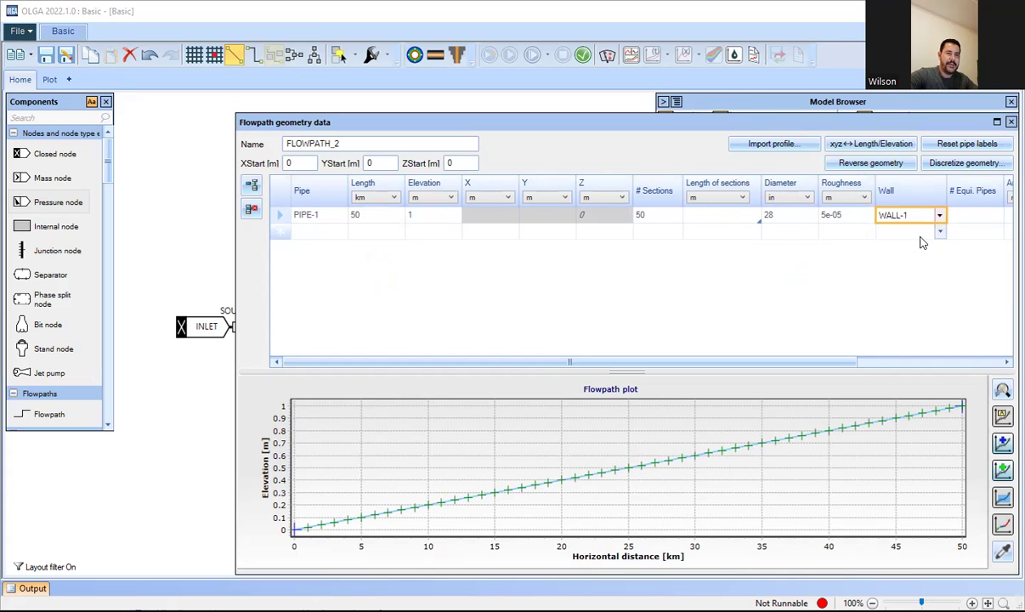
left_click(1009, 124)
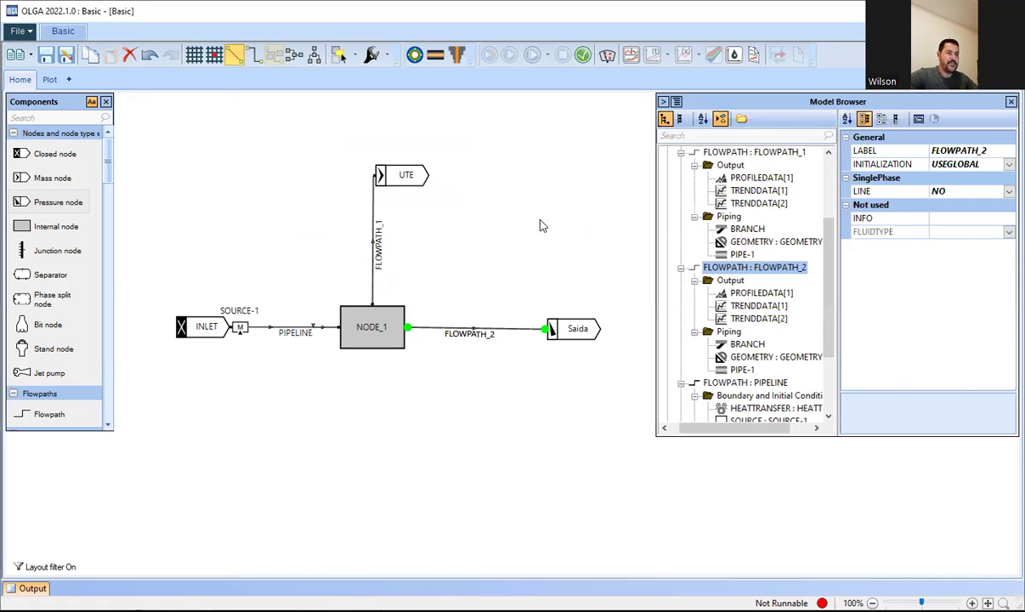
- Verify the case, set the PIPELINE branch's fluid to Fluid_1 from its error marker and verify the case again
left_click(582, 56)
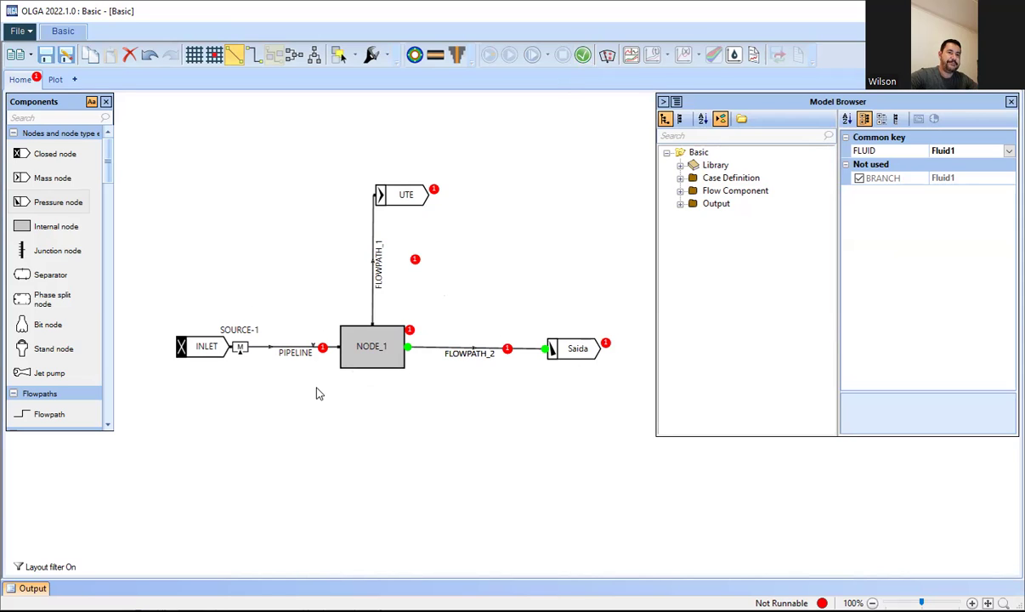
mouse_move(323, 351)
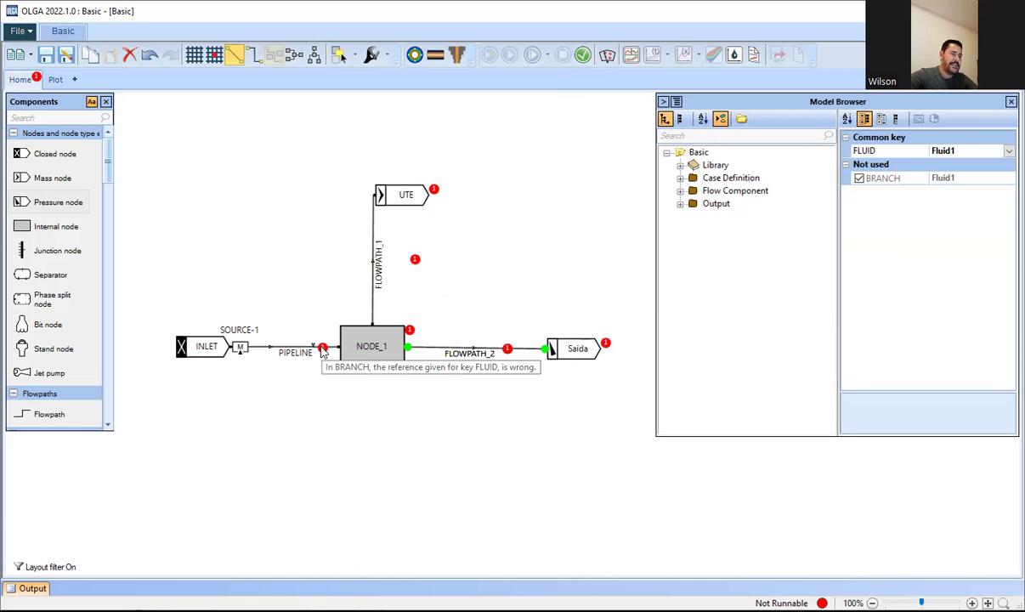
left_click(323, 351)
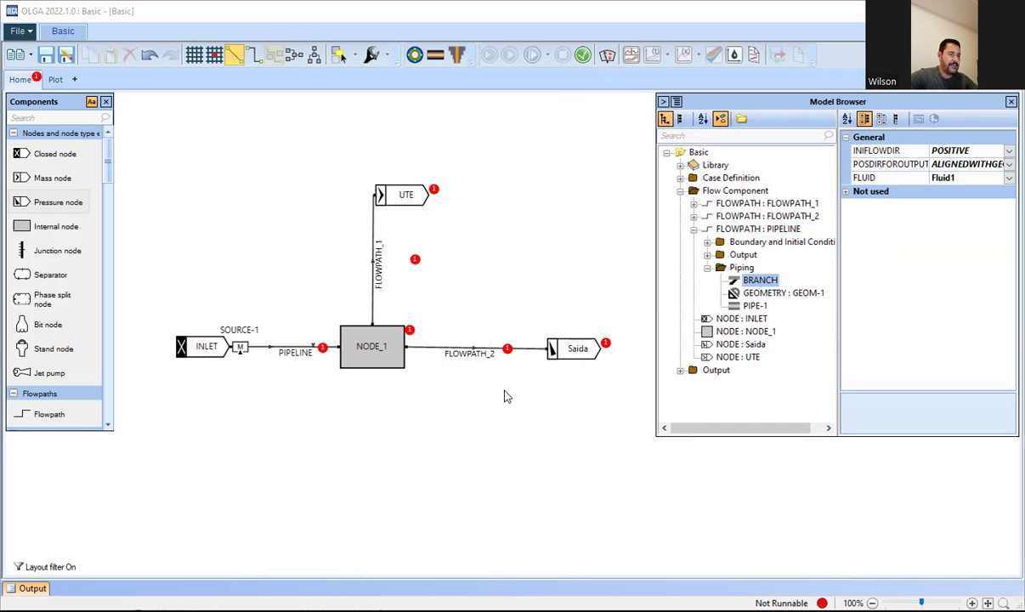
left_click(1007, 180)
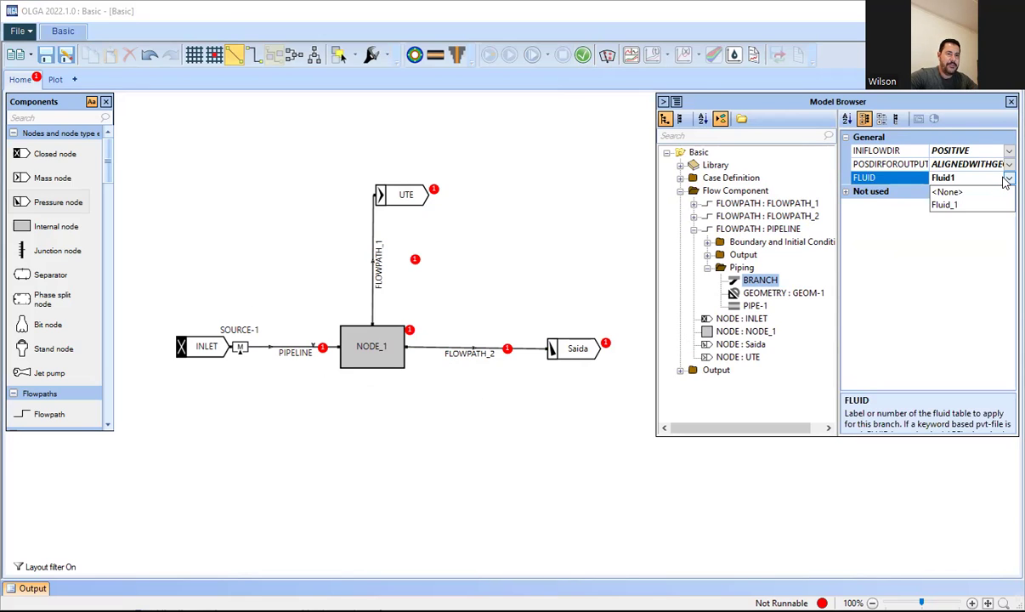
left_click(944, 209)
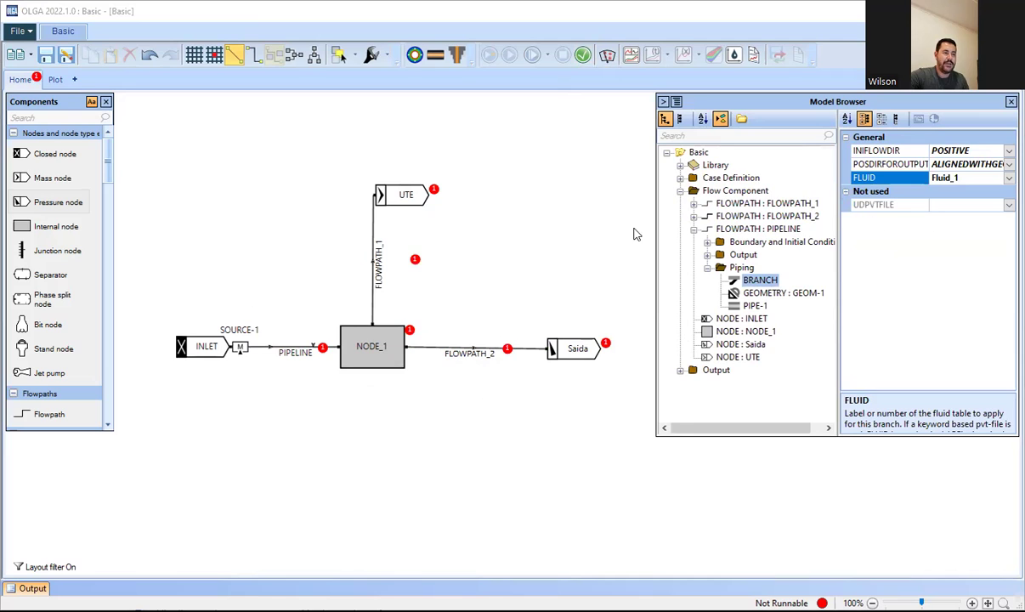
left_click(582, 54)
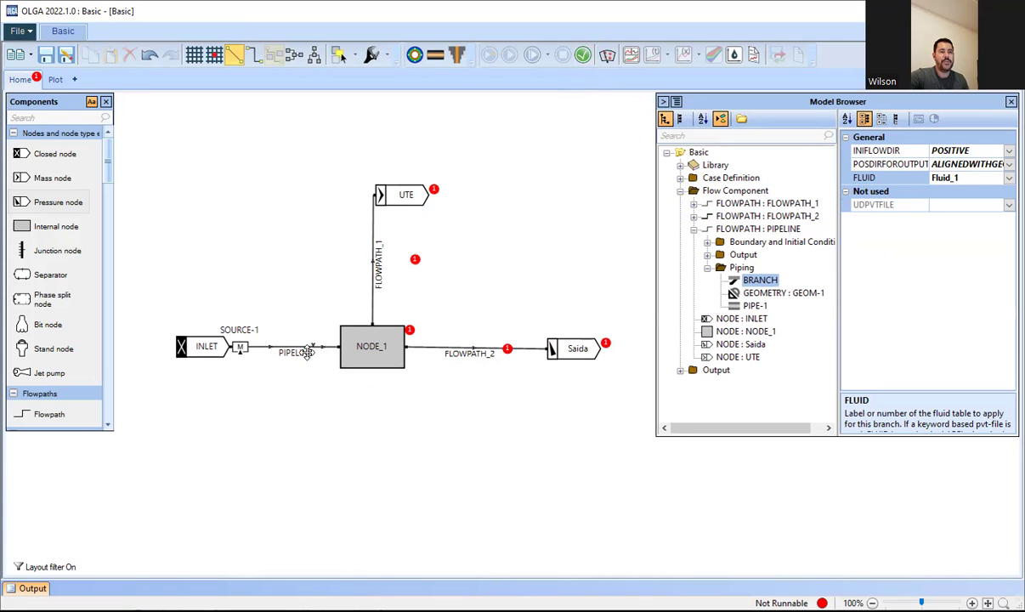
- Assign Fluid_1 as the fluid of the UTE node and of the FLOWPATH_1 branch
left_click(434, 188)
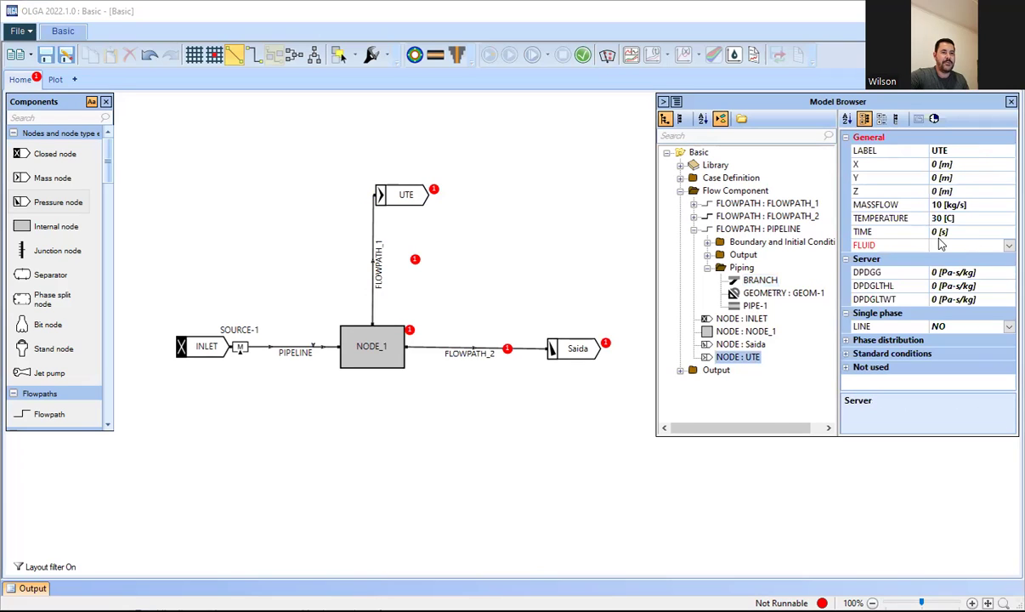
left_click(968, 244)
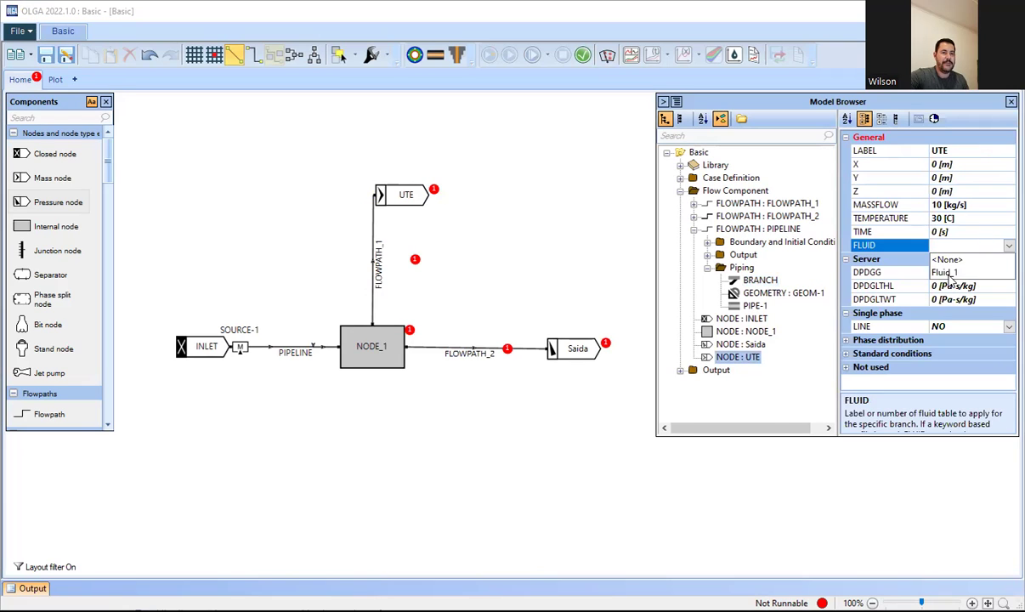
left_click(946, 272)
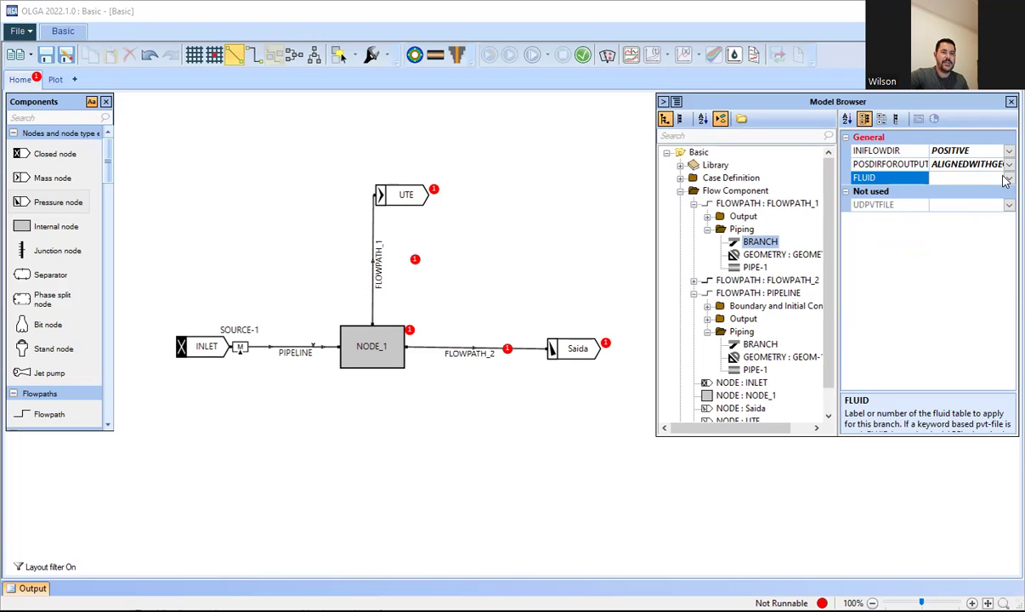
left_click(1005, 181)
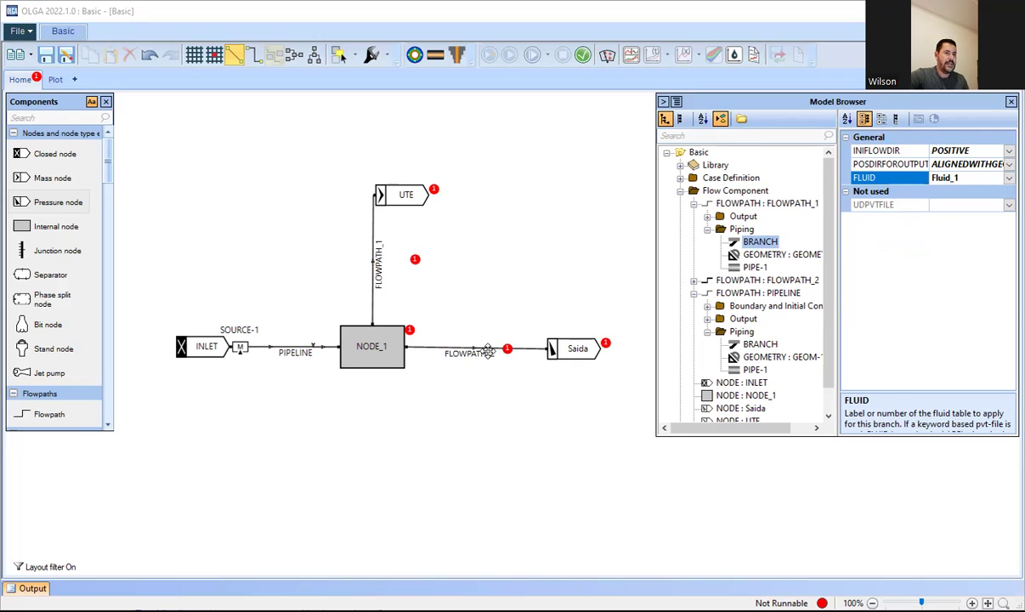
- Assign Fluid_1 as the fluid of the internal node NODE_1 and of the FLOWPATH_2 branch
left_click(407, 330)
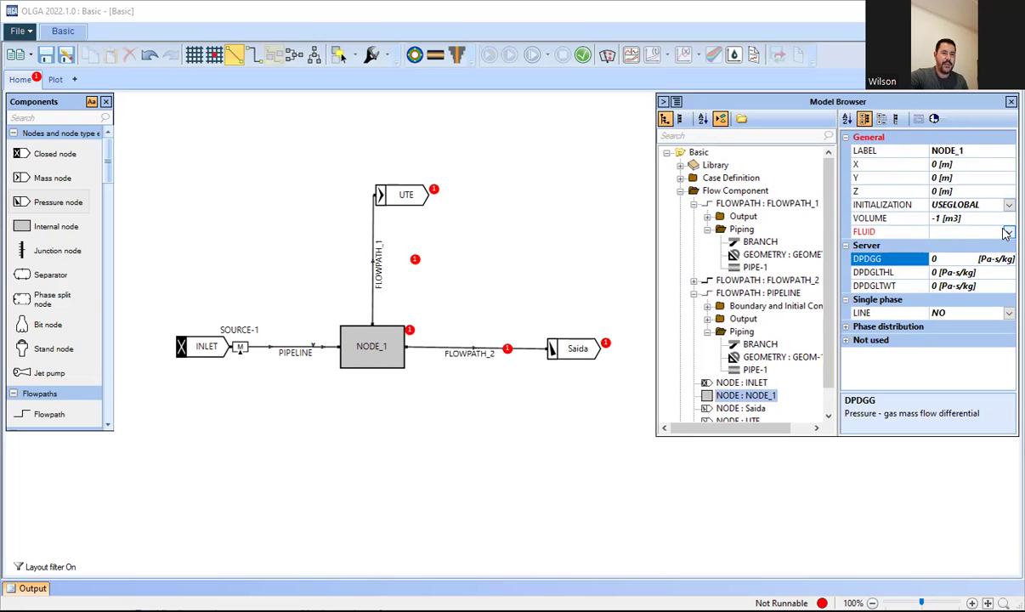
left_click(1006, 232)
left_click(949, 259)
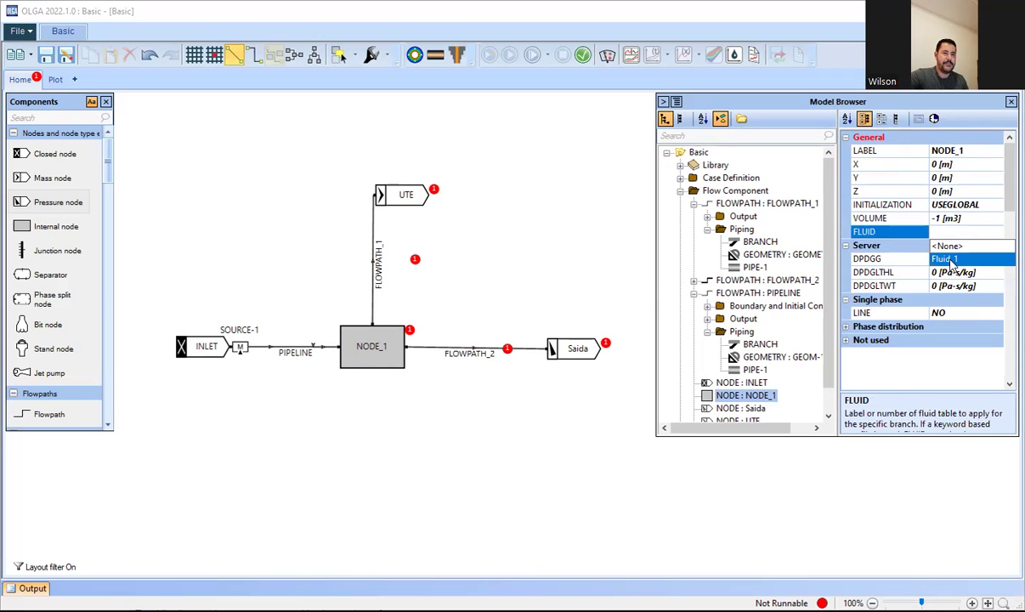
left_click(484, 349)
left_click(948, 178)
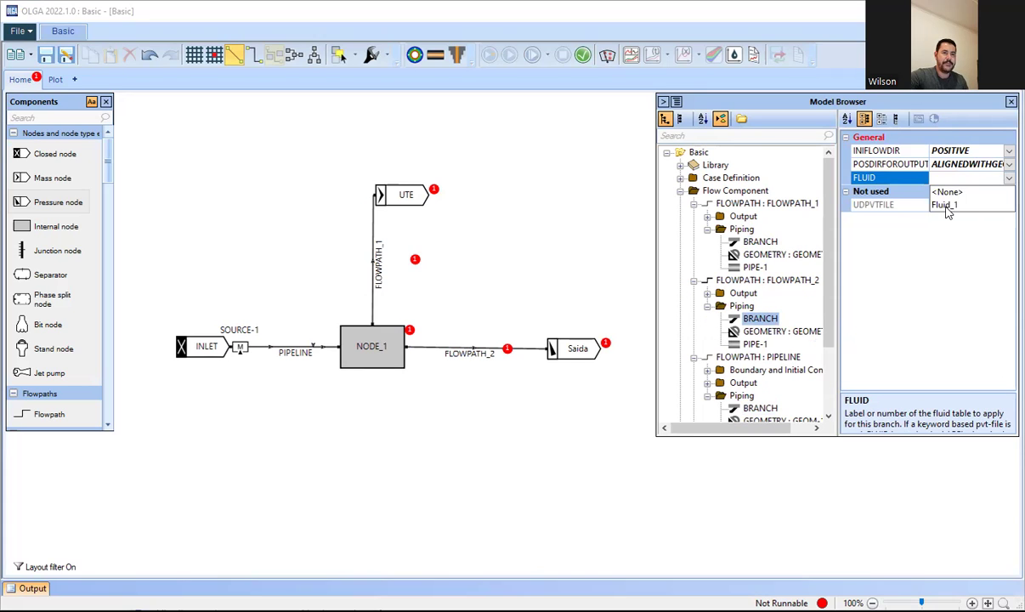
left_click(946, 206)
- Assign Fluid_1 as the fluid of the Saida node and verify the case
left_click(603, 342)
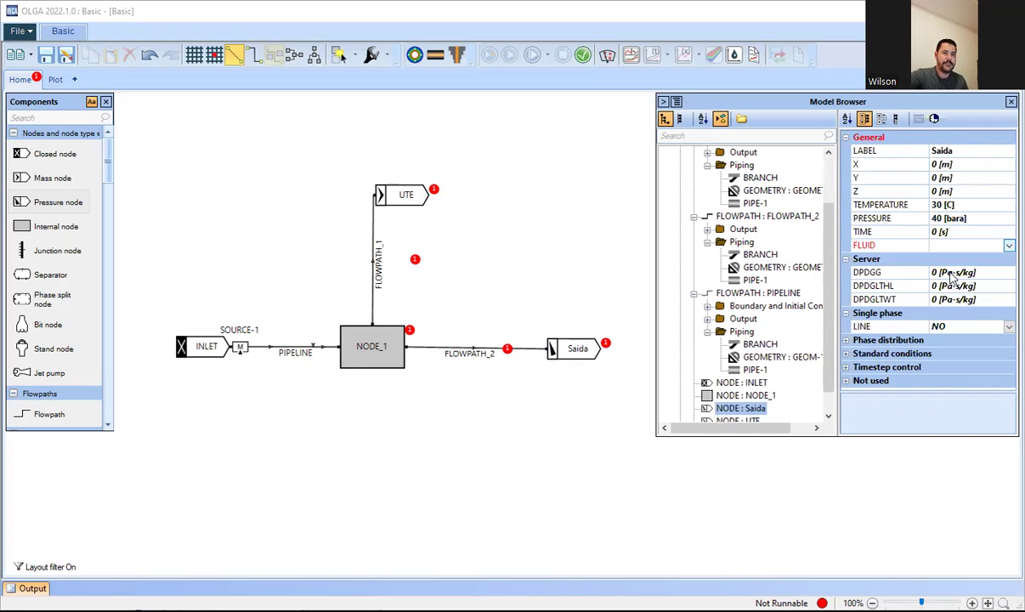
left_click(952, 245)
left_click(947, 272)
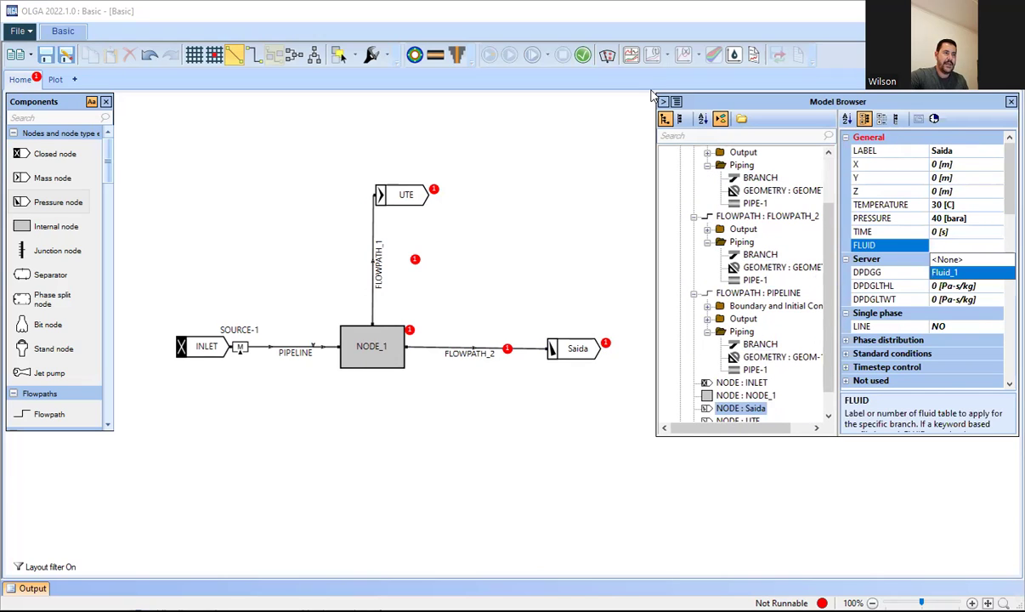
left_click(583, 56)
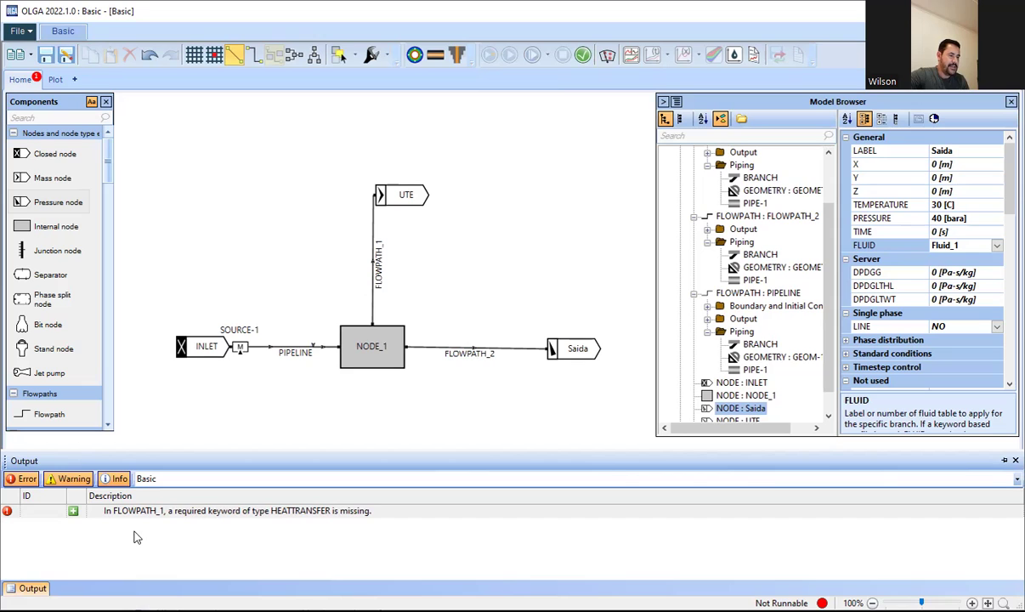
- Add the missing HEATTRANSFER keyword to FLOWPATH_1 from its verification error and set its ambient temperature (TAMBIENT) to 30 °C
left_click(73, 513)
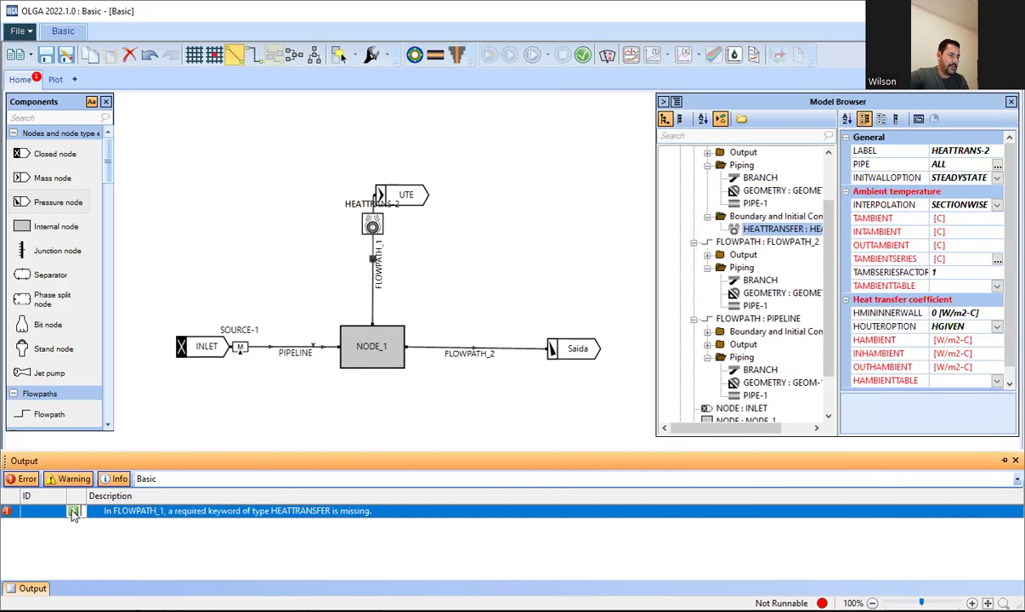
left_click(790, 230)
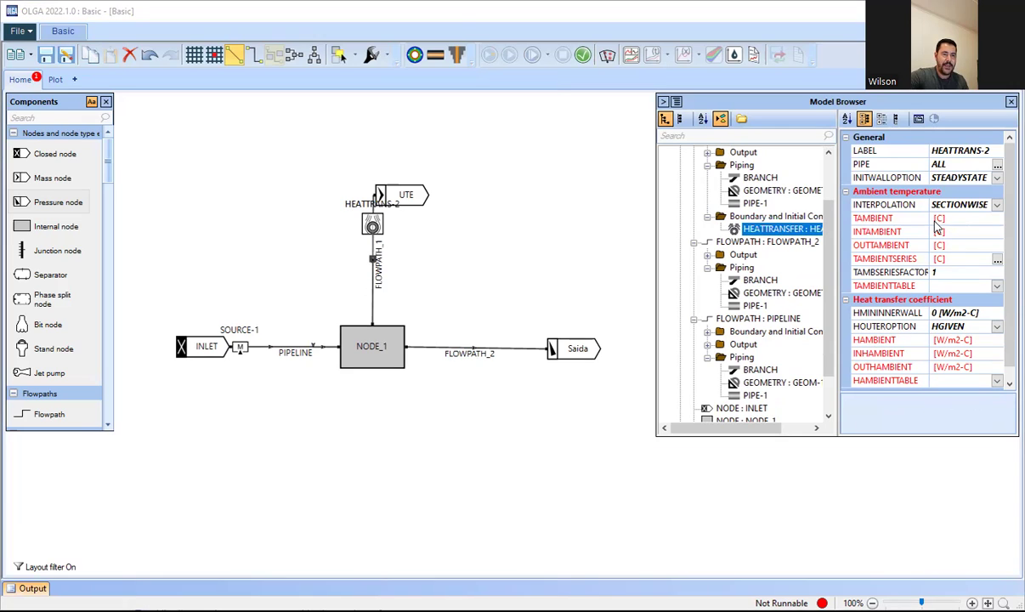
left_click(934, 219)
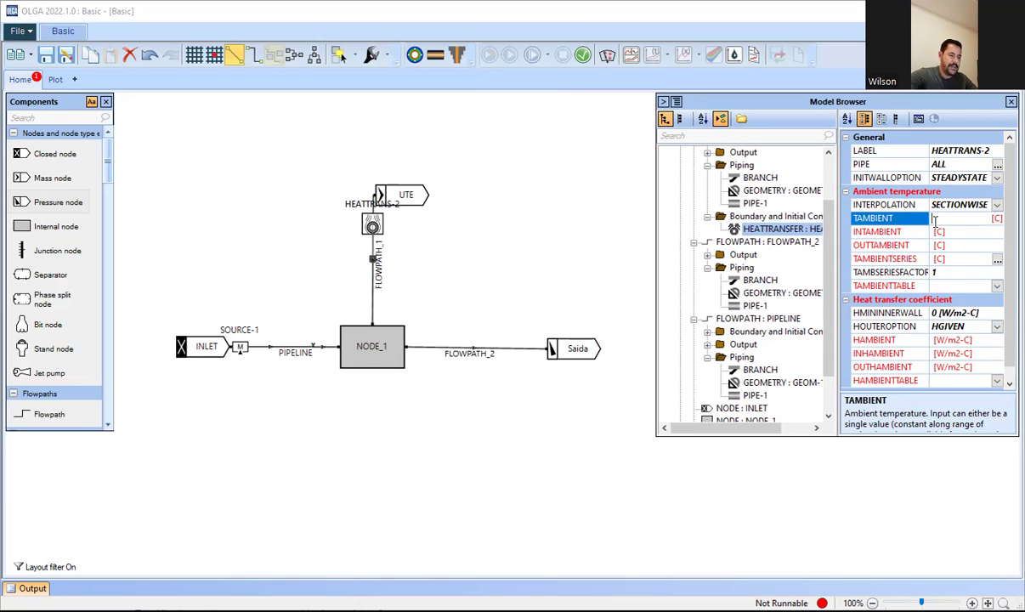
left_click(934, 220)
type("30")
key("Return")
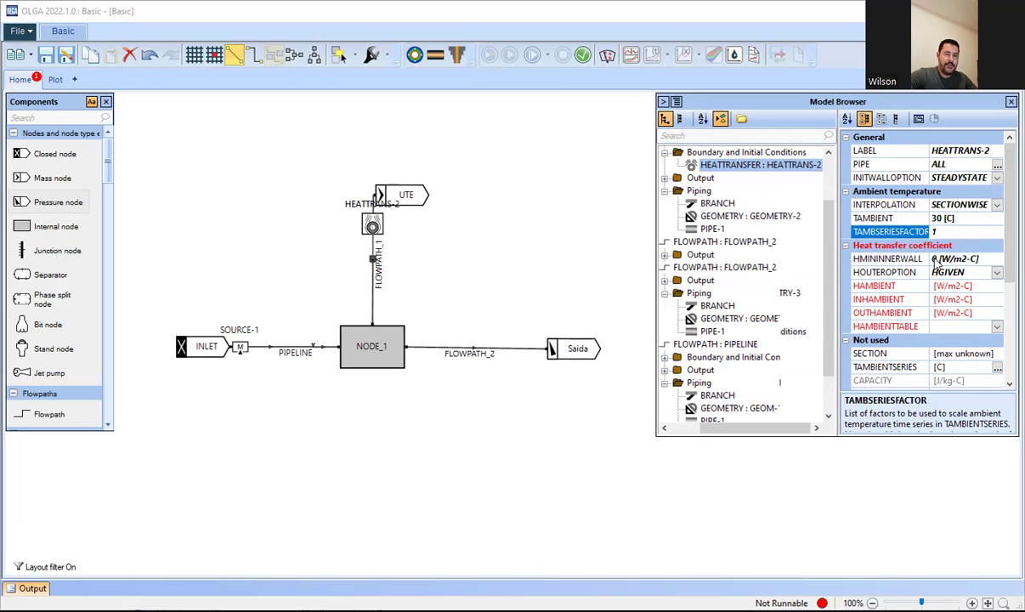
- Set FLOWPATH_1's heat transfer HMININNERWALL to 100 W/m2-C and HAMBIENT to 10 W/m2-C, and verify the case
left_click(935, 259)
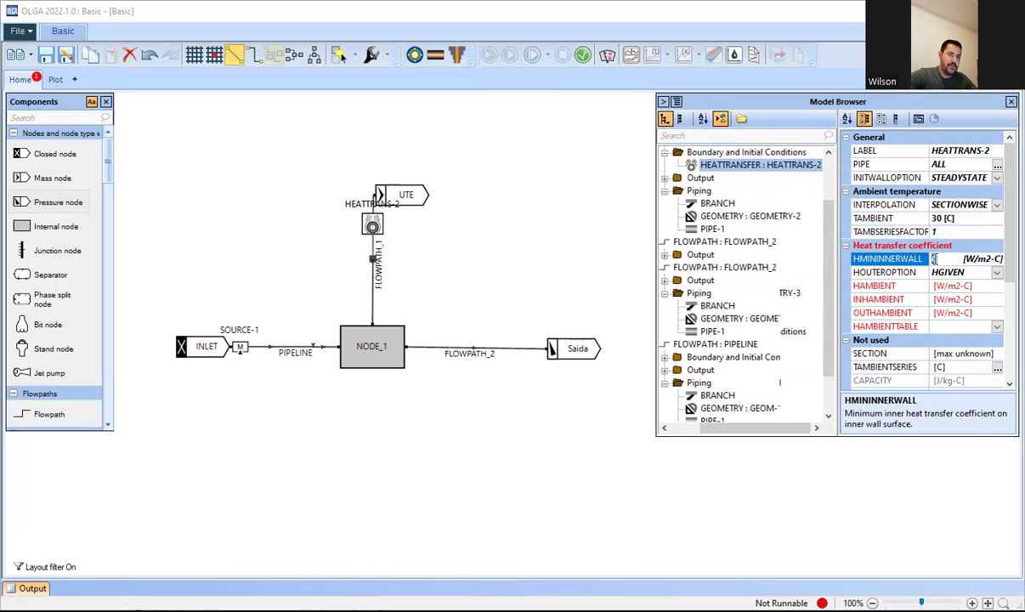
type("100")
key("Return")
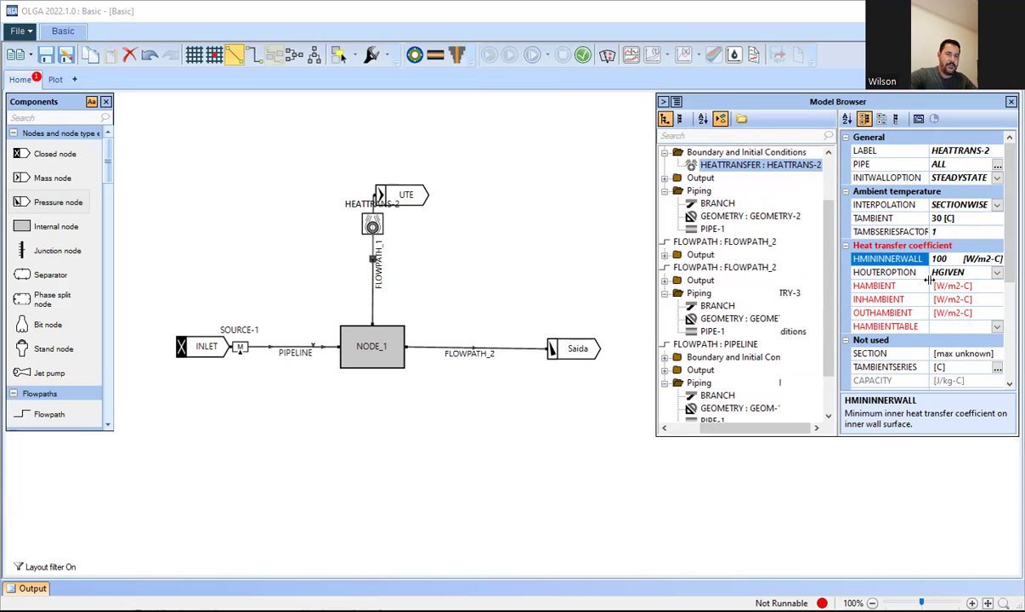
left_click(934, 286)
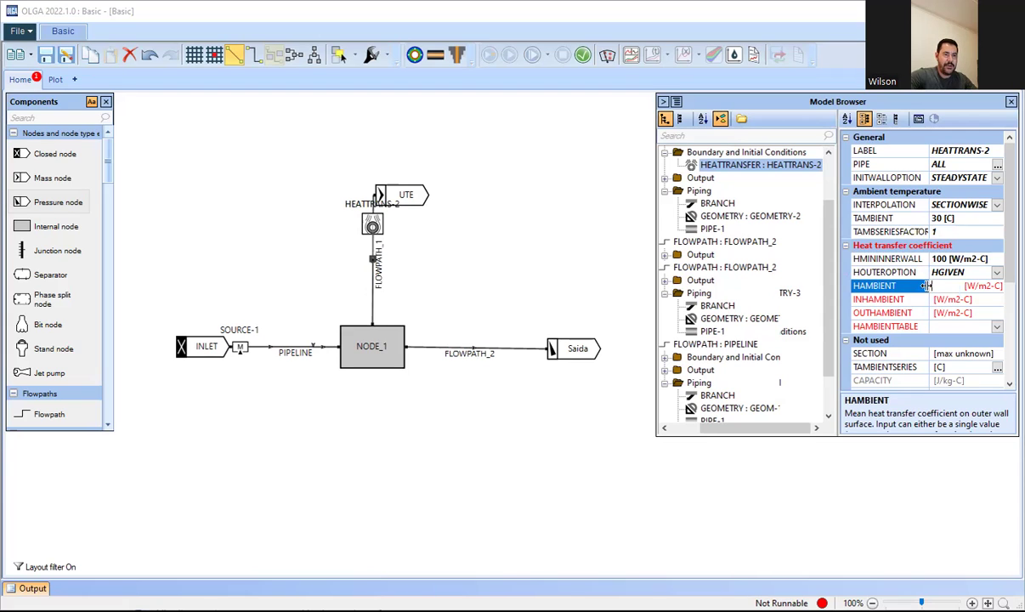
type("10")
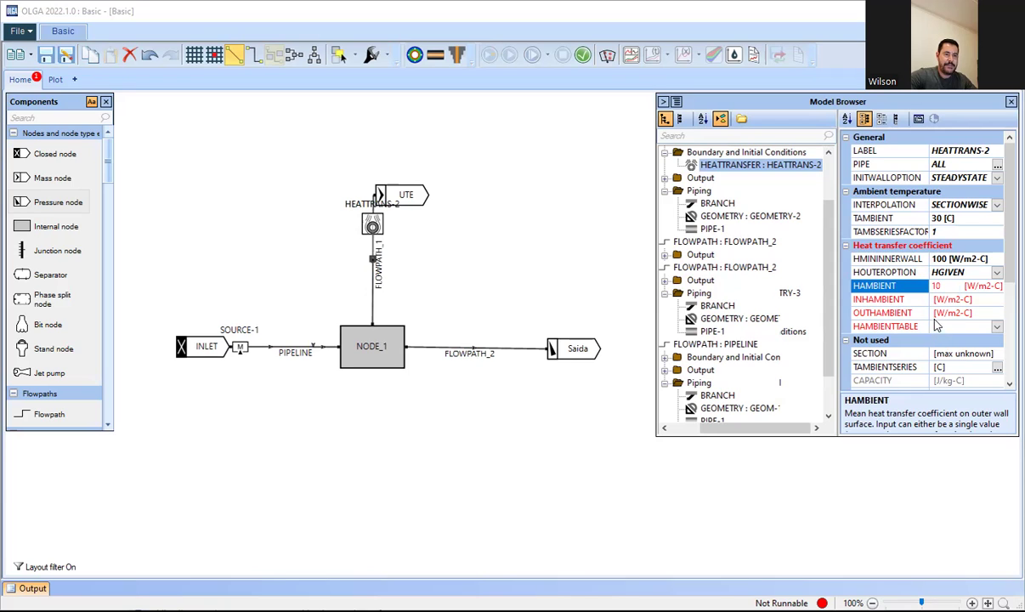
left_click(937, 313)
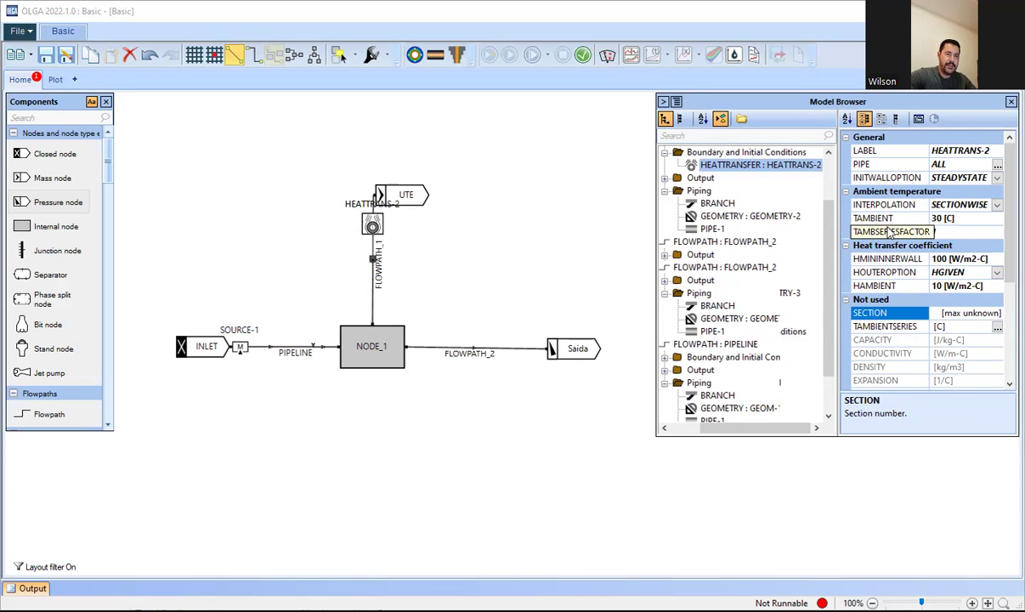
left_click(584, 56)
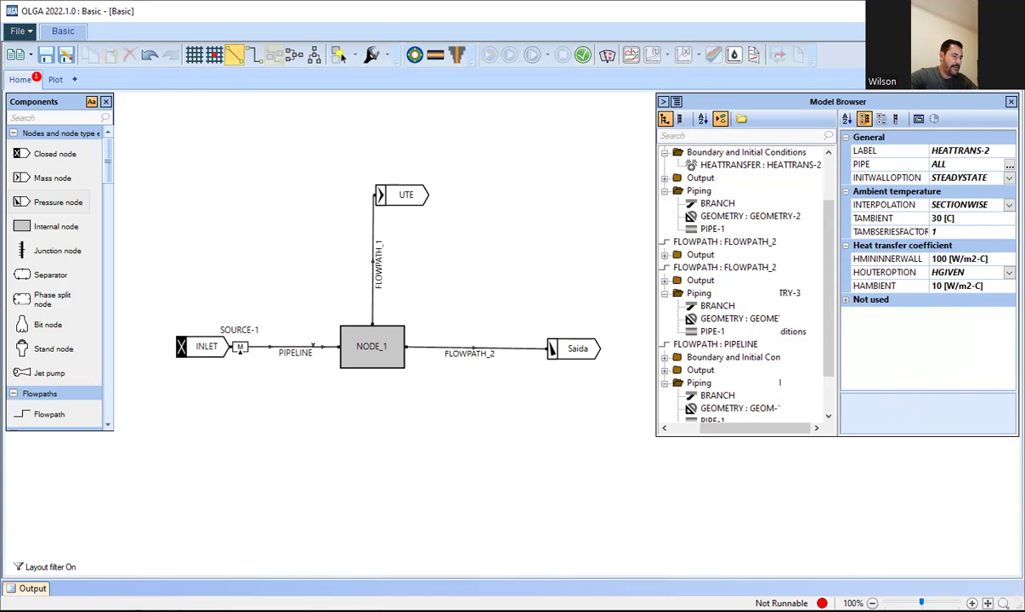
left_click(32, 588)
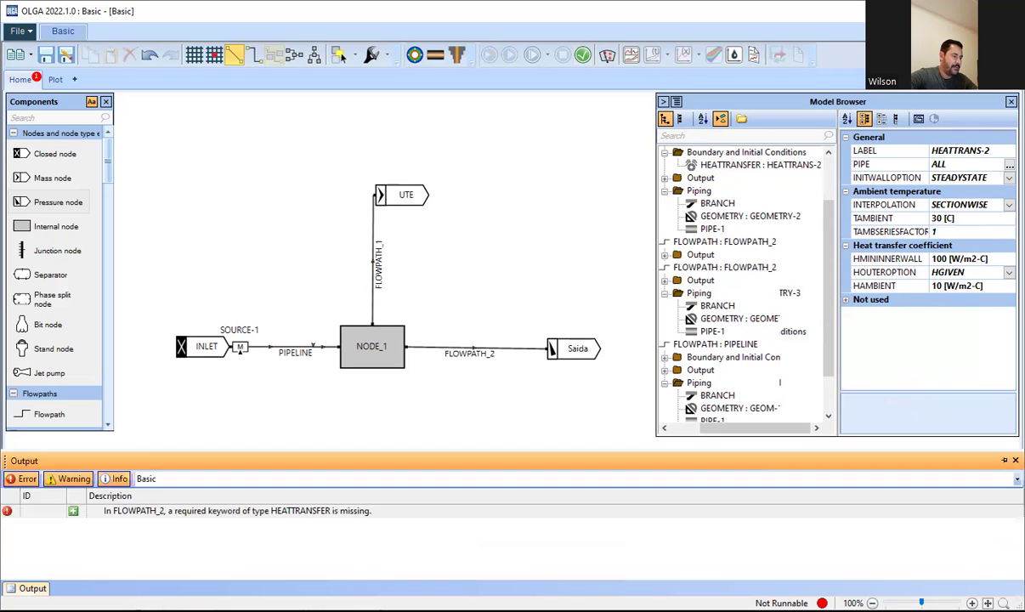
- Add the missing HEATTRANSFER keyword to FLOWPATH_2 from its verification error and set its TAMBIENT to 30 °C
left_click(73, 512)
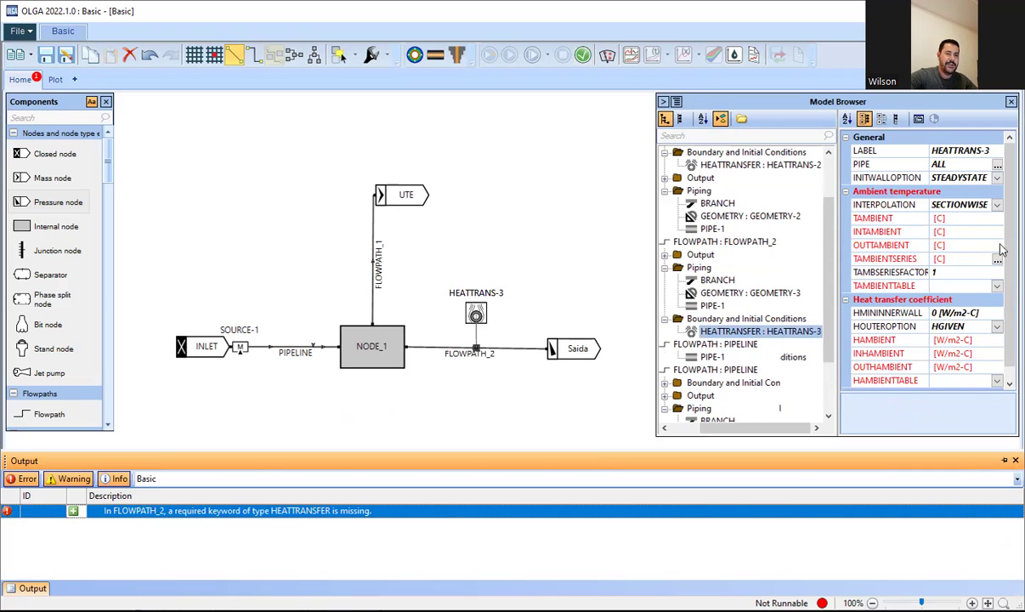
left_click(933, 220)
type("3")
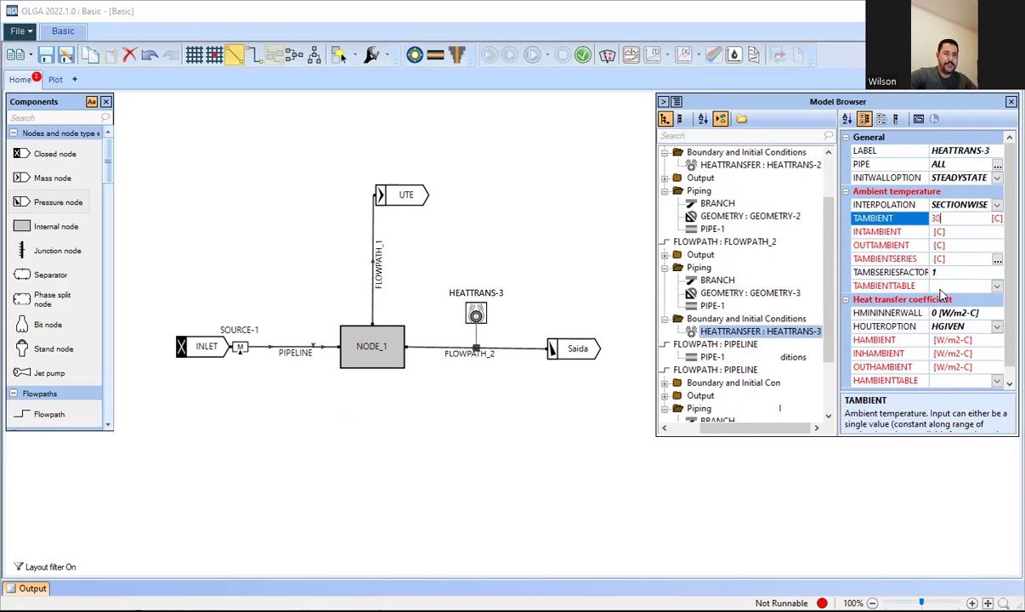
type("0")
- Set FLOWPATH_2's heat transfer HMININNERWALL to 100 W/m2-C and HAMBIENT to 10 W/m2-C
left_click(934, 315)
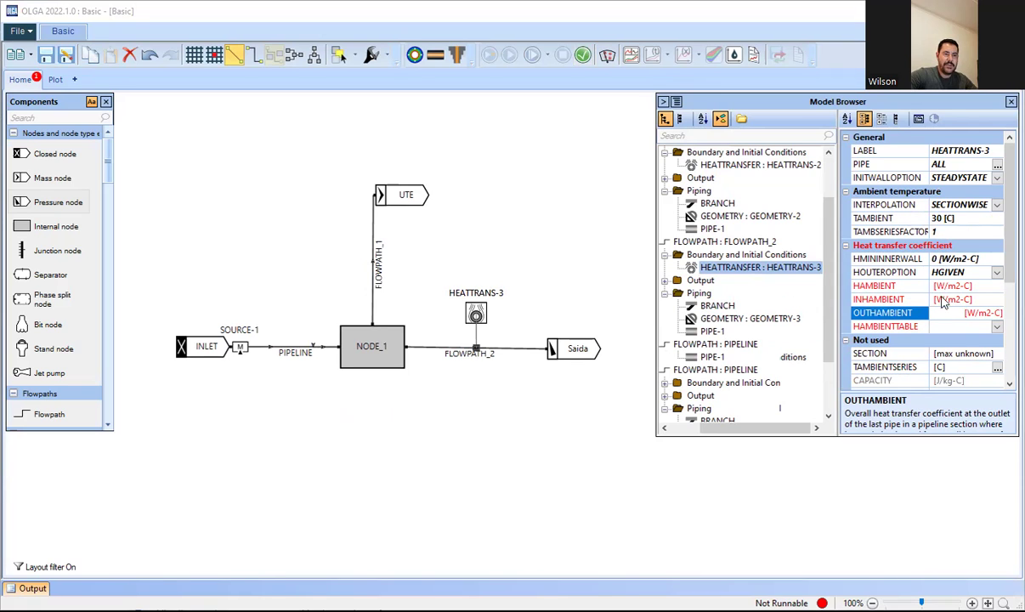
left_click(934, 259)
type("100")
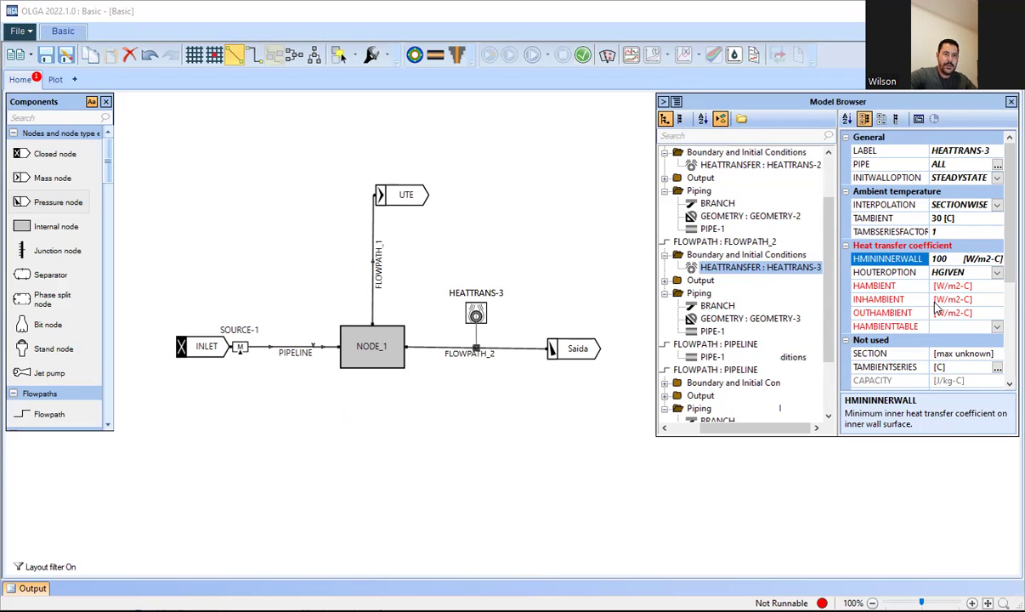
left_click(931, 286)
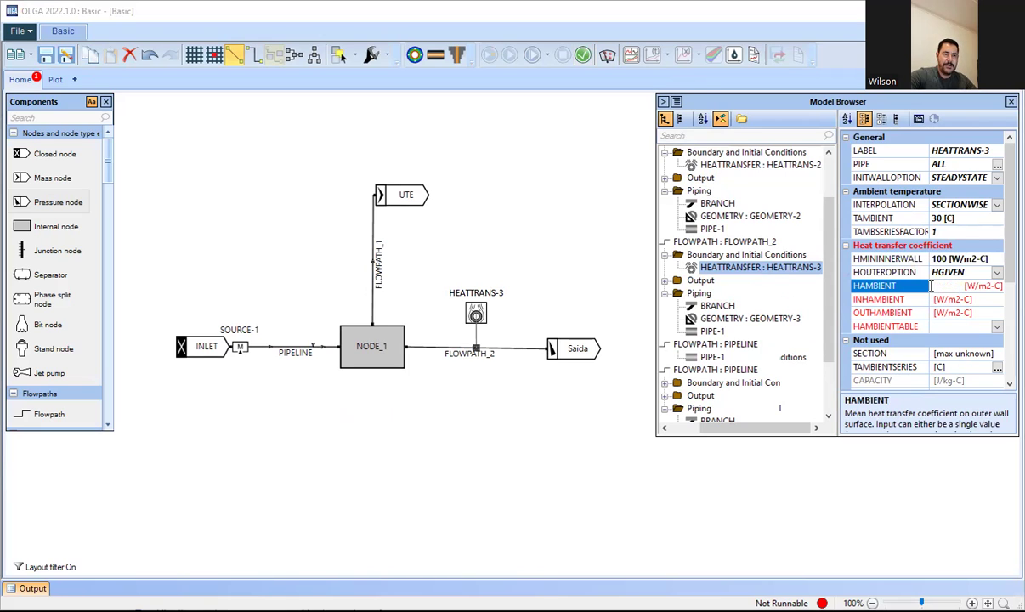
left_click(958, 286)
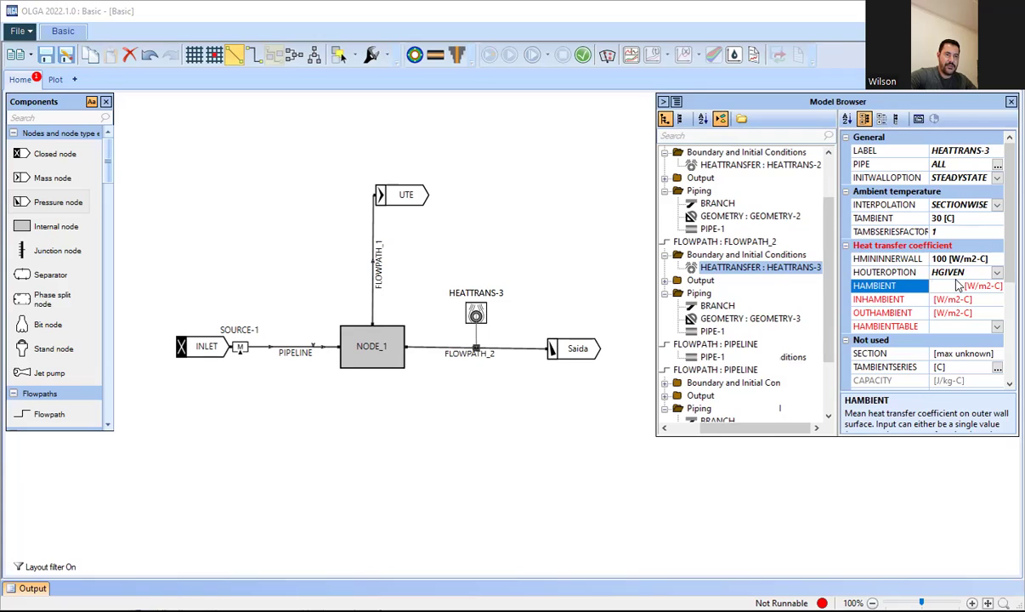
type("10")
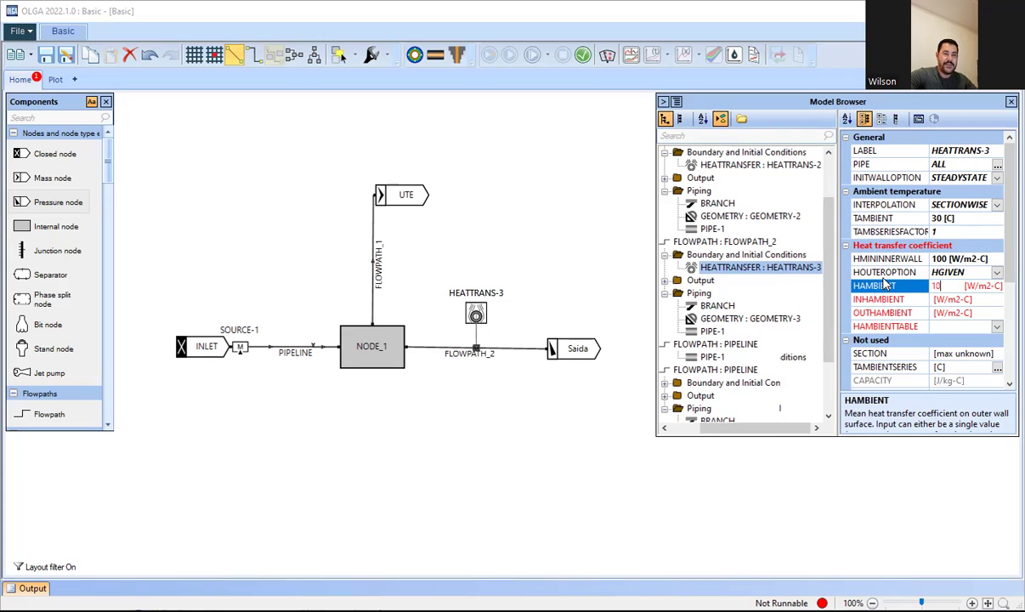
left_click(905, 341)
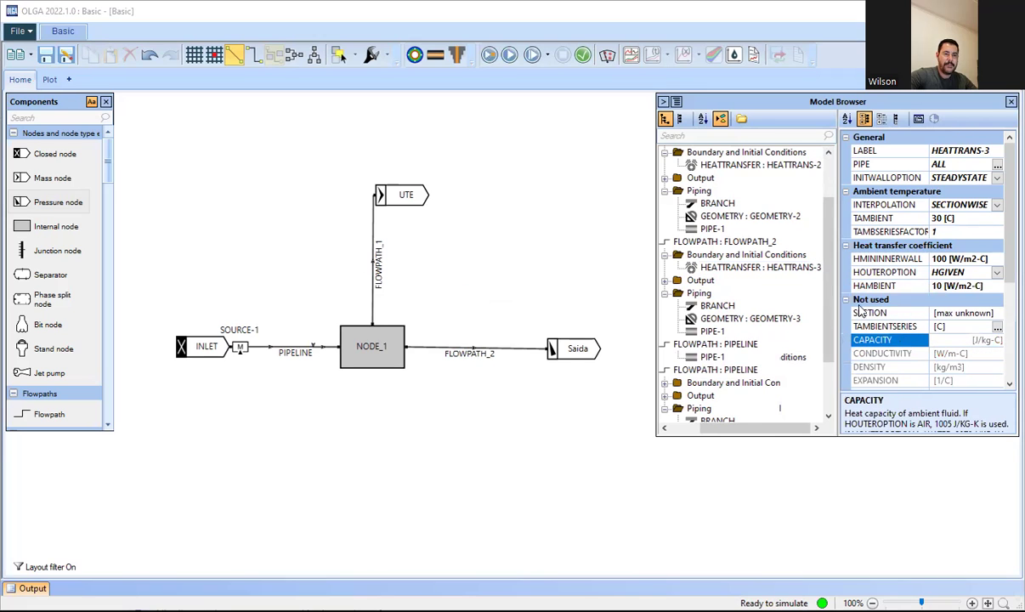
- Verify the completed case and run the simulation in batch mode
left_click(631, 55)
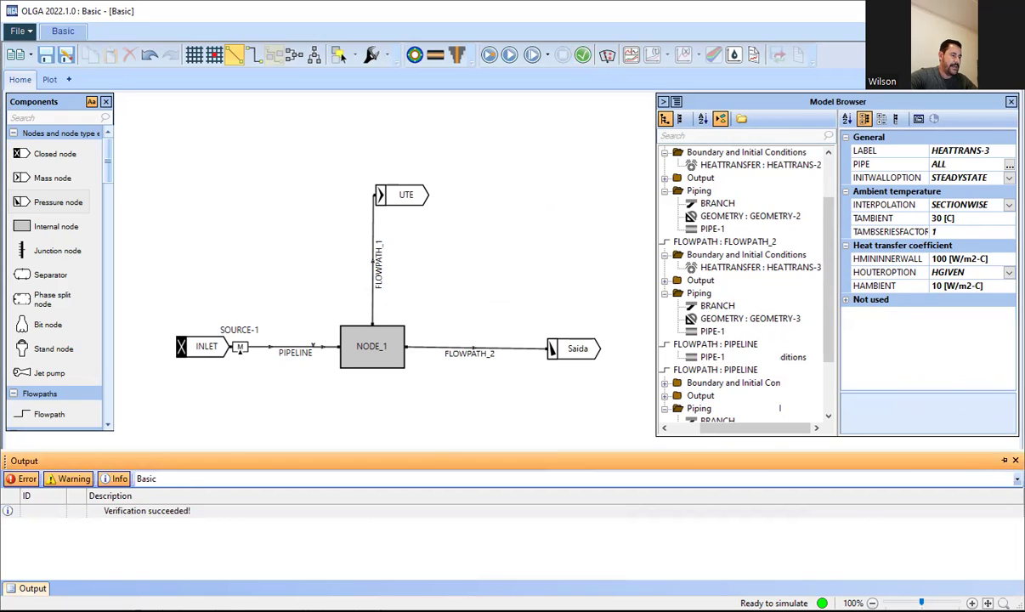
left_click(230, 204)
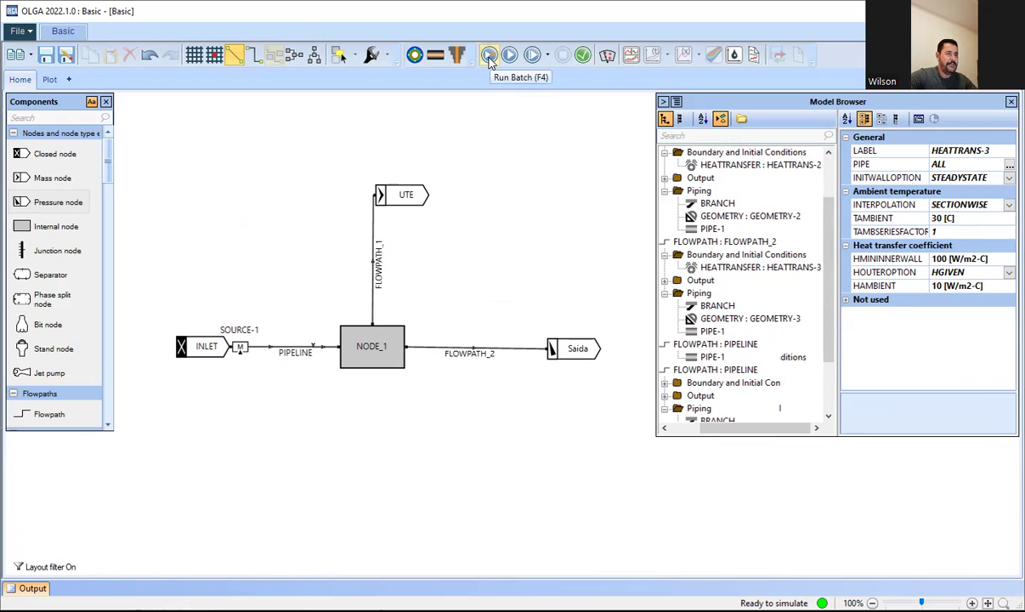
left_click(489, 57)
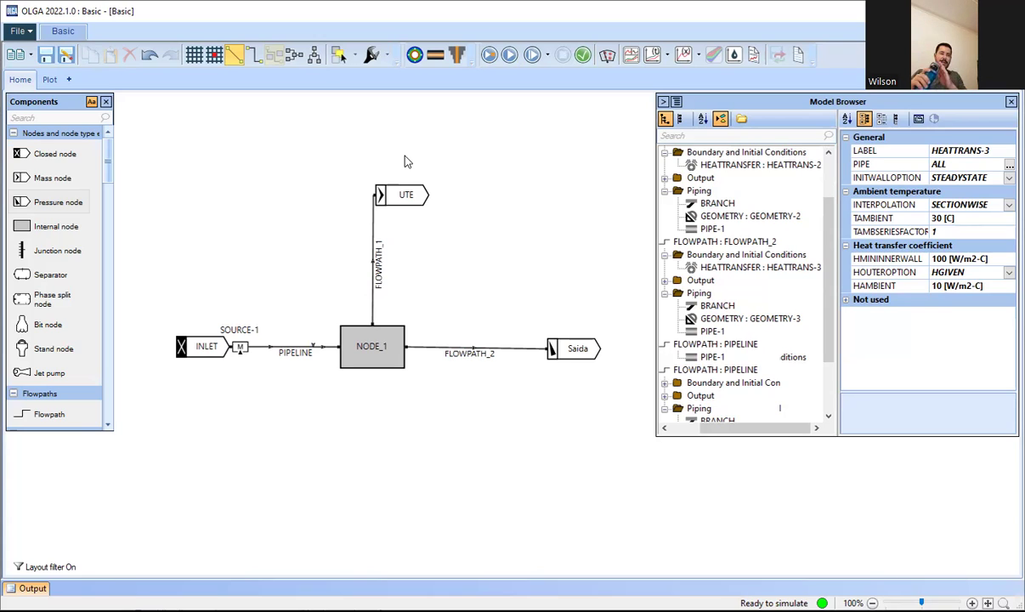
- Create a trend plot of the pressure (PT) in FLOWPATH_2's PIPE-1, section 1
left_click(651, 54)
left_click(318, 34)
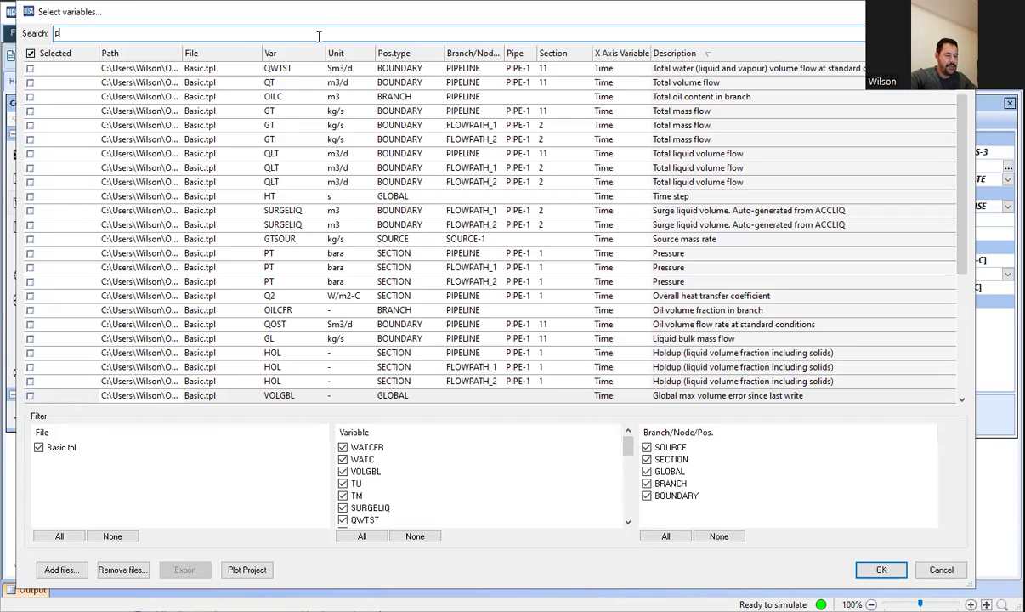
type("t")
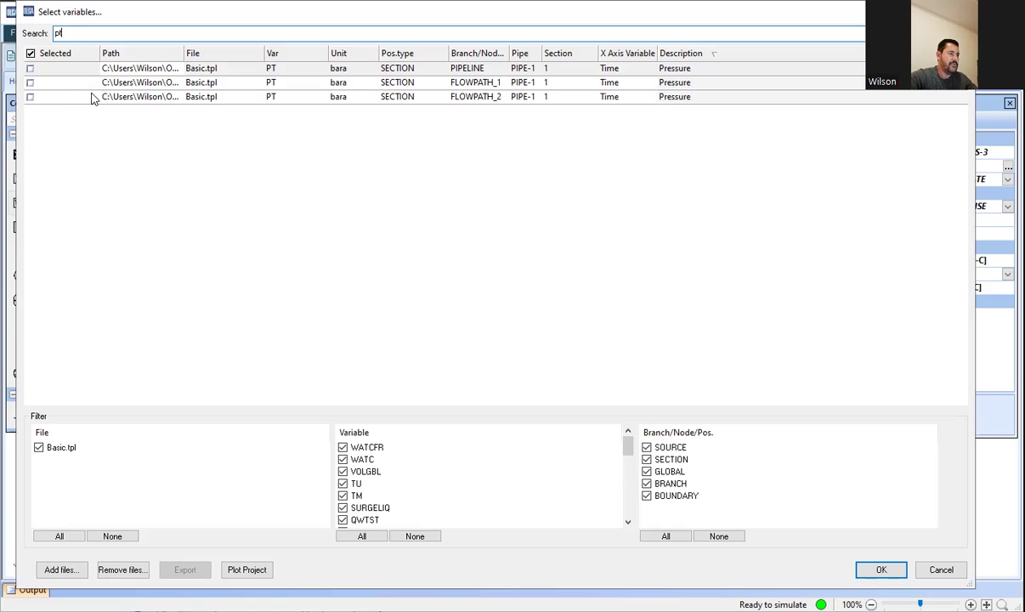
left_click(30, 98)
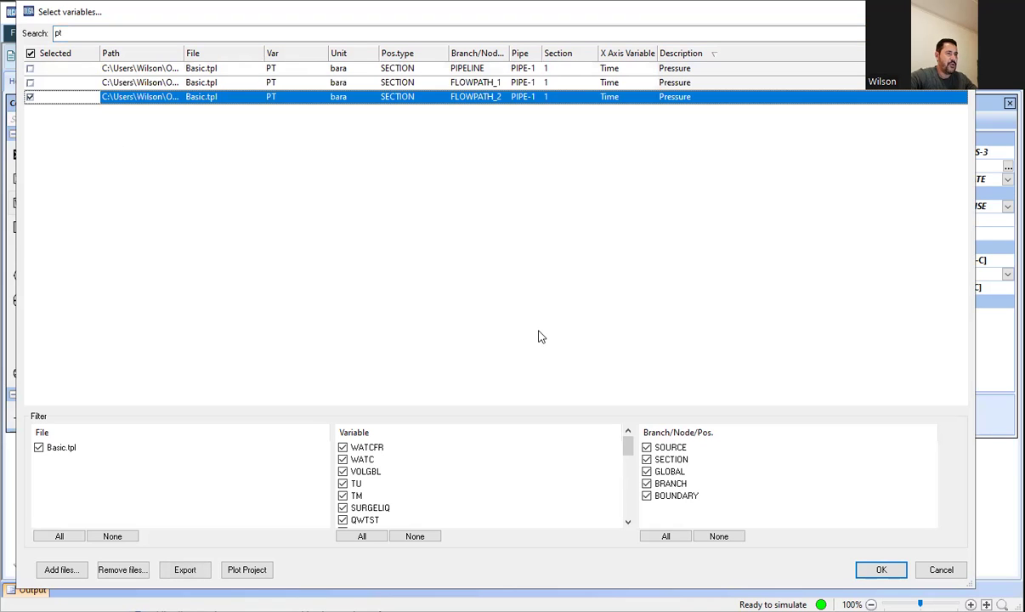
left_click(882, 570)
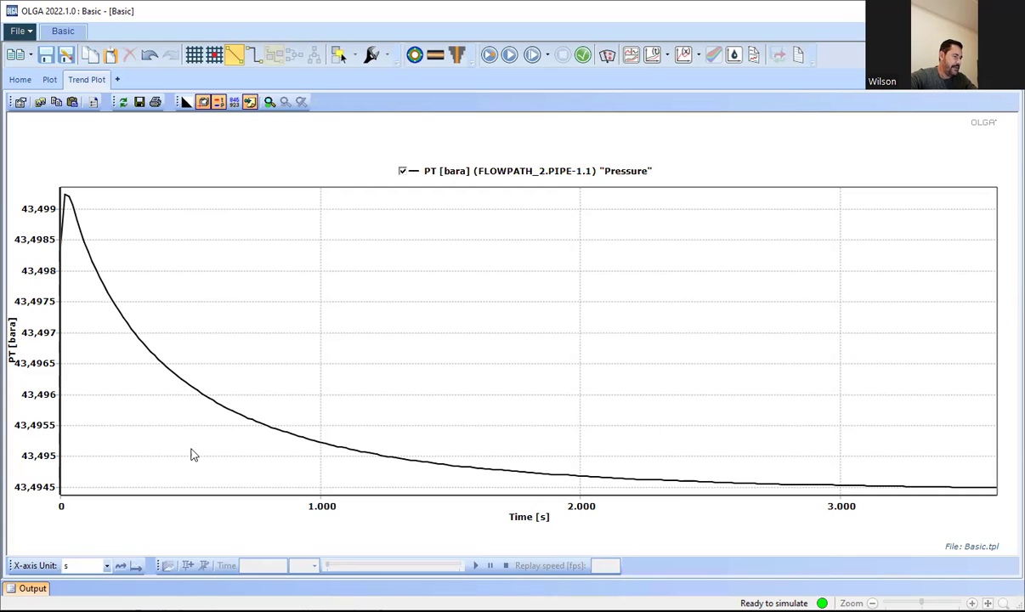
- Create a profile plot of the pressure (PT) along FLOWPATH_2
left_click(684, 56)
type("pt")
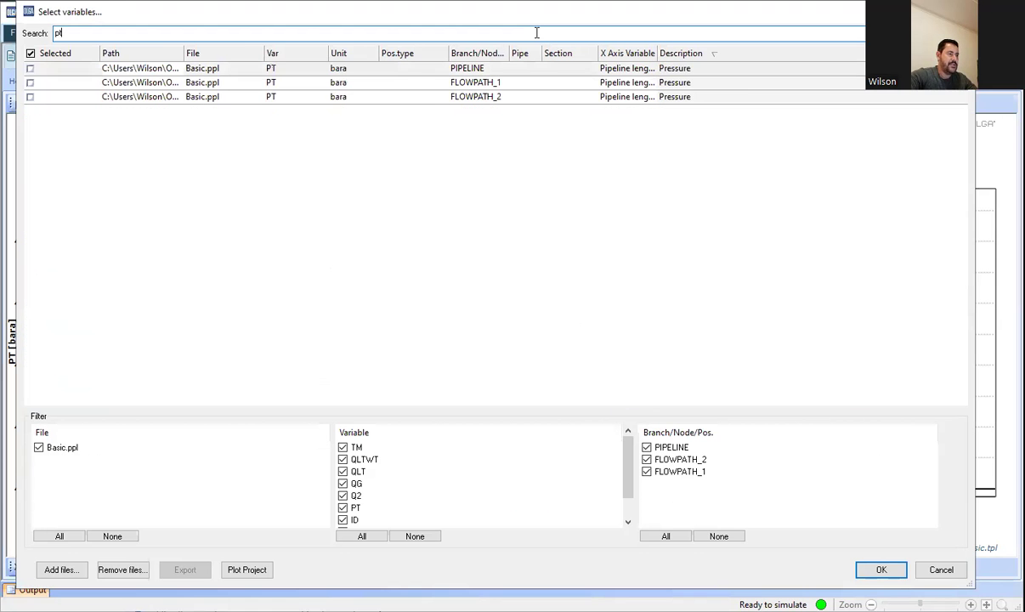
left_click(30, 97)
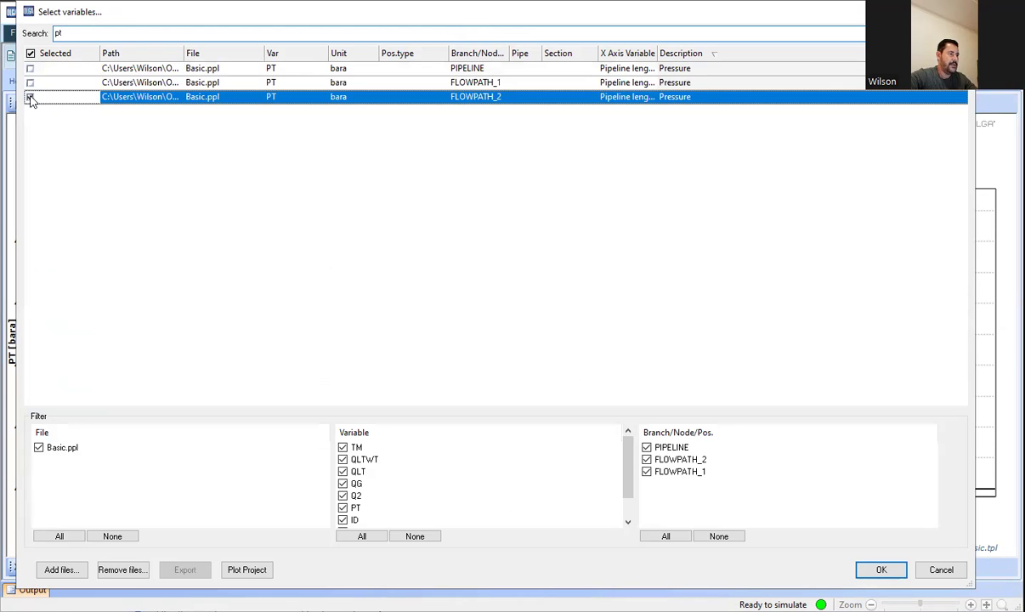
left_click(879, 570)
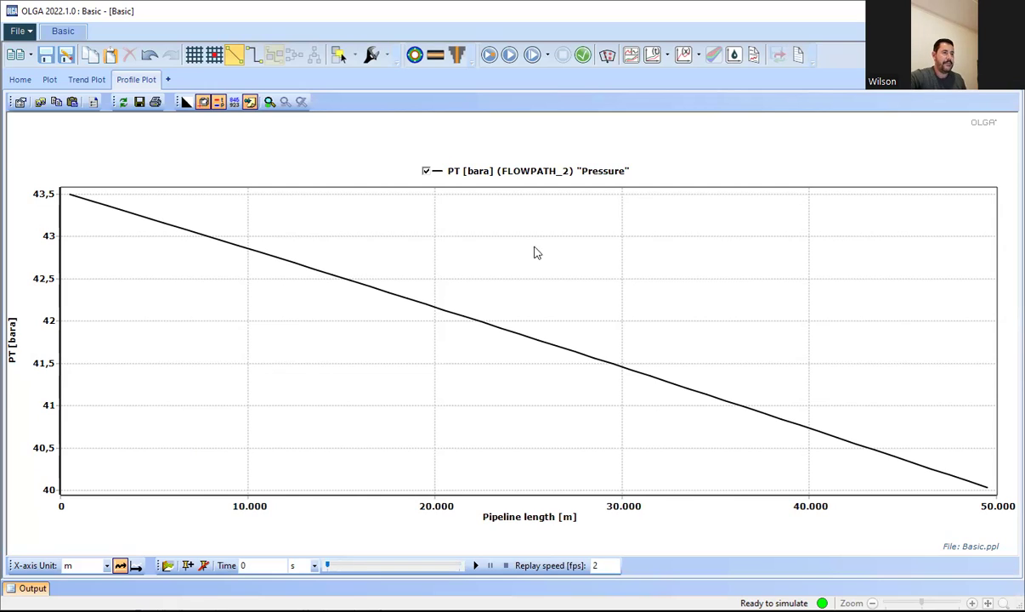
- Create a profile plot of the fluid temperature (TM) along FLOWPATH_2
left_click(692, 58)
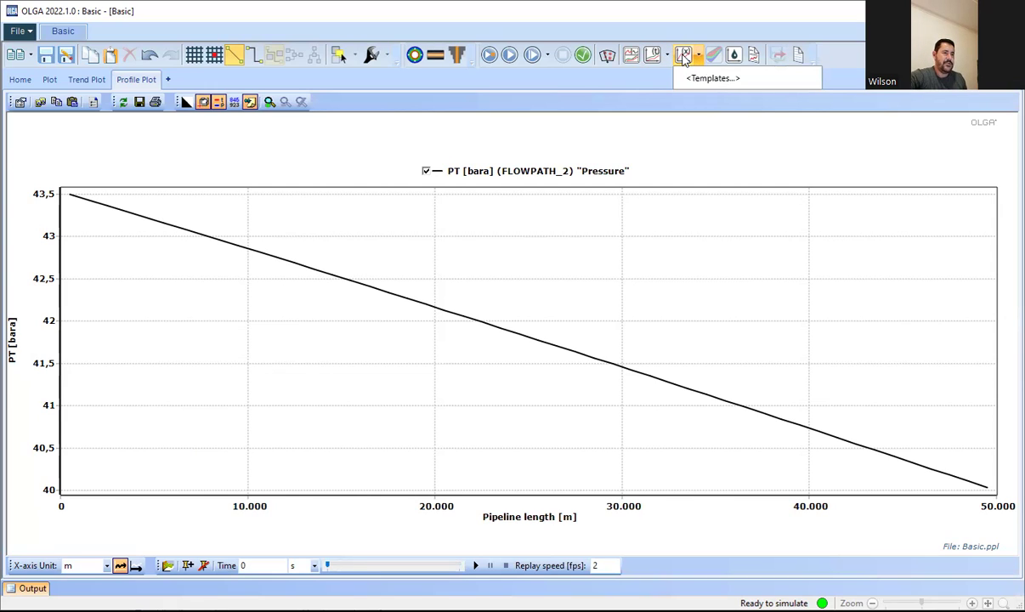
left_click(684, 56)
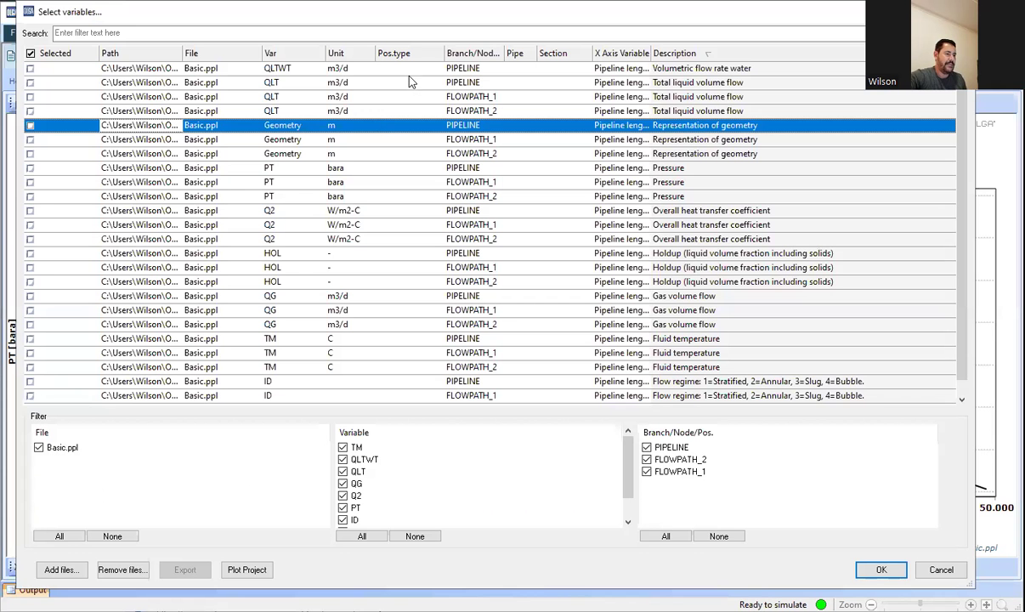
left_click(410, 33)
type("tm")
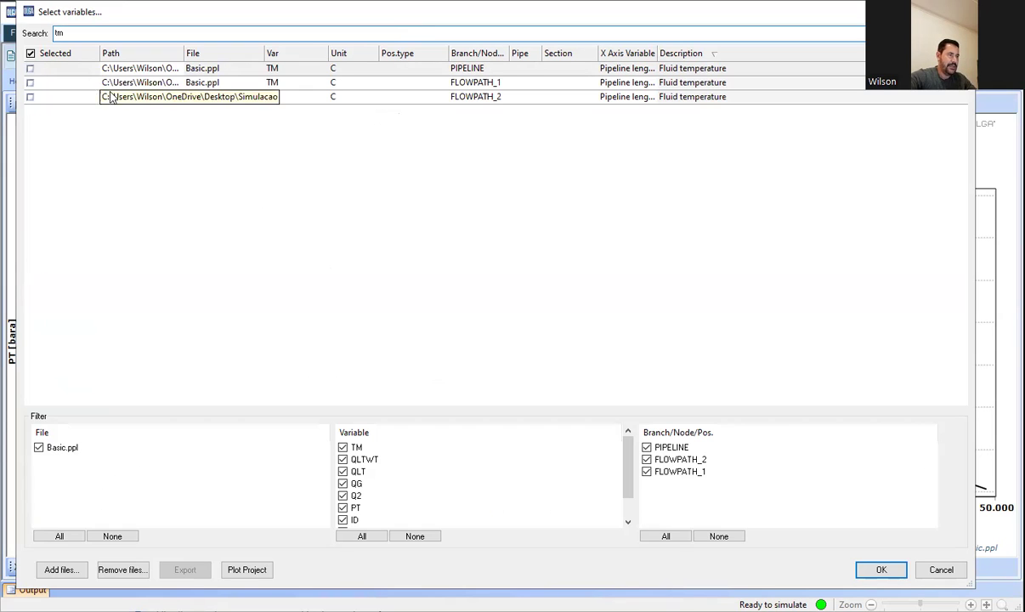
left_click(30, 97)
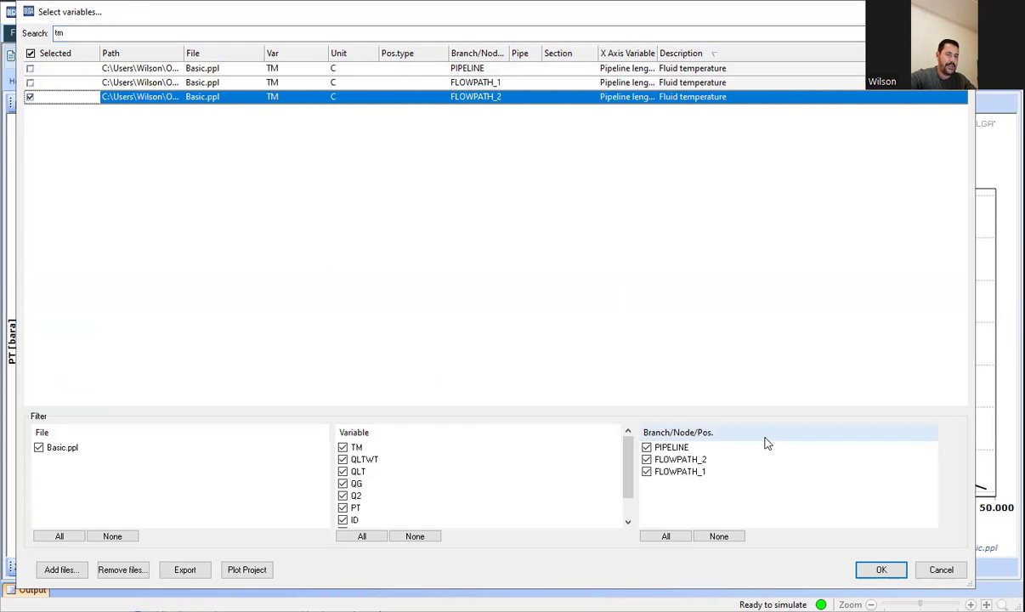
left_click(881, 570)
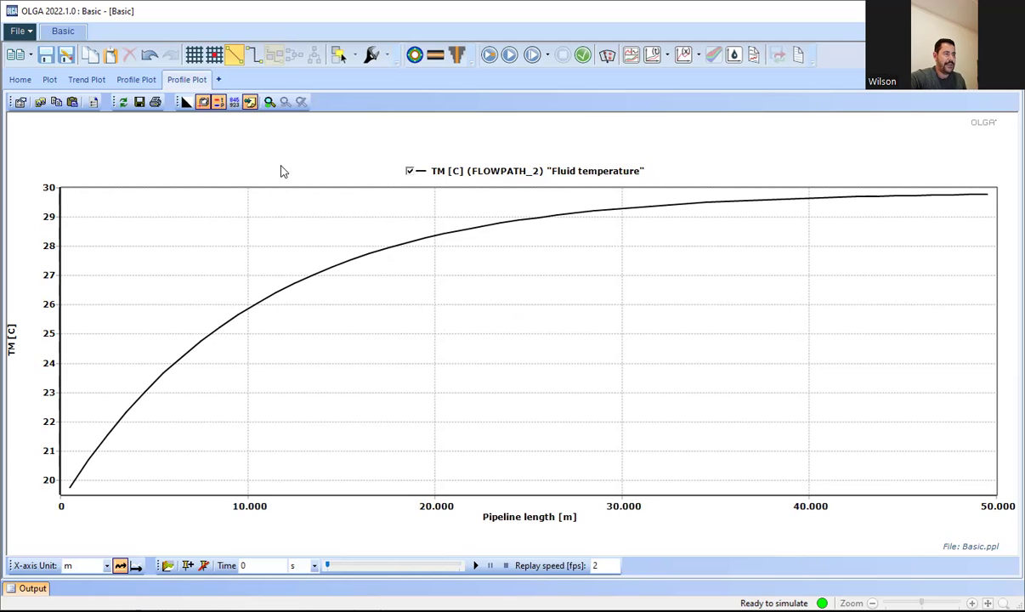
- Copy the underlying data of FLOWPATH_2's pressure (PT) profile plot to the clipboard
left_click(136, 79)
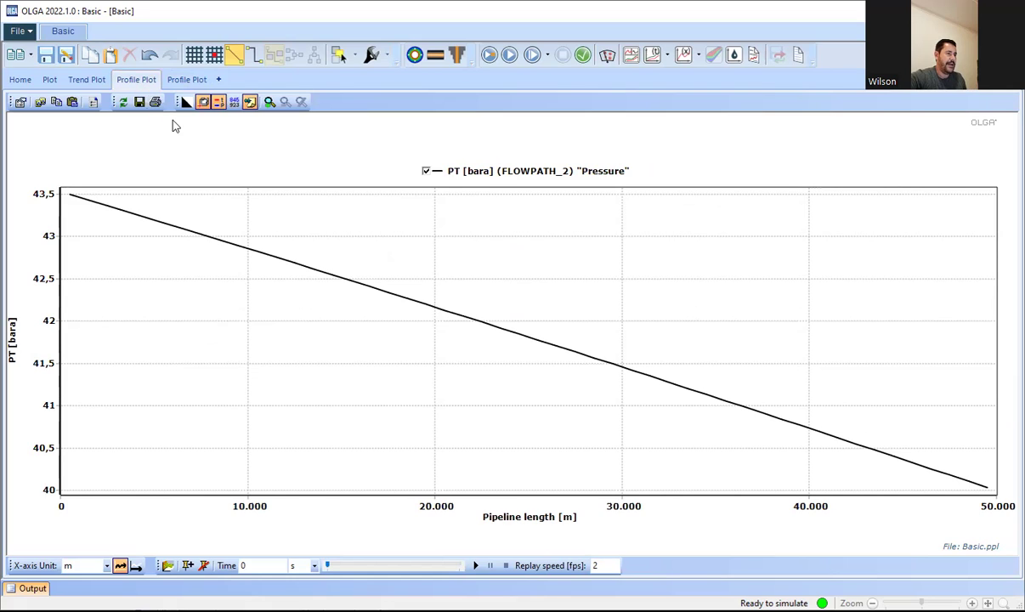
right_click(331, 227)
mouse_move(351, 244)
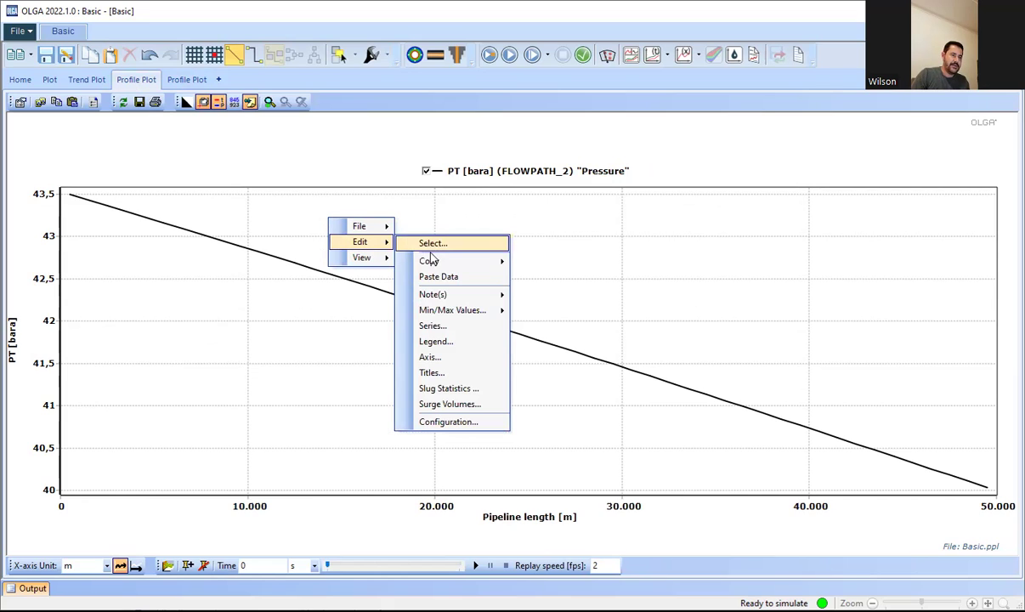
mouse_move(442, 261)
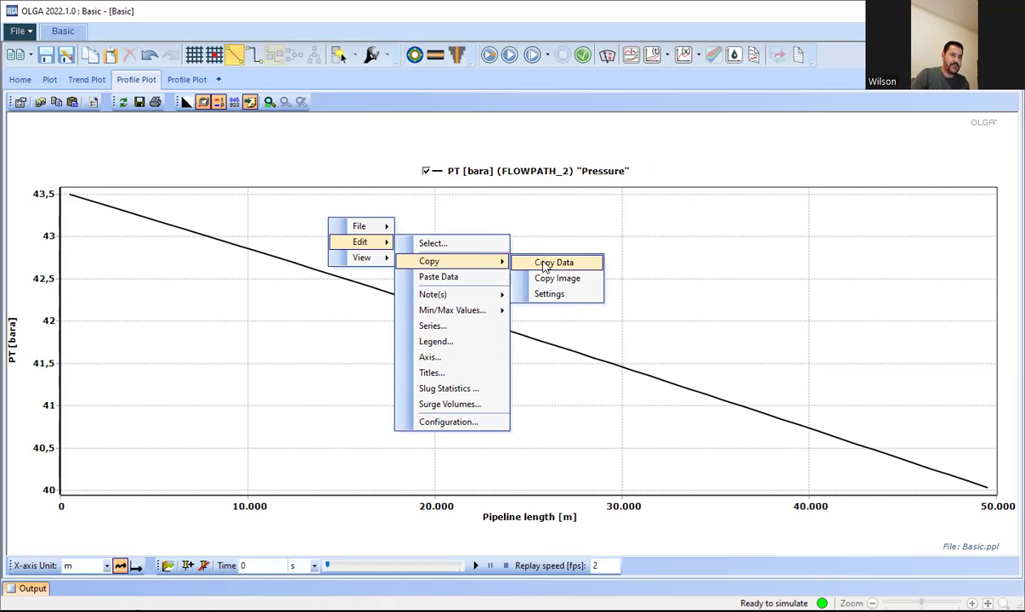
left_click(591, 265)
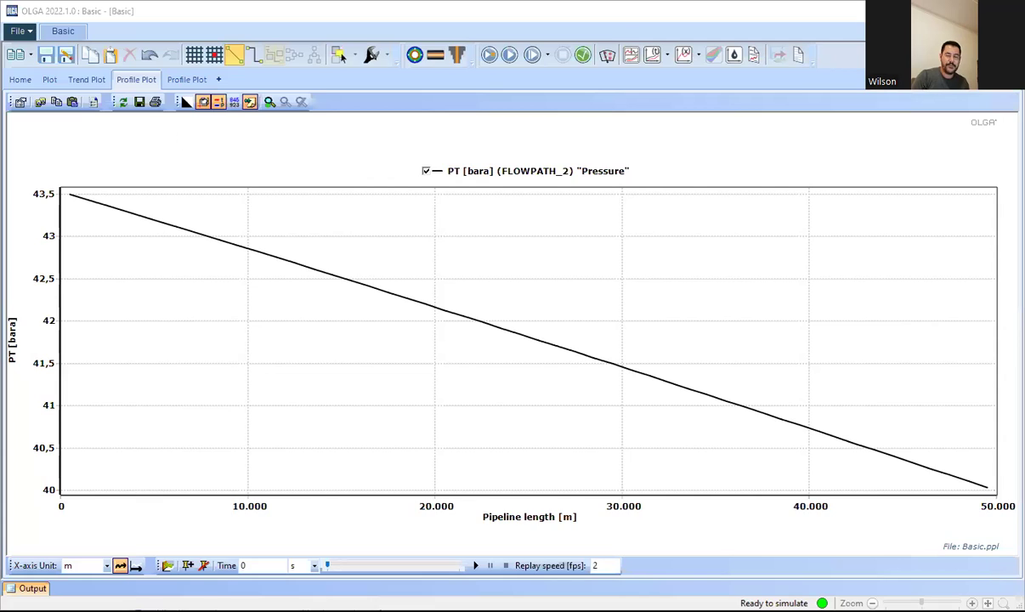
left_click(181, 133)
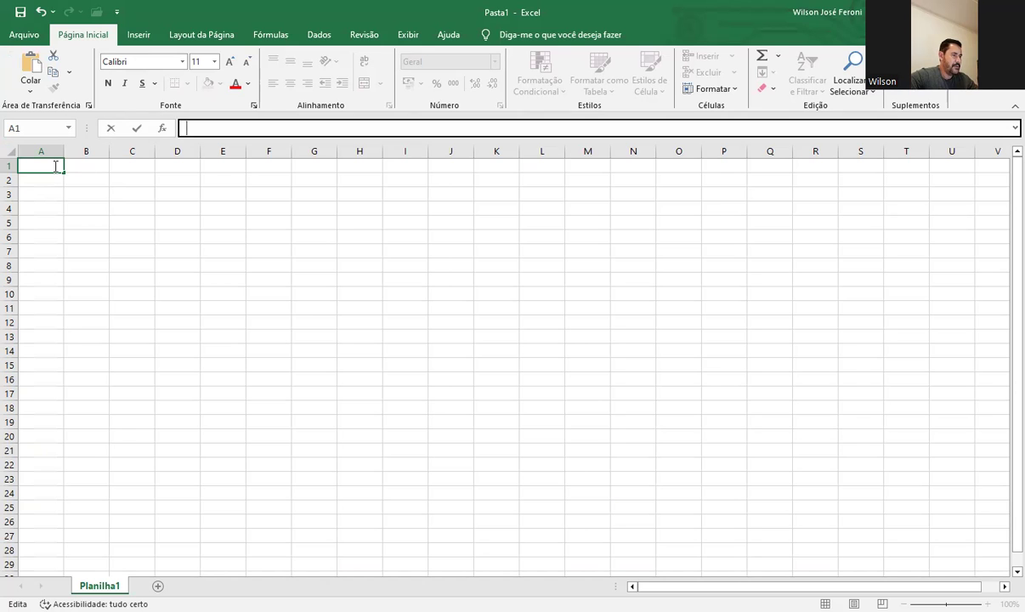
key("ctrl+v")
left_click(386, 209)
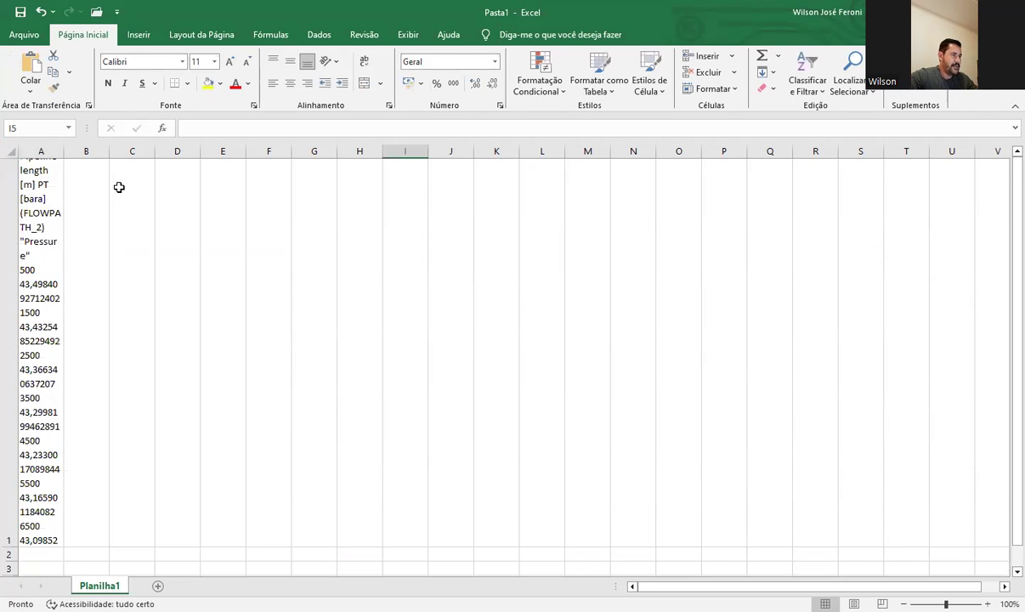
key("ctrl+z")
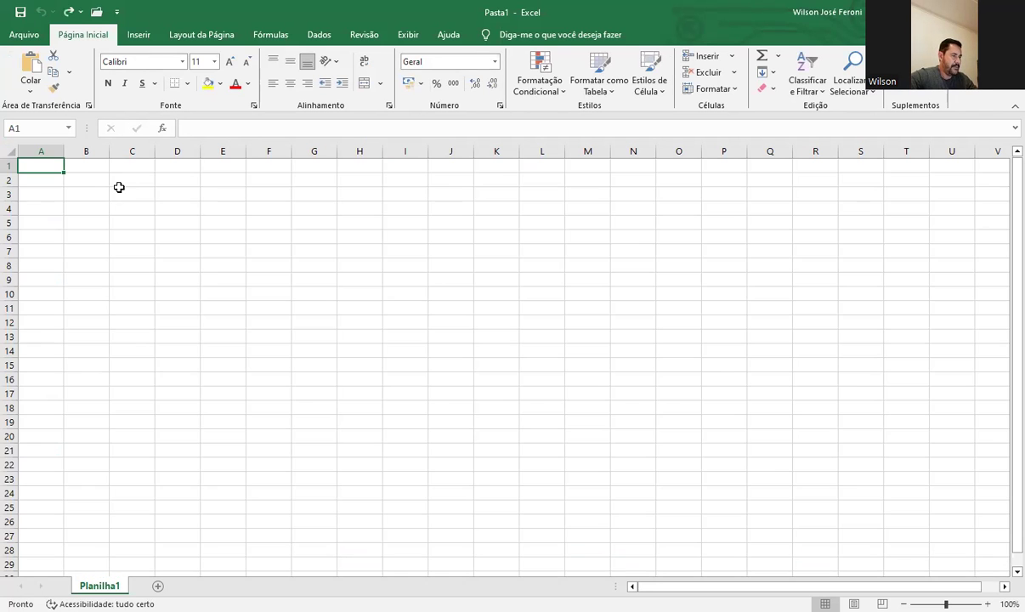
- Paste the copied pressure profile data into the blank Excel sheet from cell A1, using Paste Special as text (Texto)
left_click(36, 93)
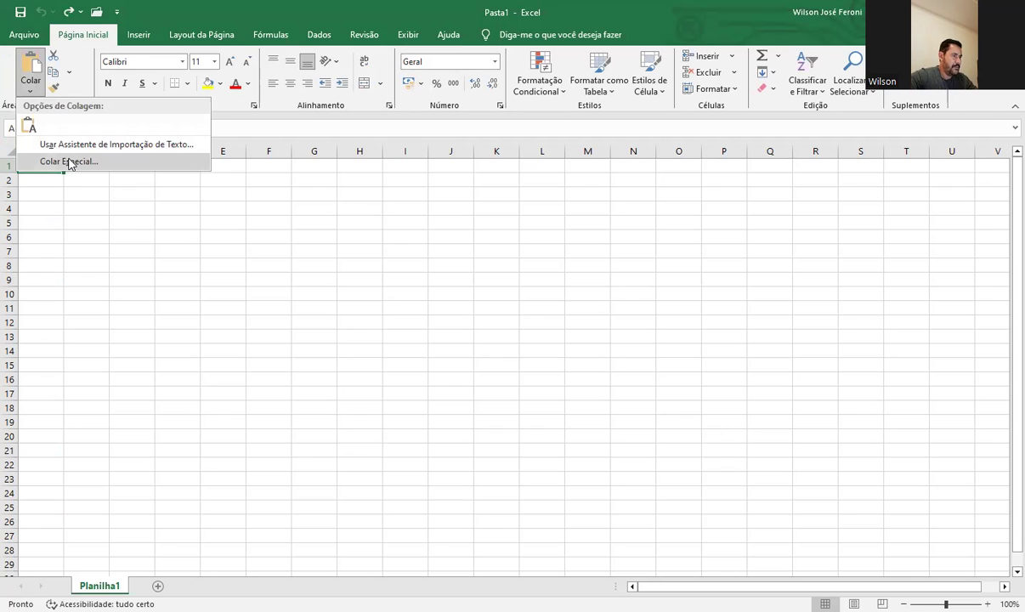
left_click(70, 161)
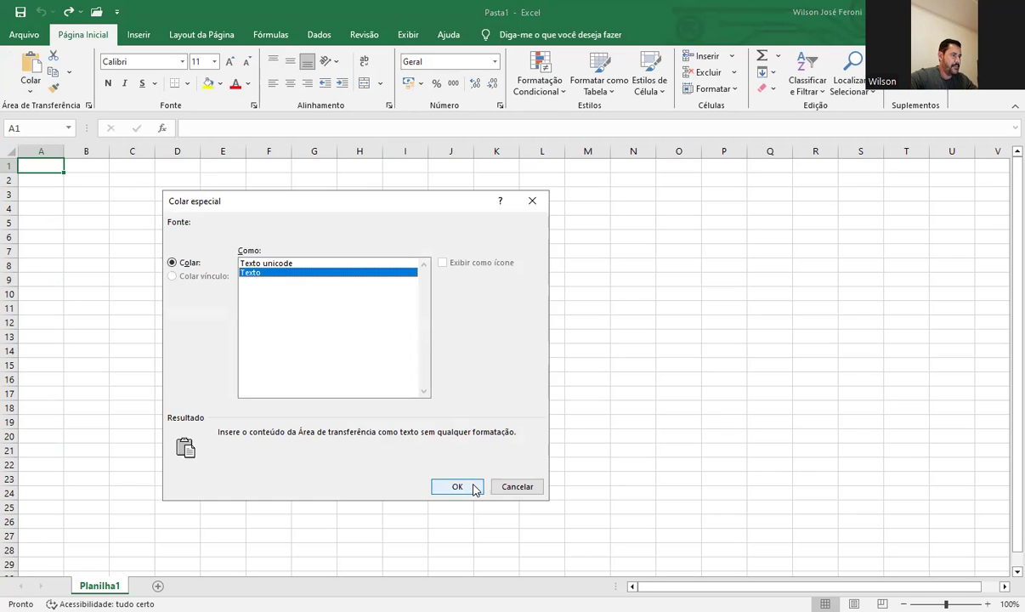
left_click(473, 490)
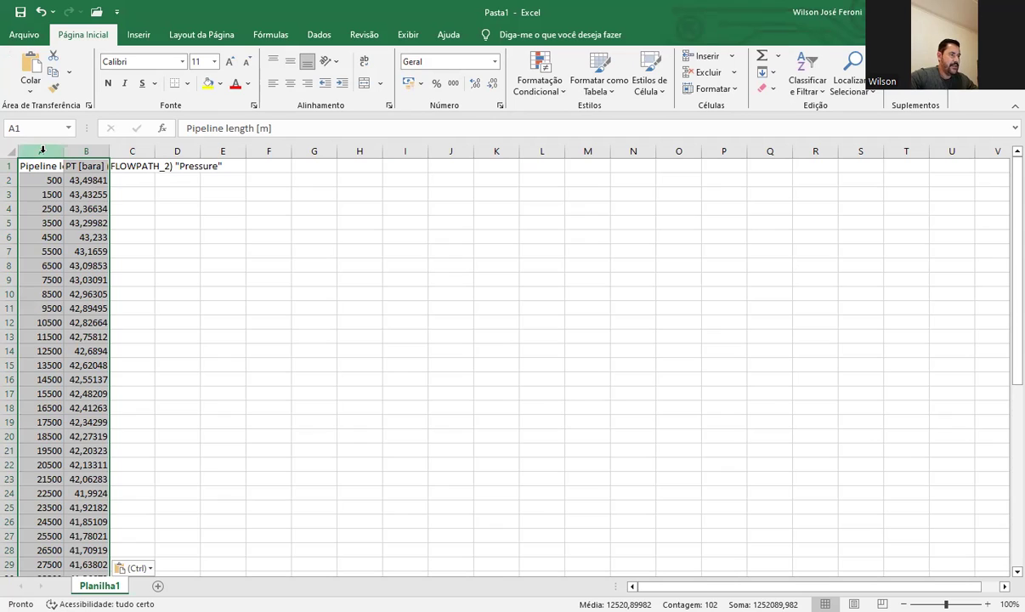
- Insert the recommended scatter chart (Dispersão) of pressure against pipeline length from the data in columns A and B
left_click_drag(41, 150, 73, 150)
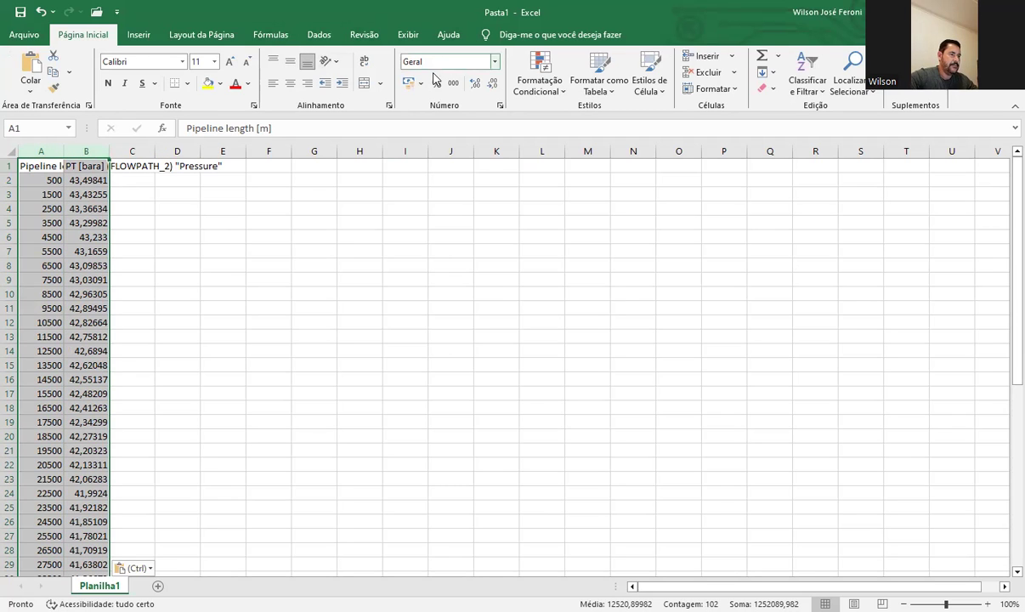
left_click(141, 36)
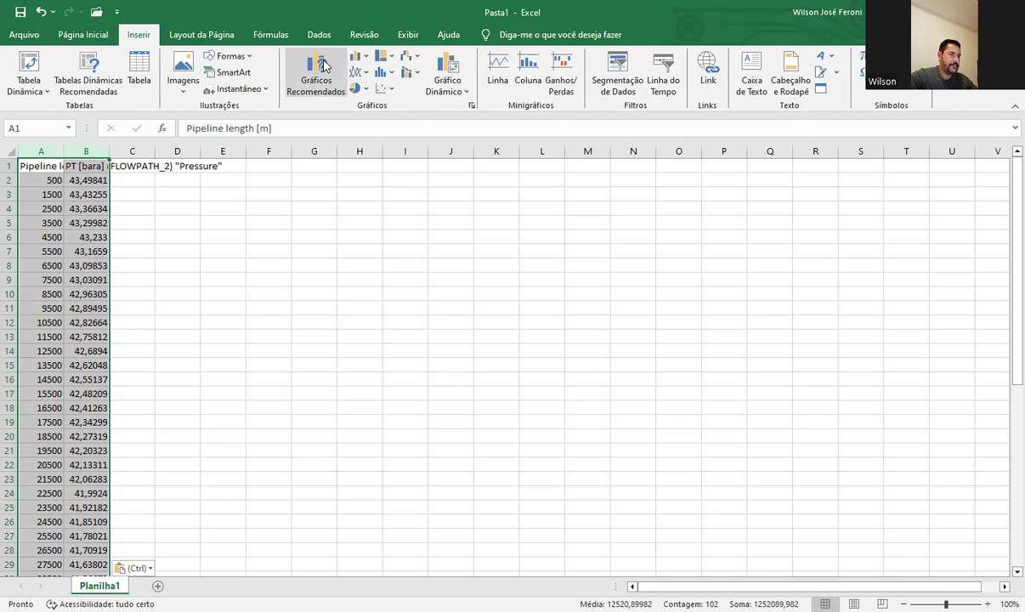
left_click(323, 65)
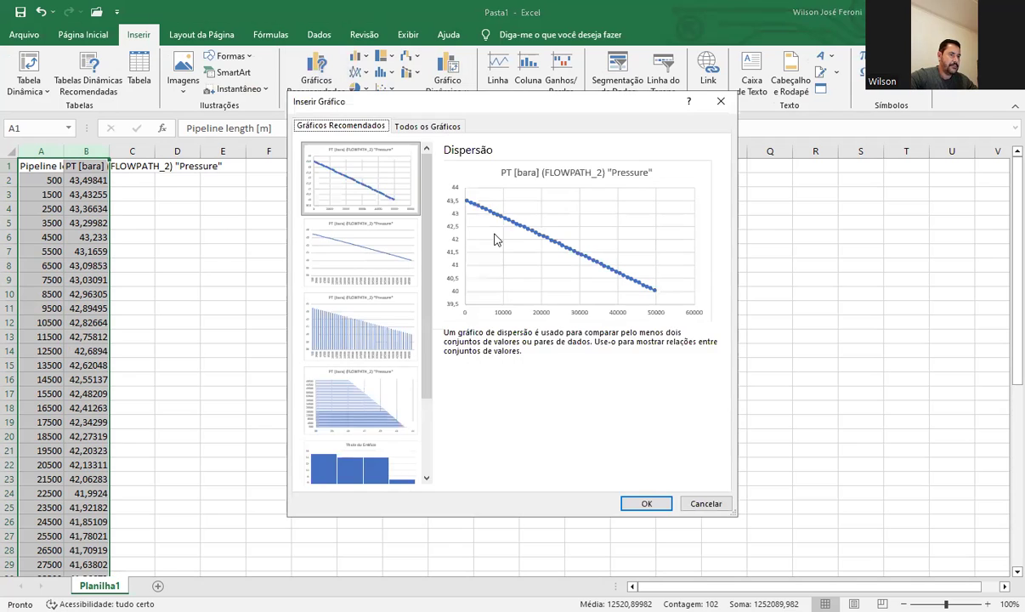
left_click(650, 505)
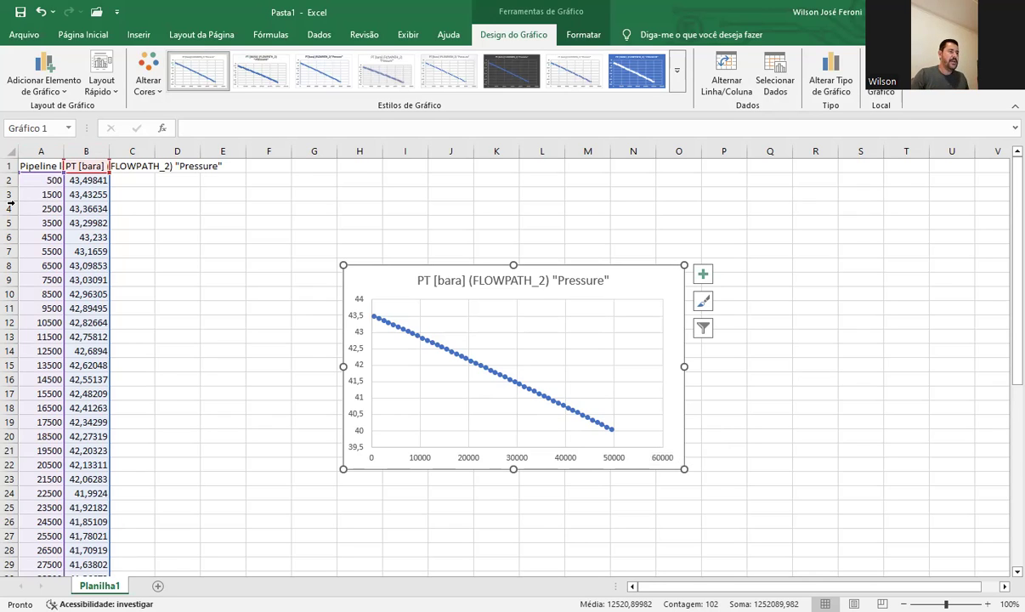
left_click(119, 168)
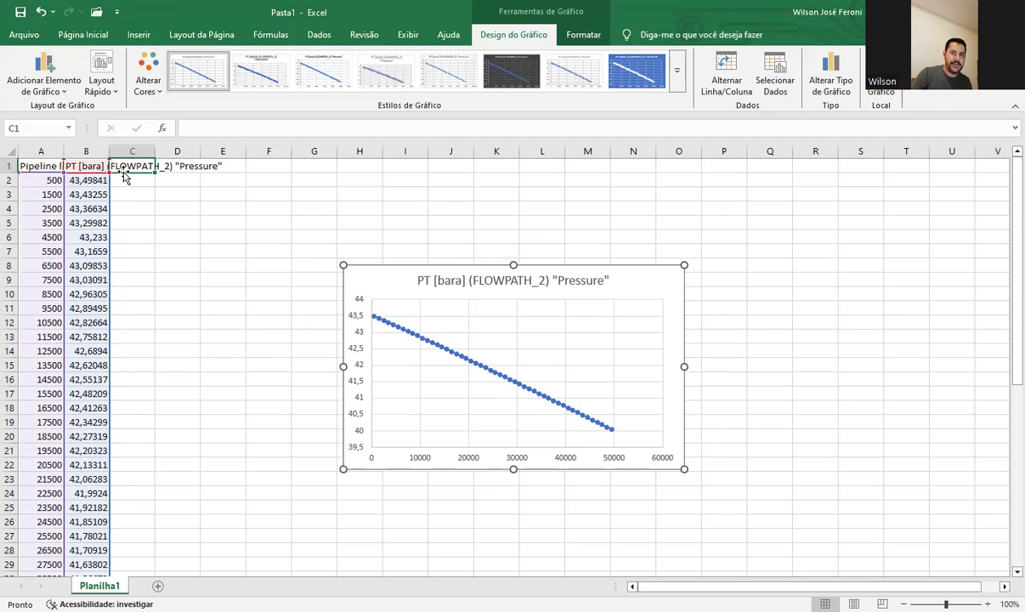